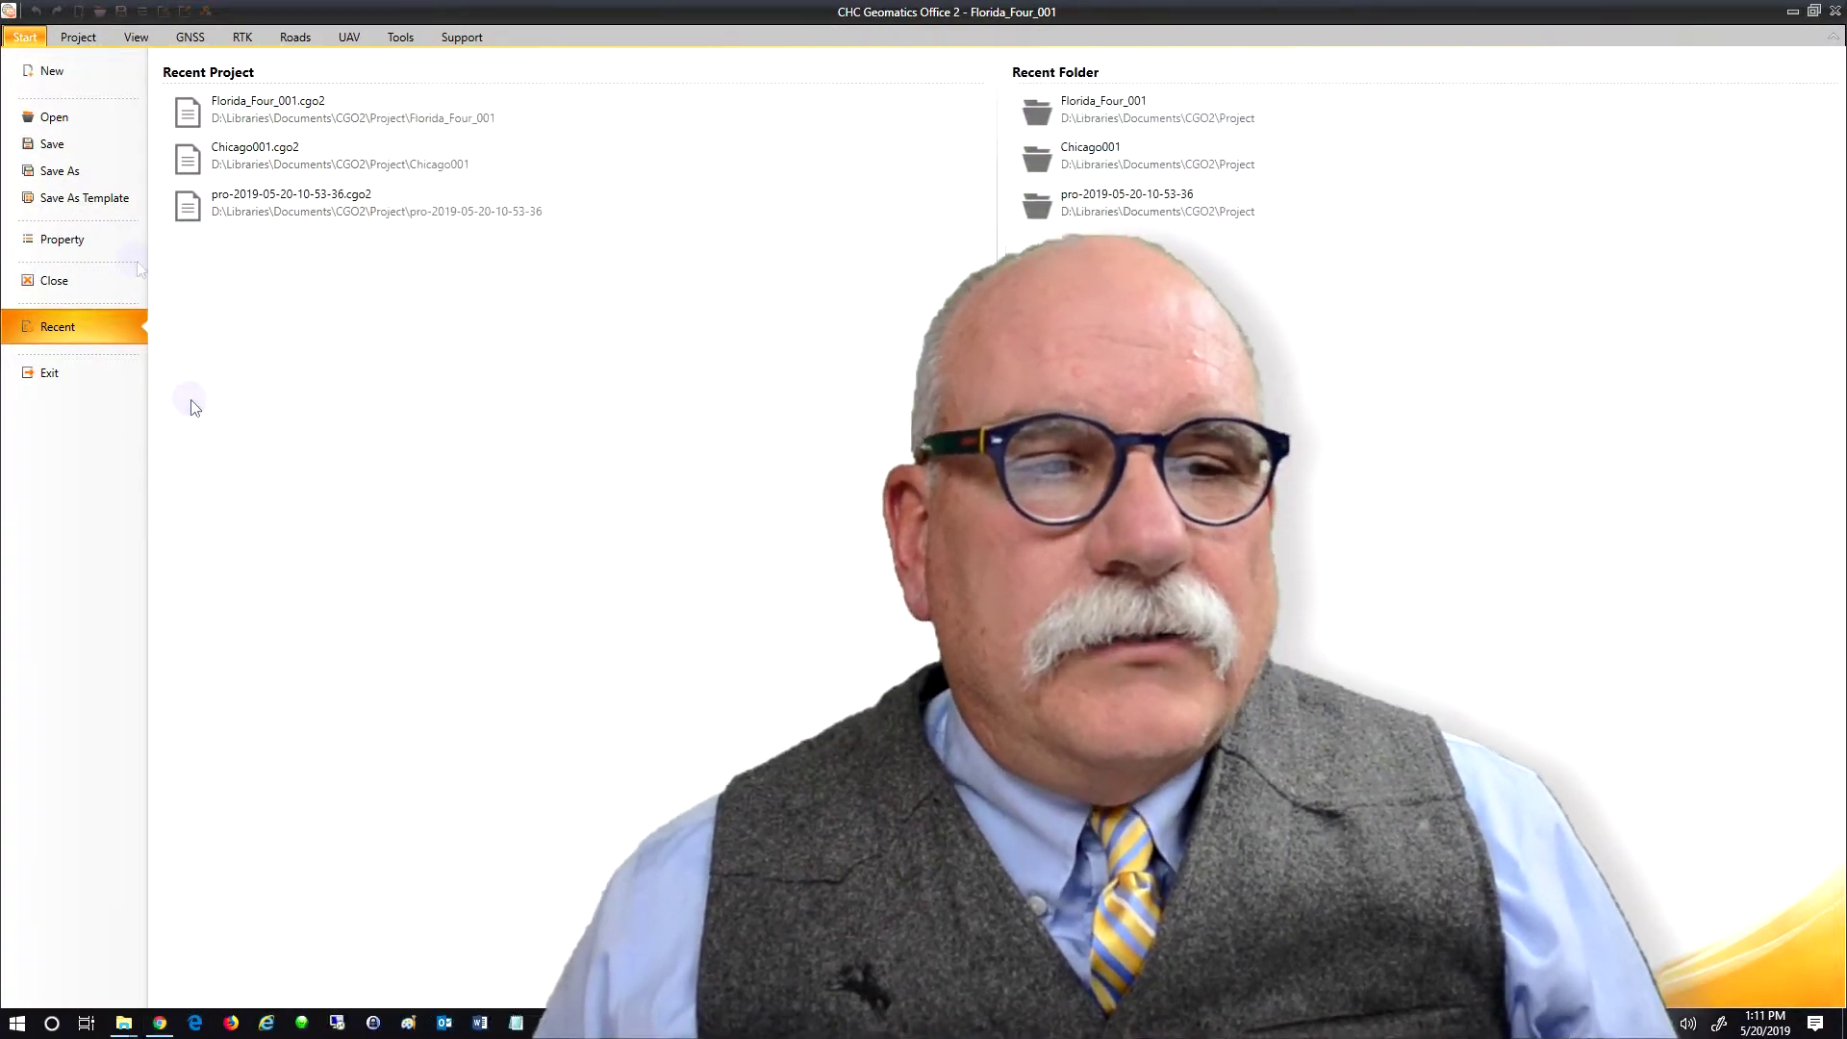
Step: Create a new project named iG4_SampleJob_001 from DefaultTemplate, saving the currently open project
{"action": "left_click", "coordinate": [58, 69]}
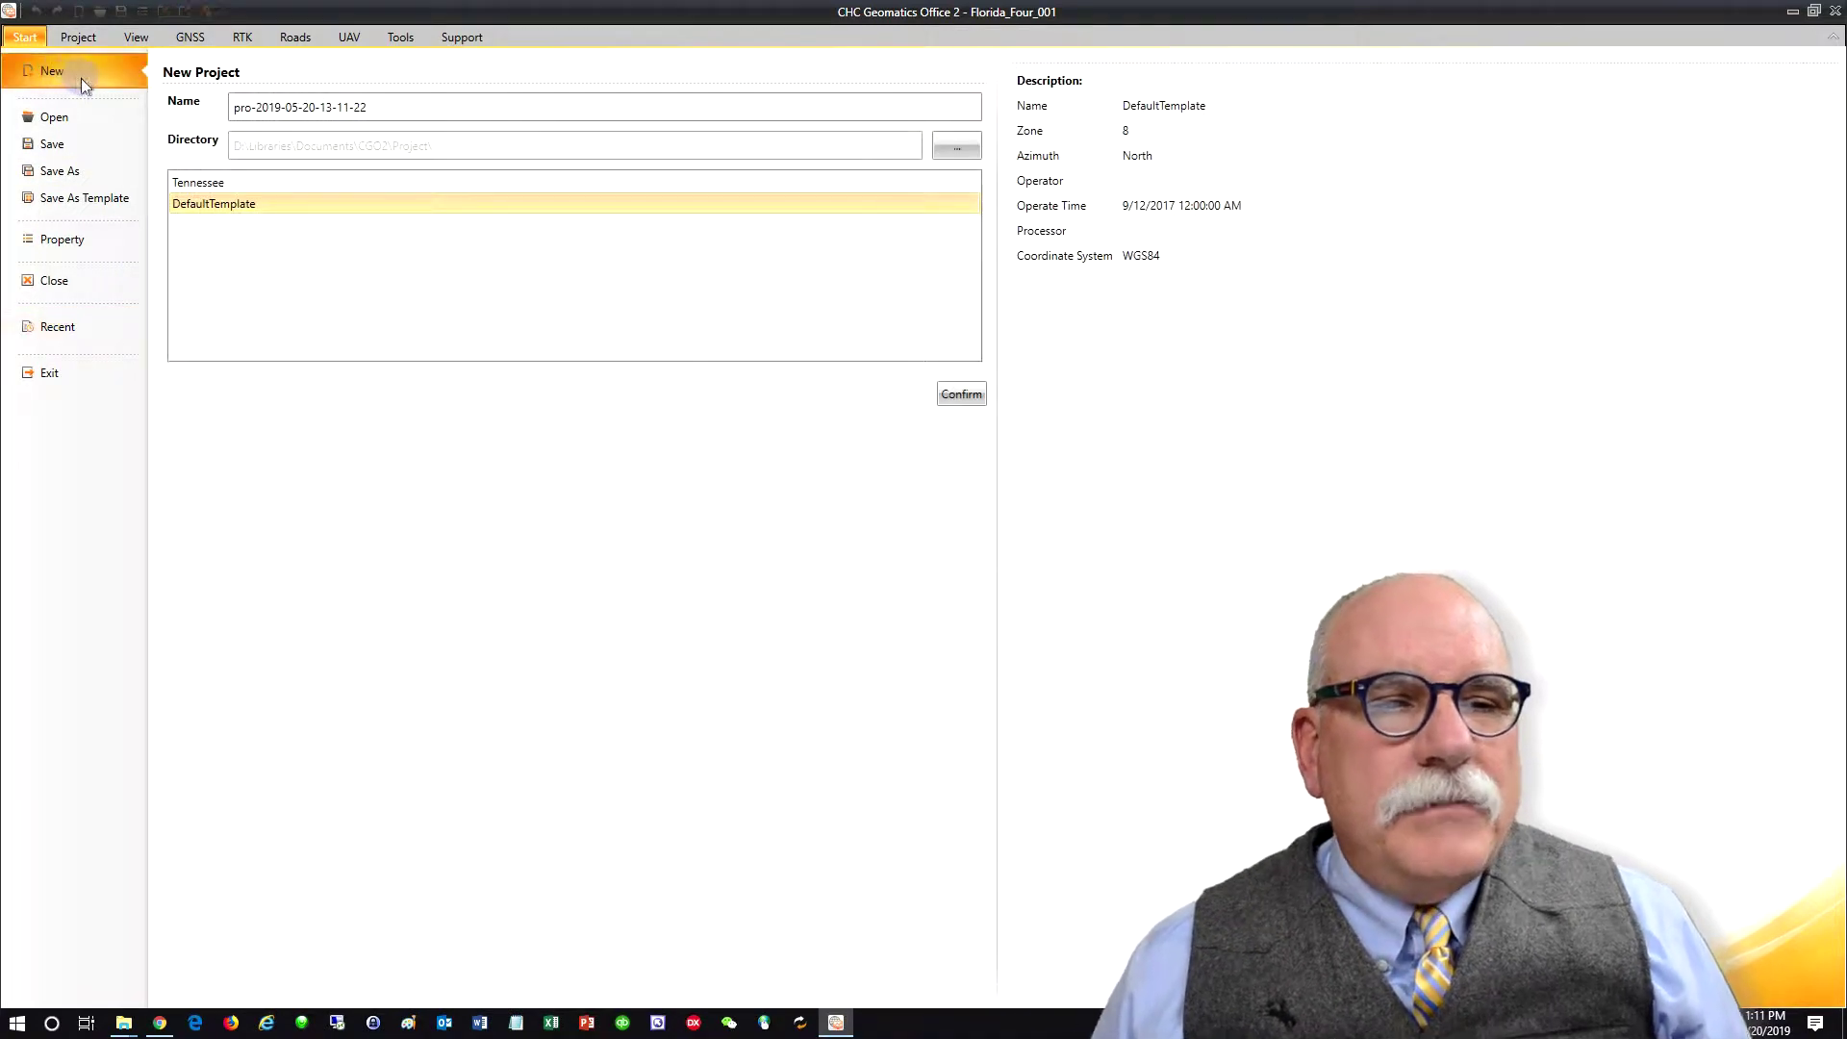
{"action": "left_click_drag", "start_coordinate": [424, 106], "coordinate": [165, 123]}
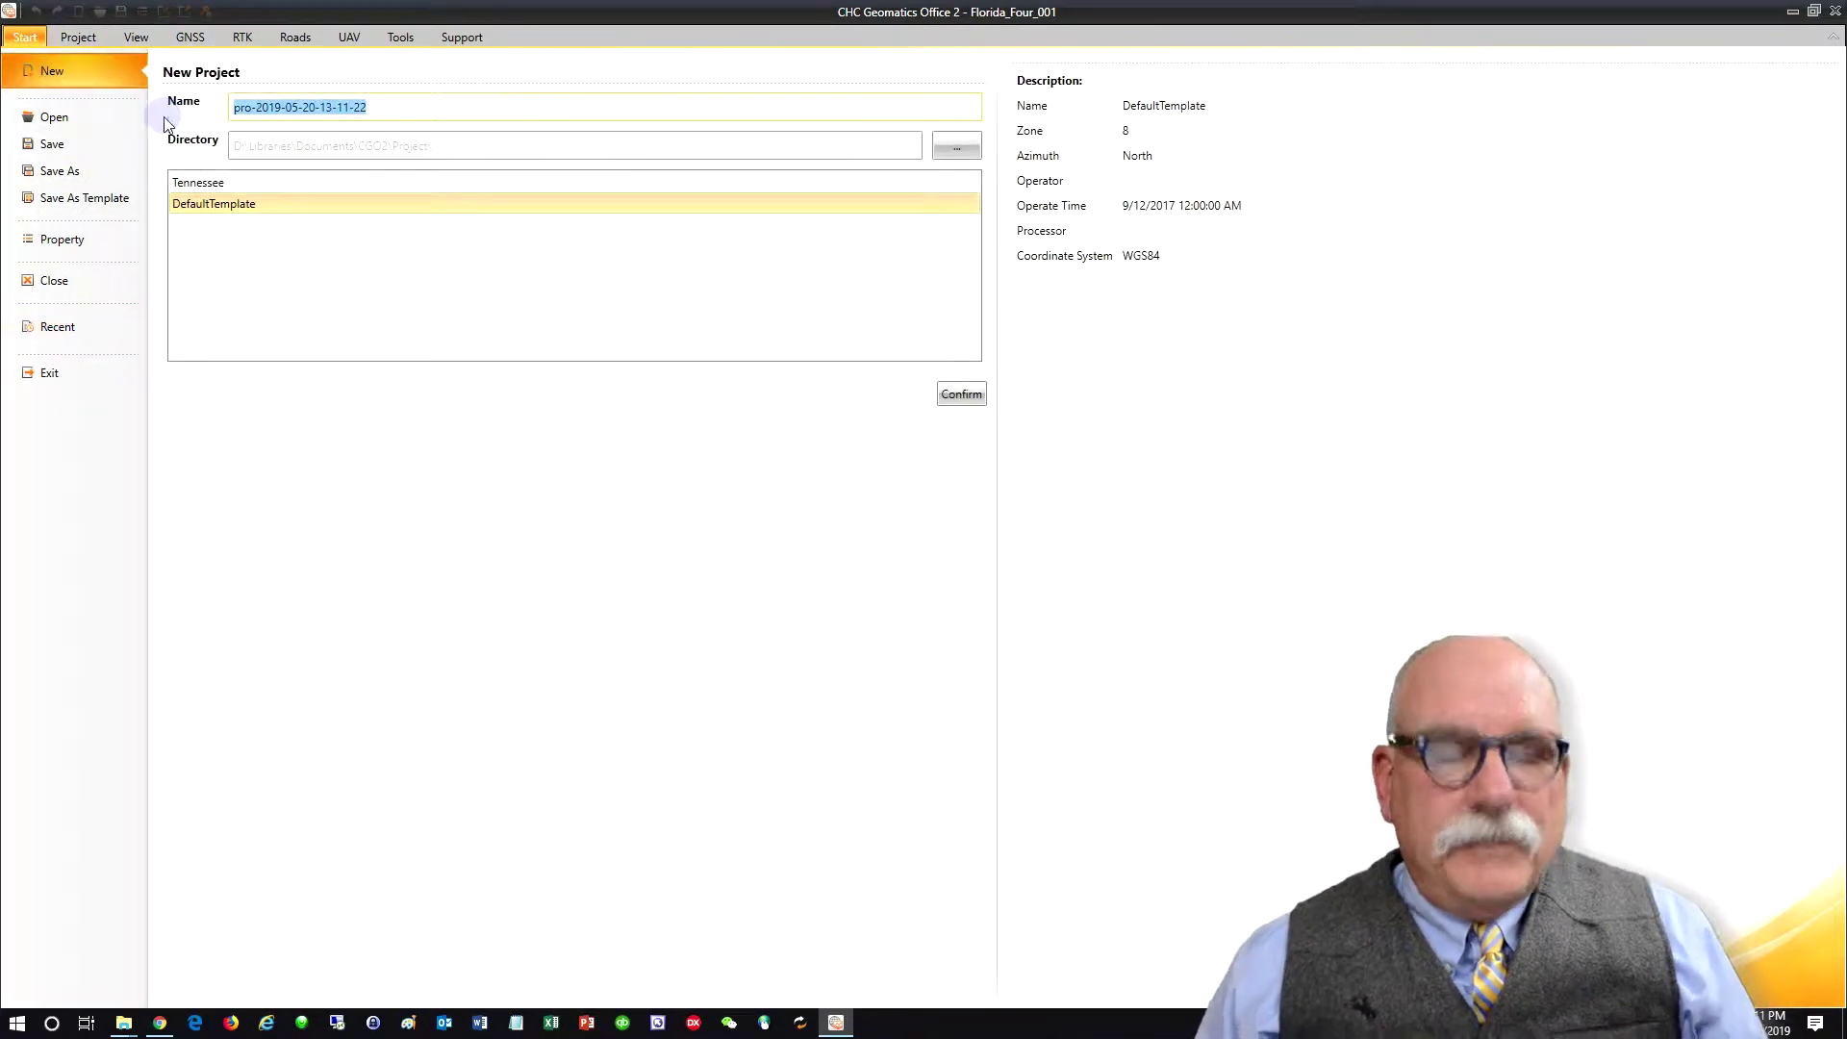
{"action": "type", "text": "iG4"}
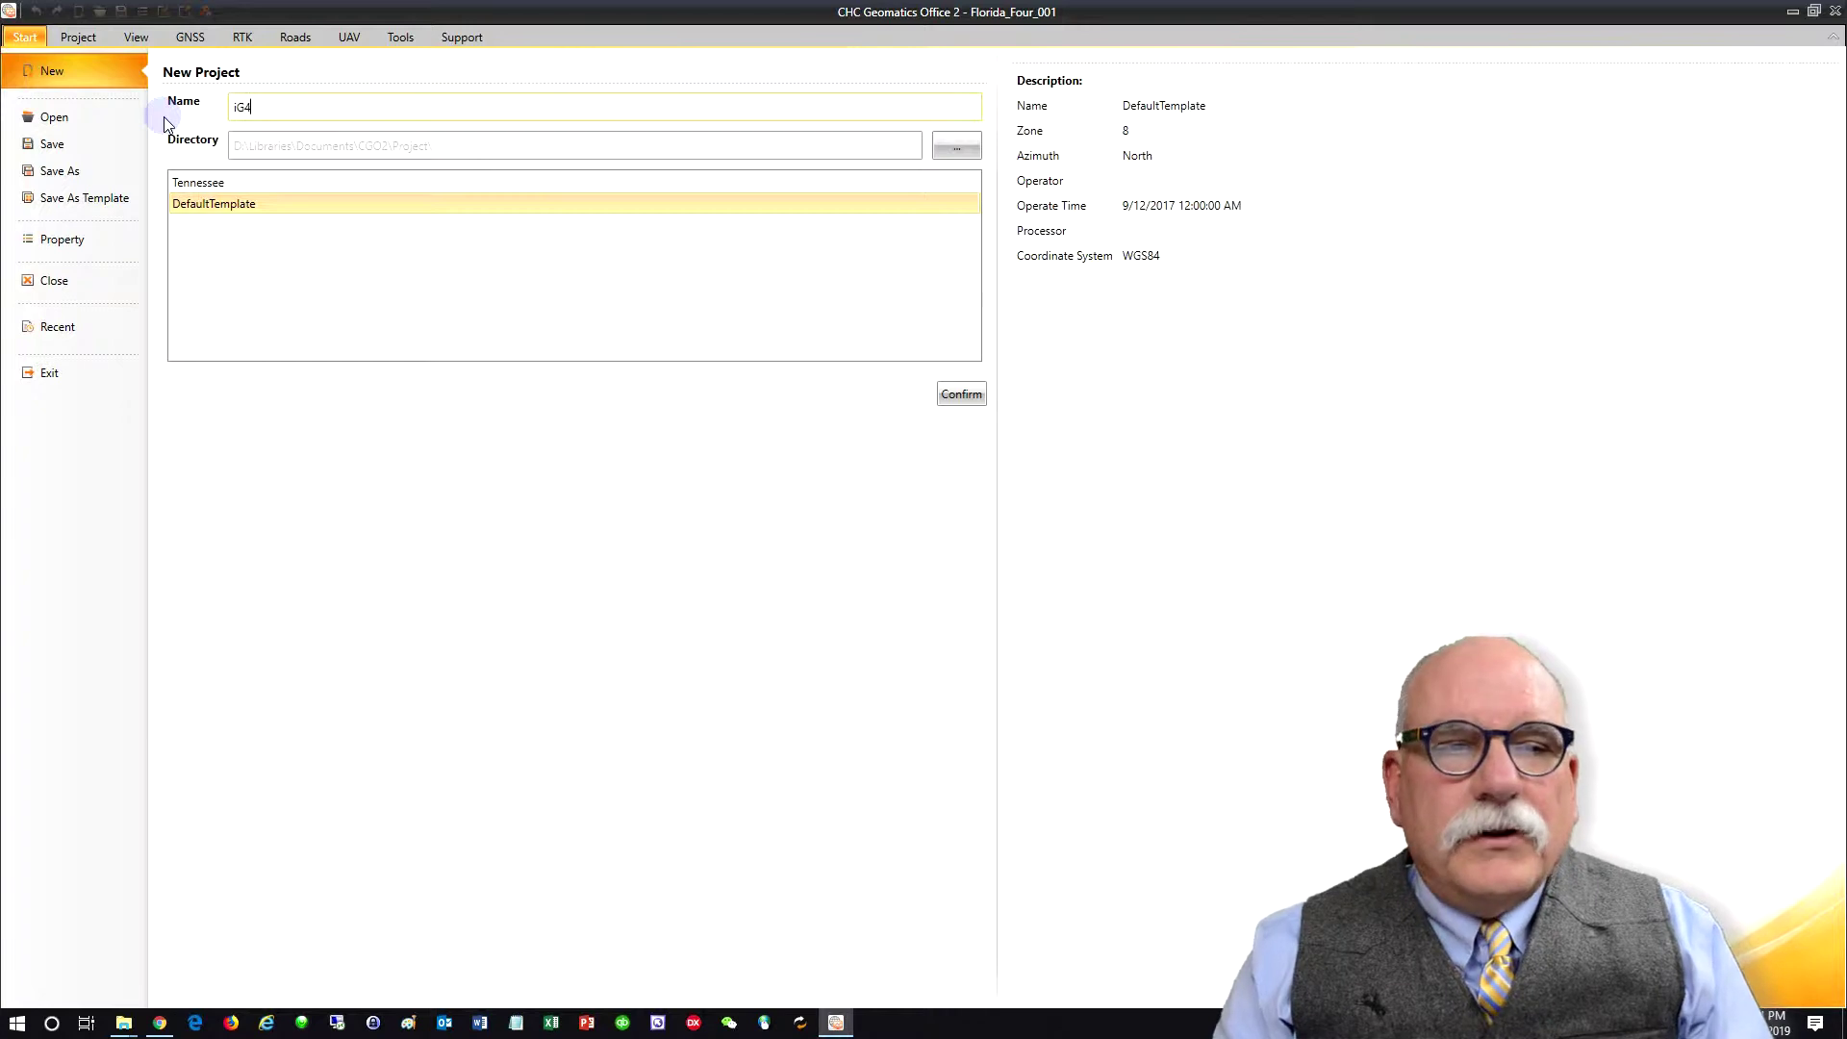
{"action": "type", "text": "_Sample"}
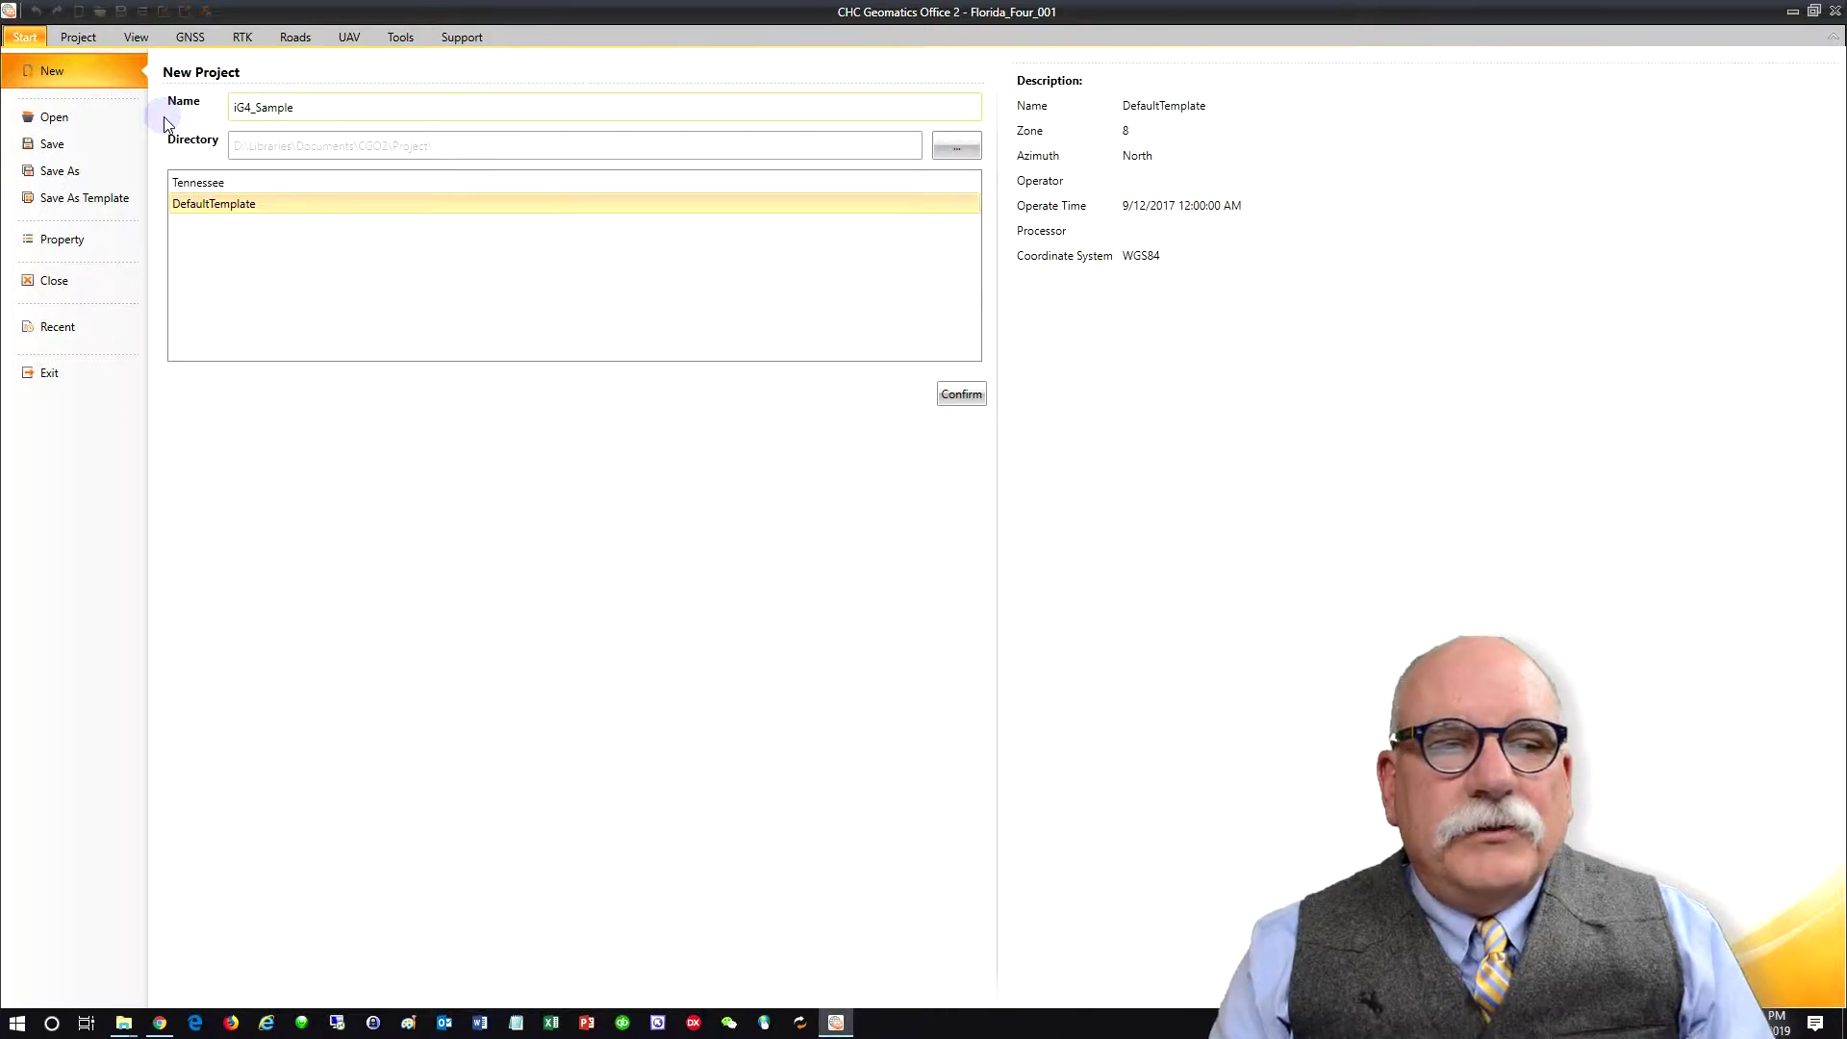
{"action": "type", "text": "Job_"}
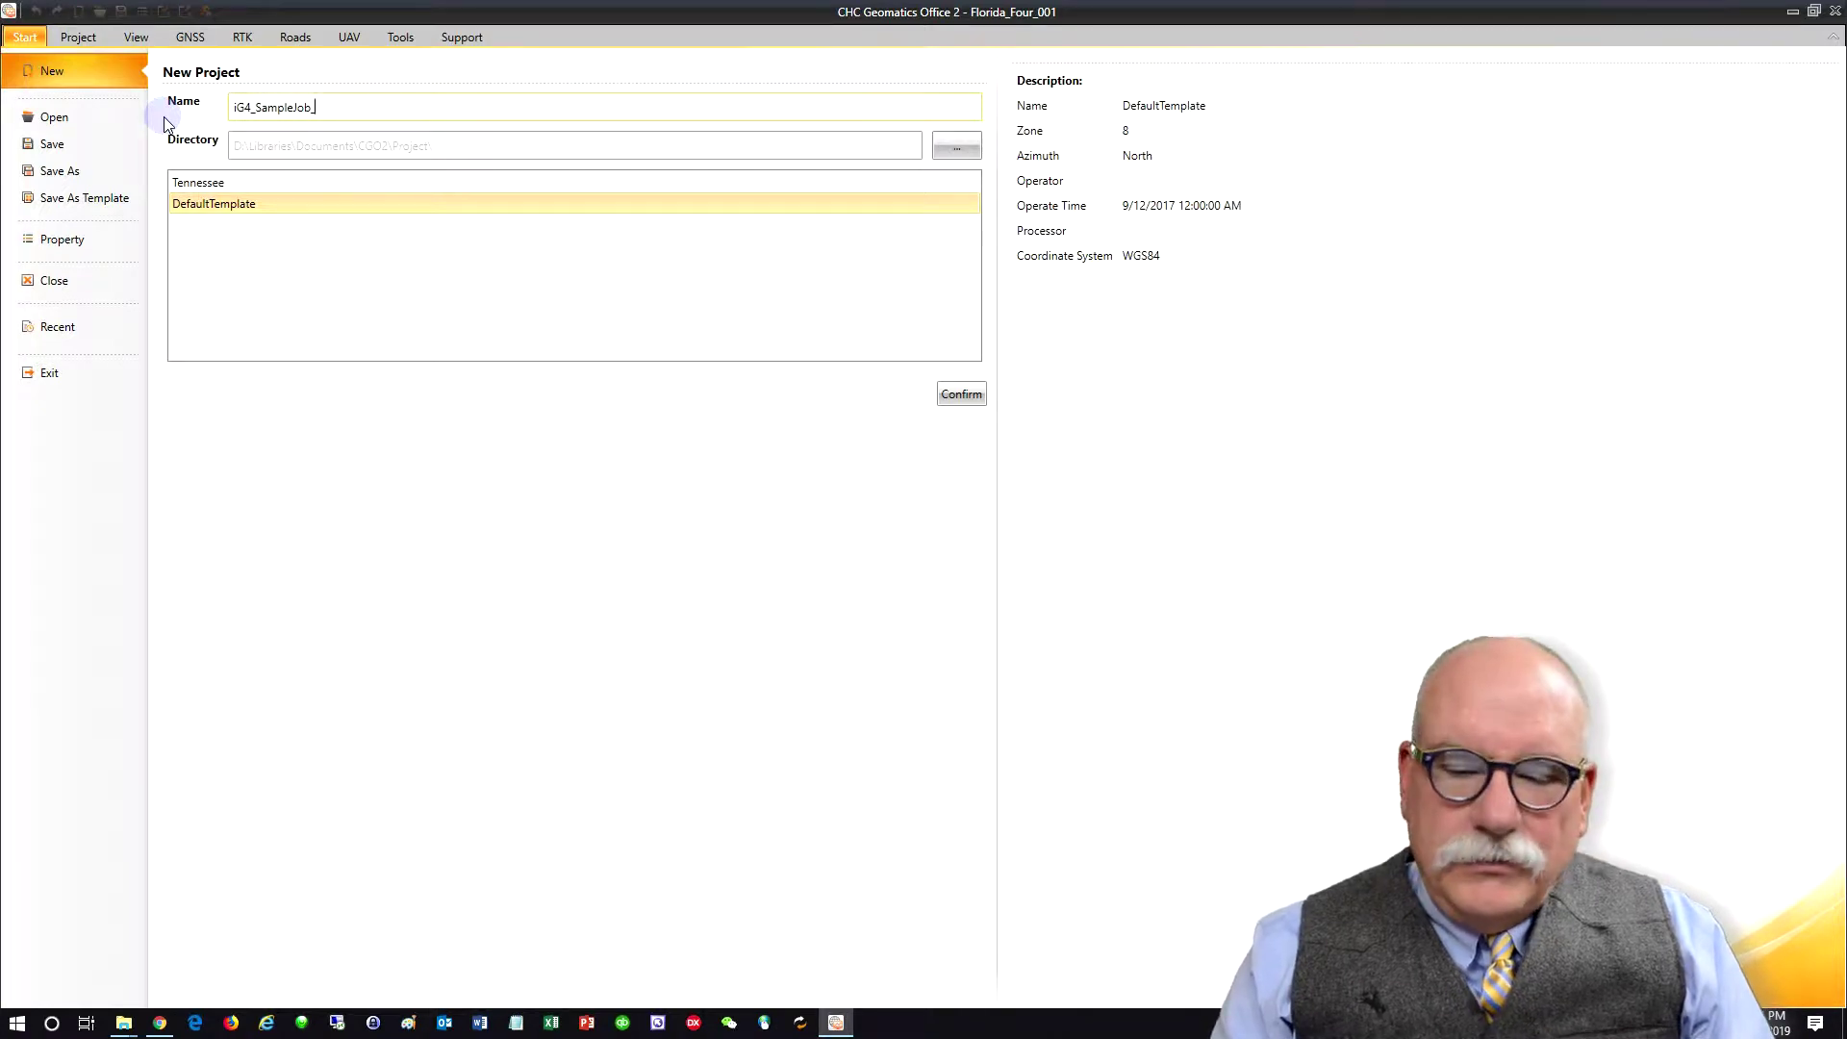
{"action": "type", "text": "001"}
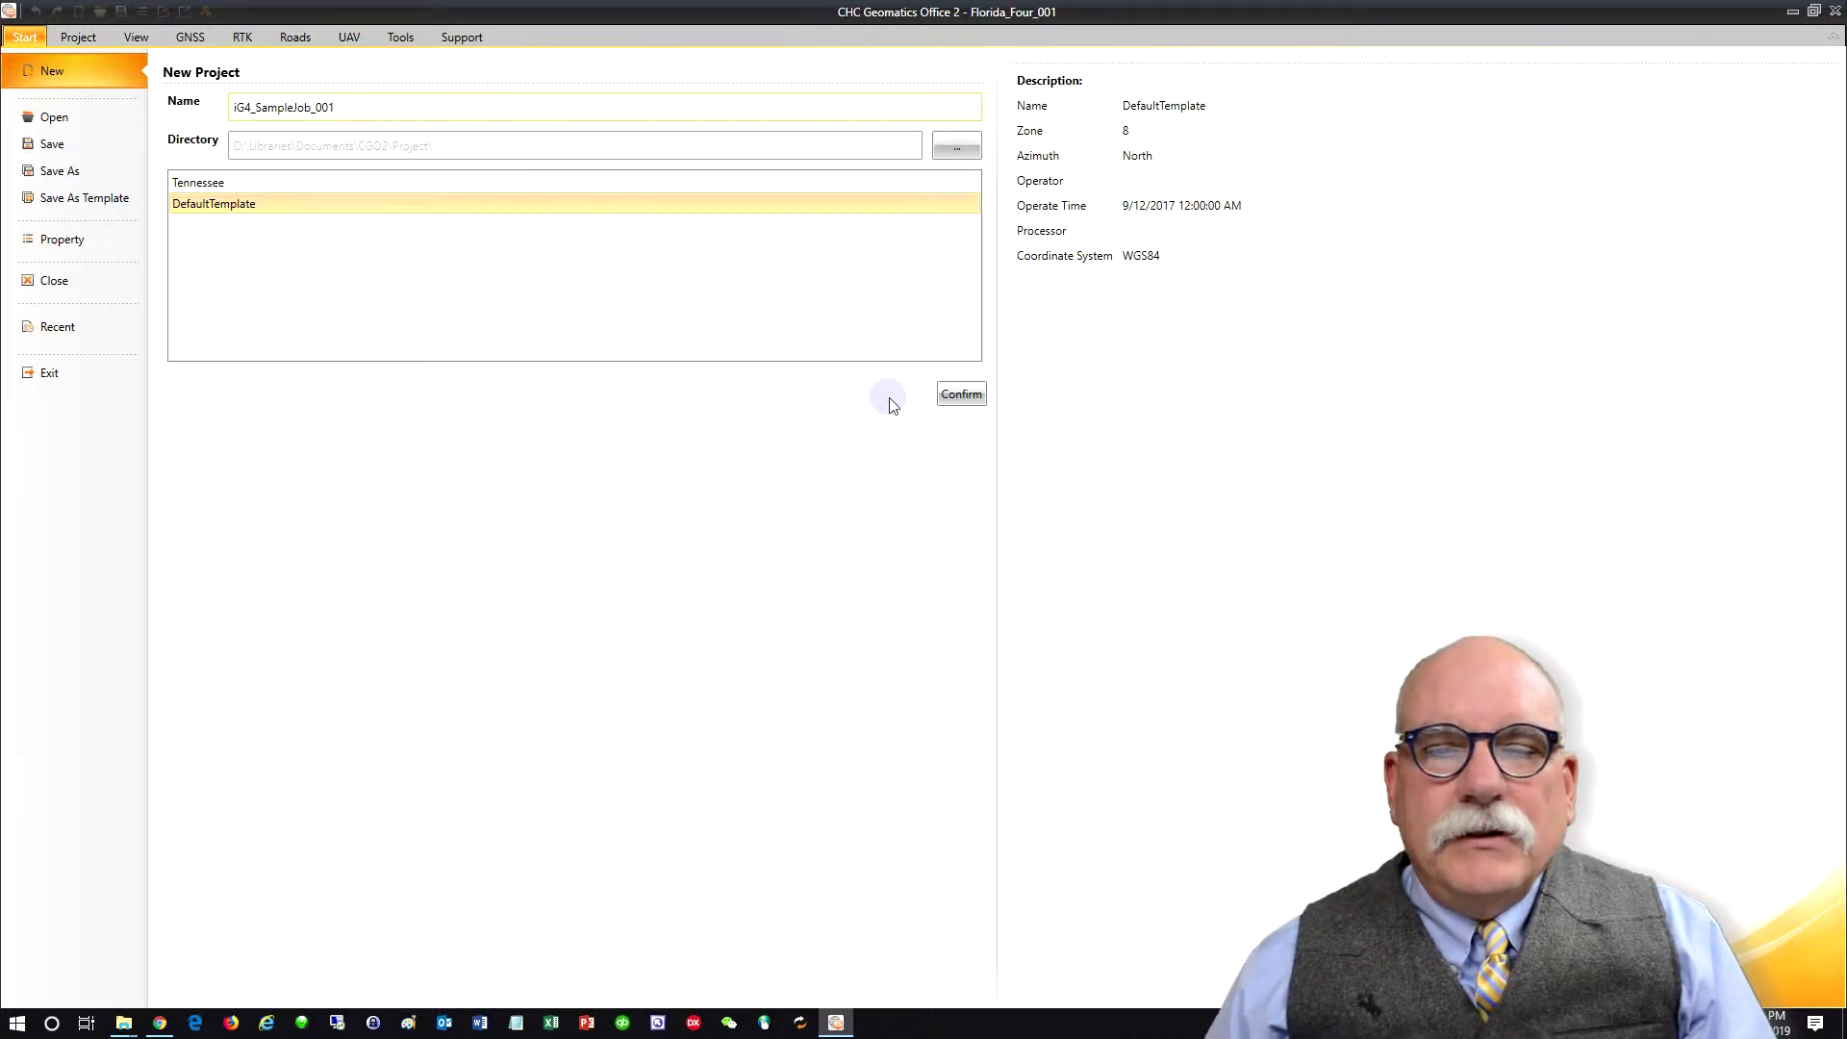
{"action": "left_click", "coordinate": [962, 394]}
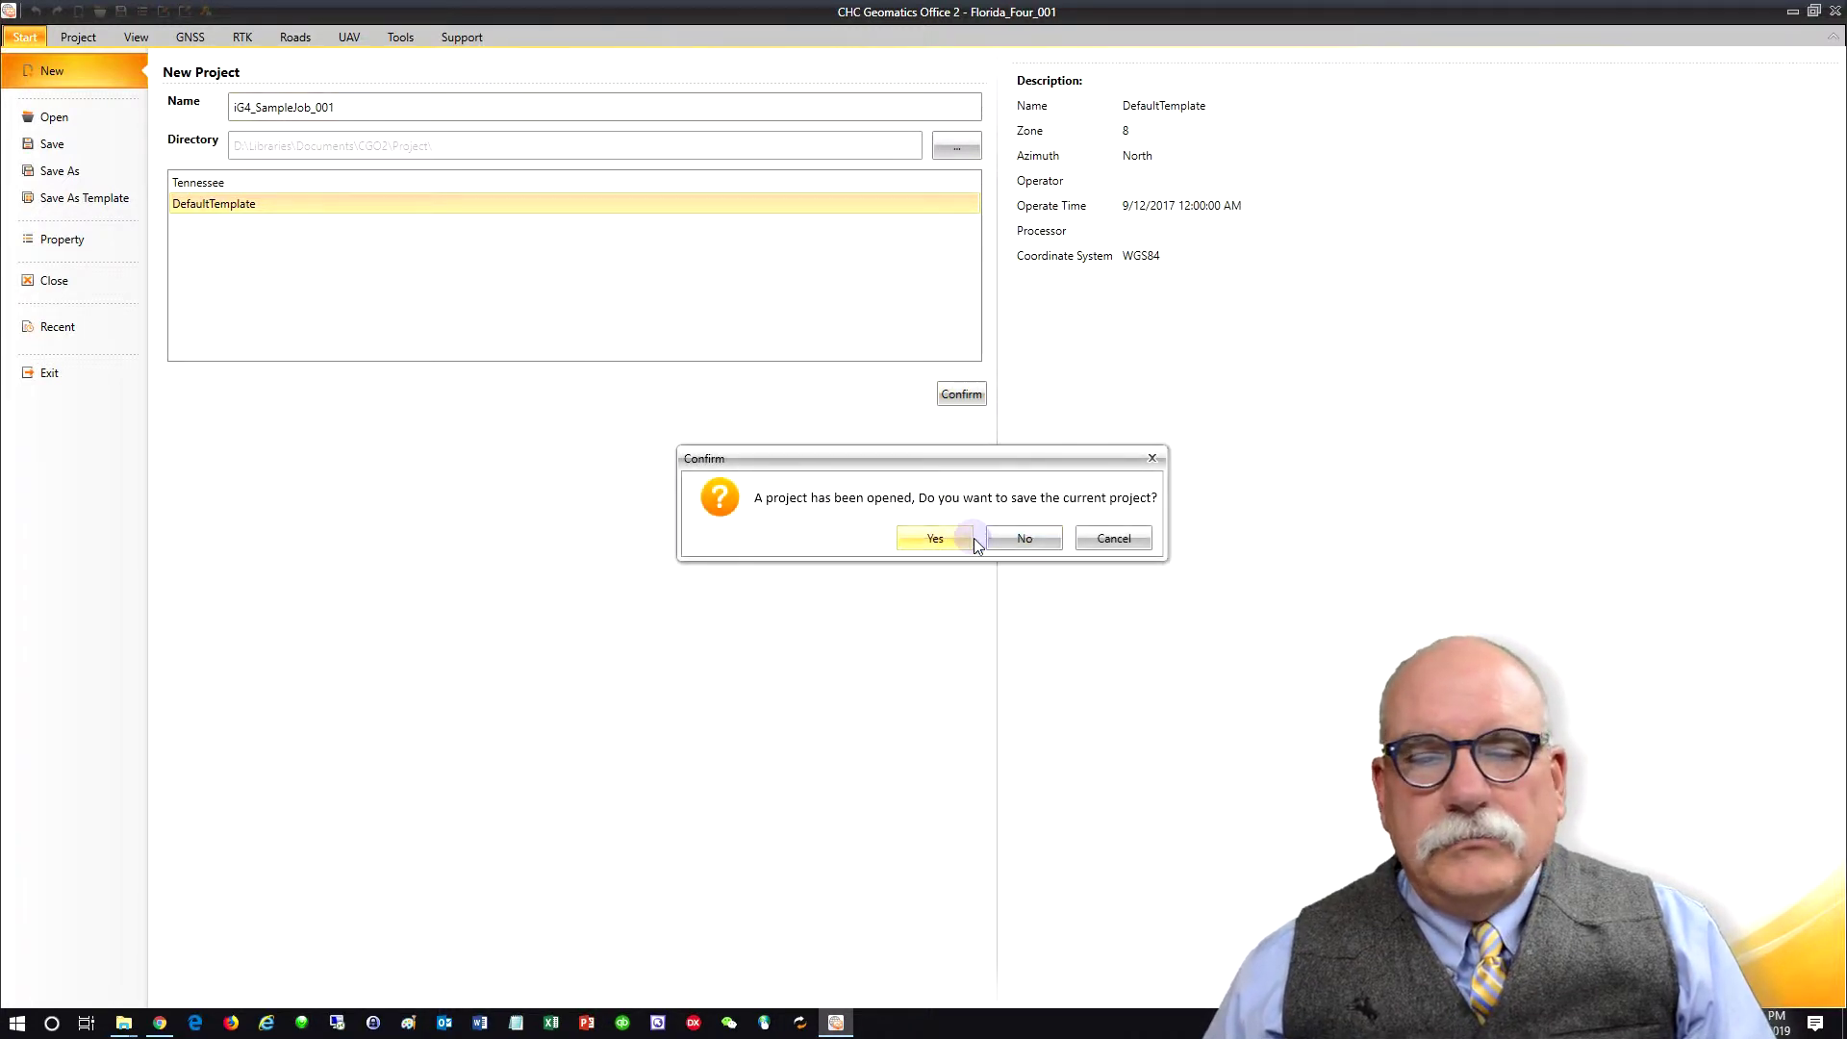
{"action": "left_click", "coordinate": [967, 539]}
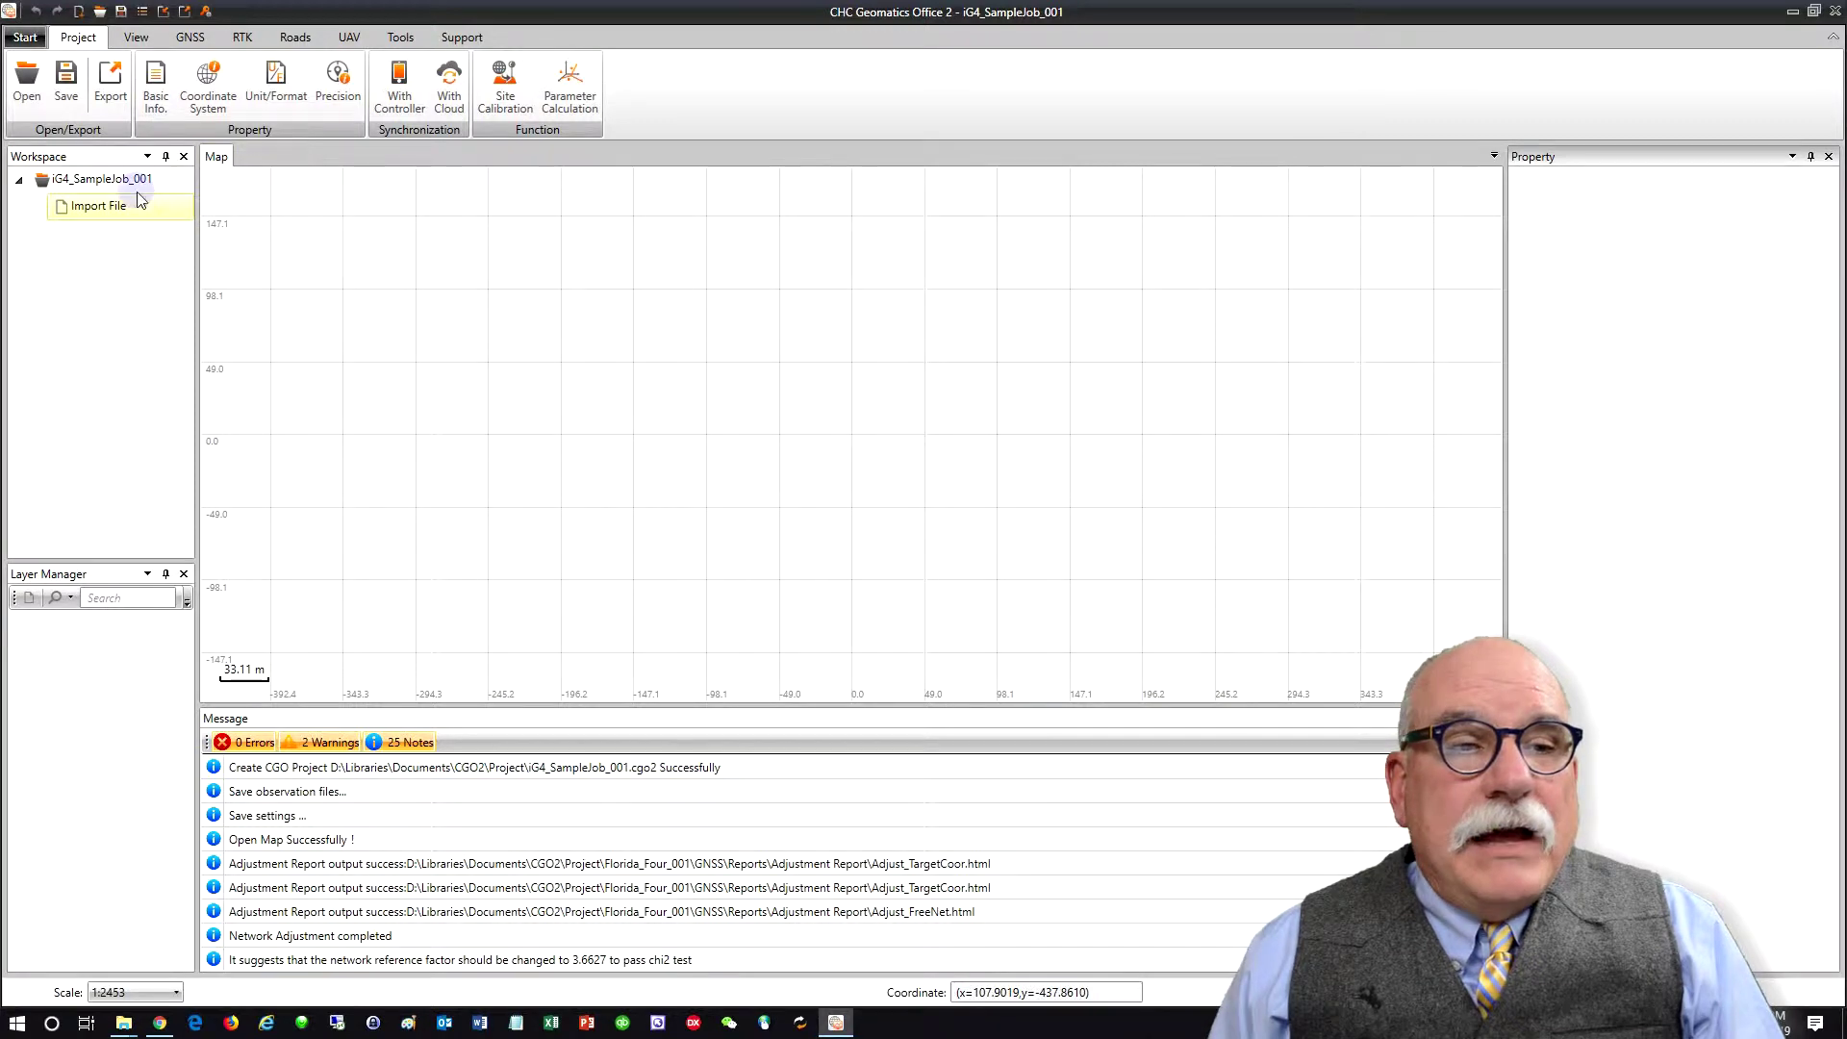
Step: Import the GNSS observation file 971342352A2.HCN from D:\_tmp\7 into the project
{"action": "left_click", "coordinate": [189, 37]}
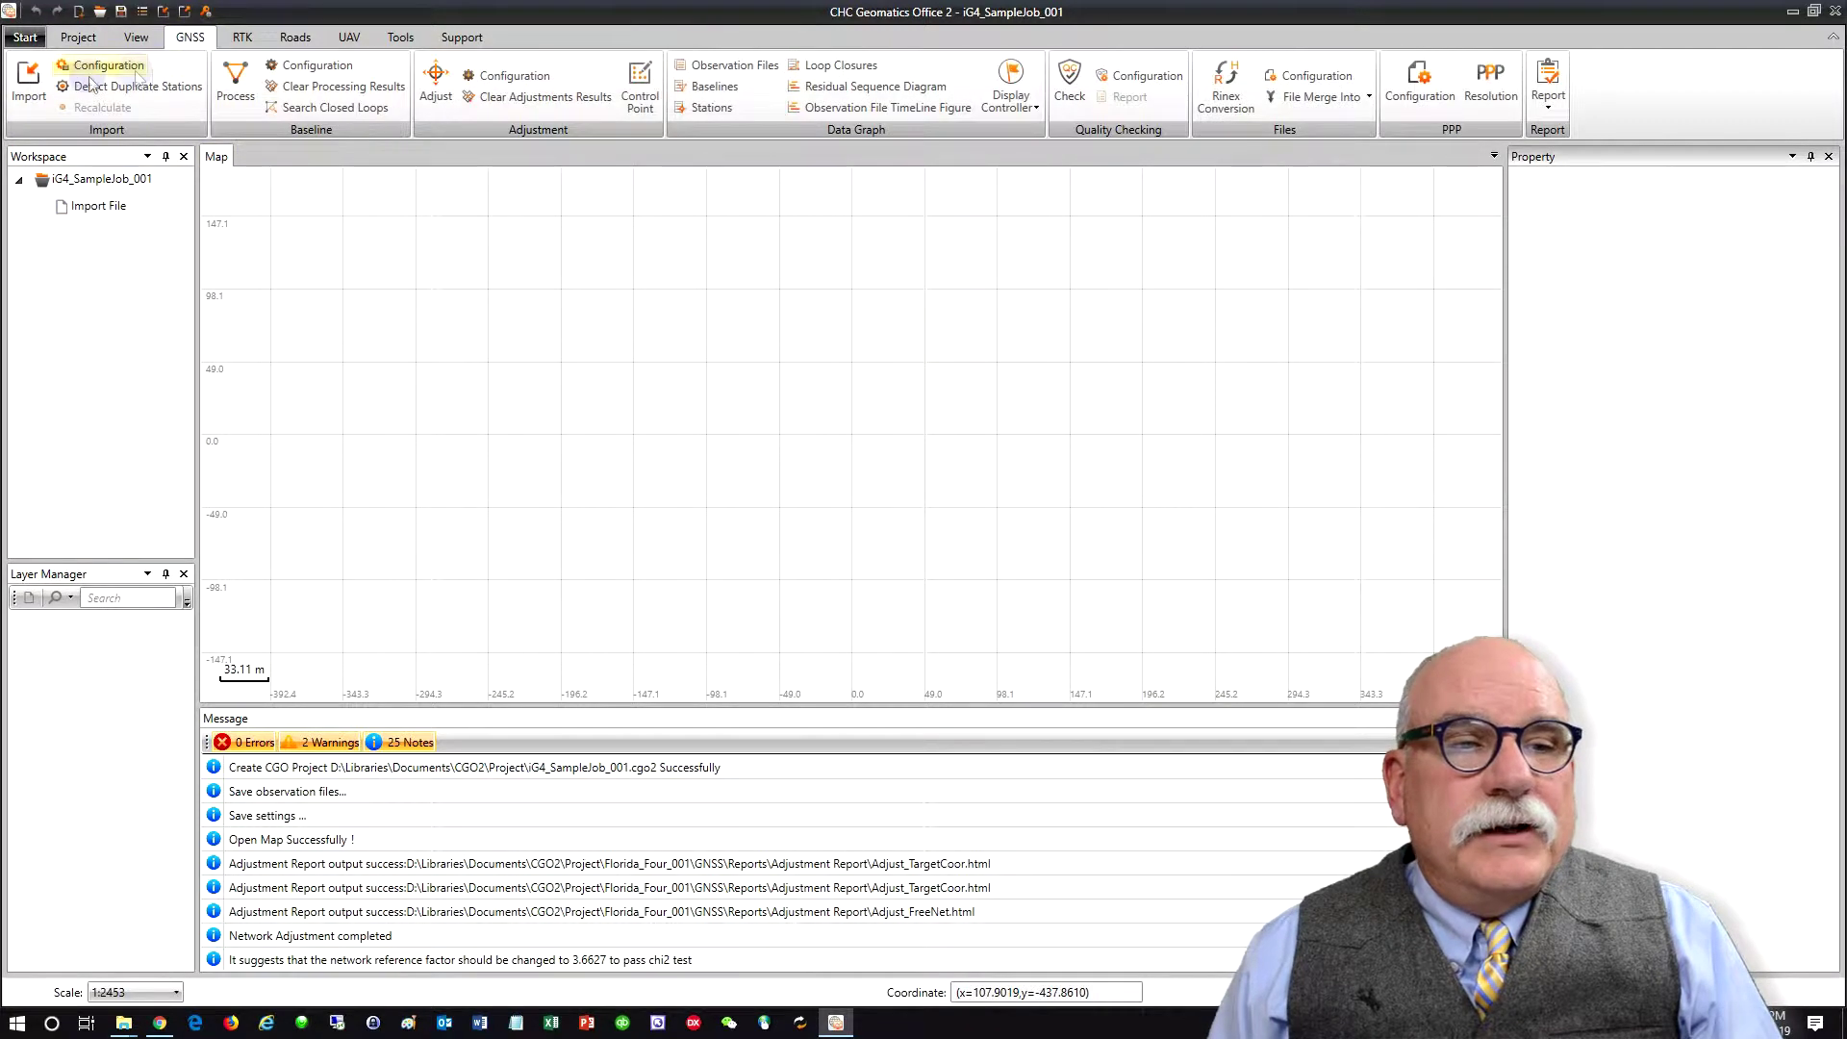
{"action": "left_click", "coordinate": [29, 82]}
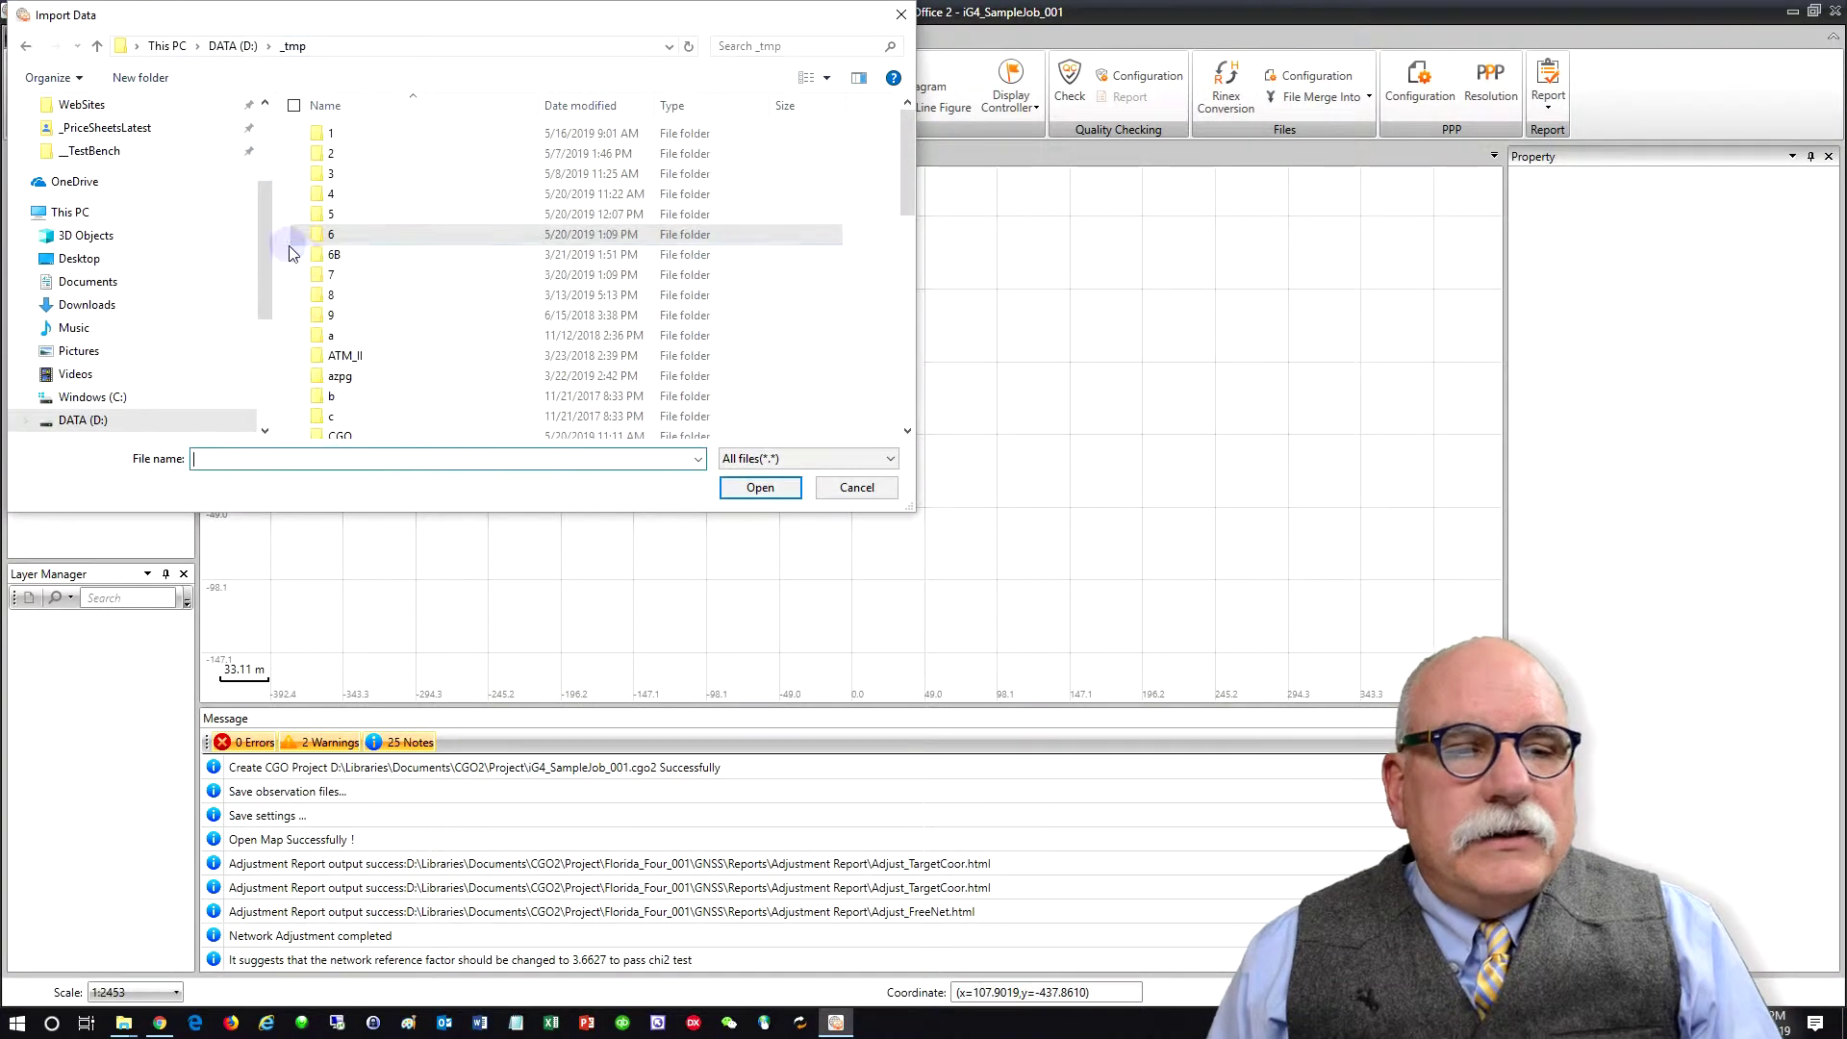
{"action": "double_click", "coordinate": [331, 274]}
{"action": "left_click", "coordinate": [346, 133]}
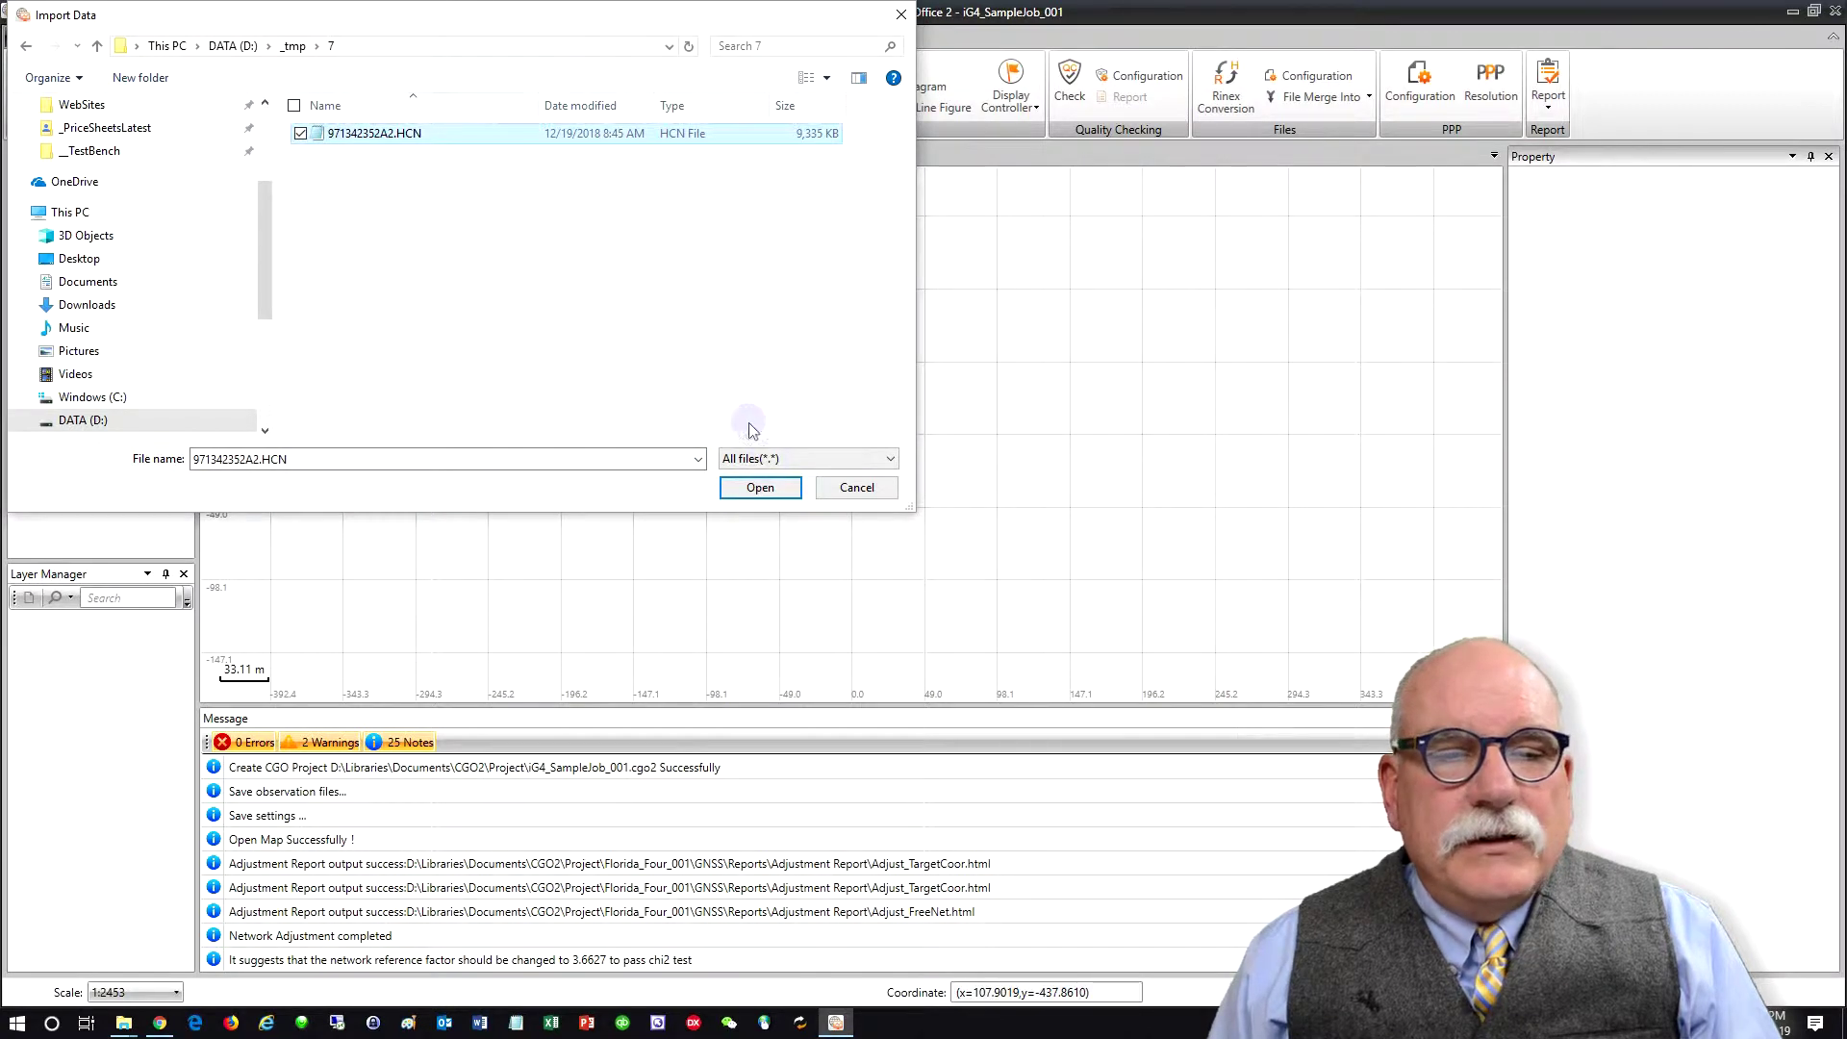
{"action": "left_click", "coordinate": [776, 488]}
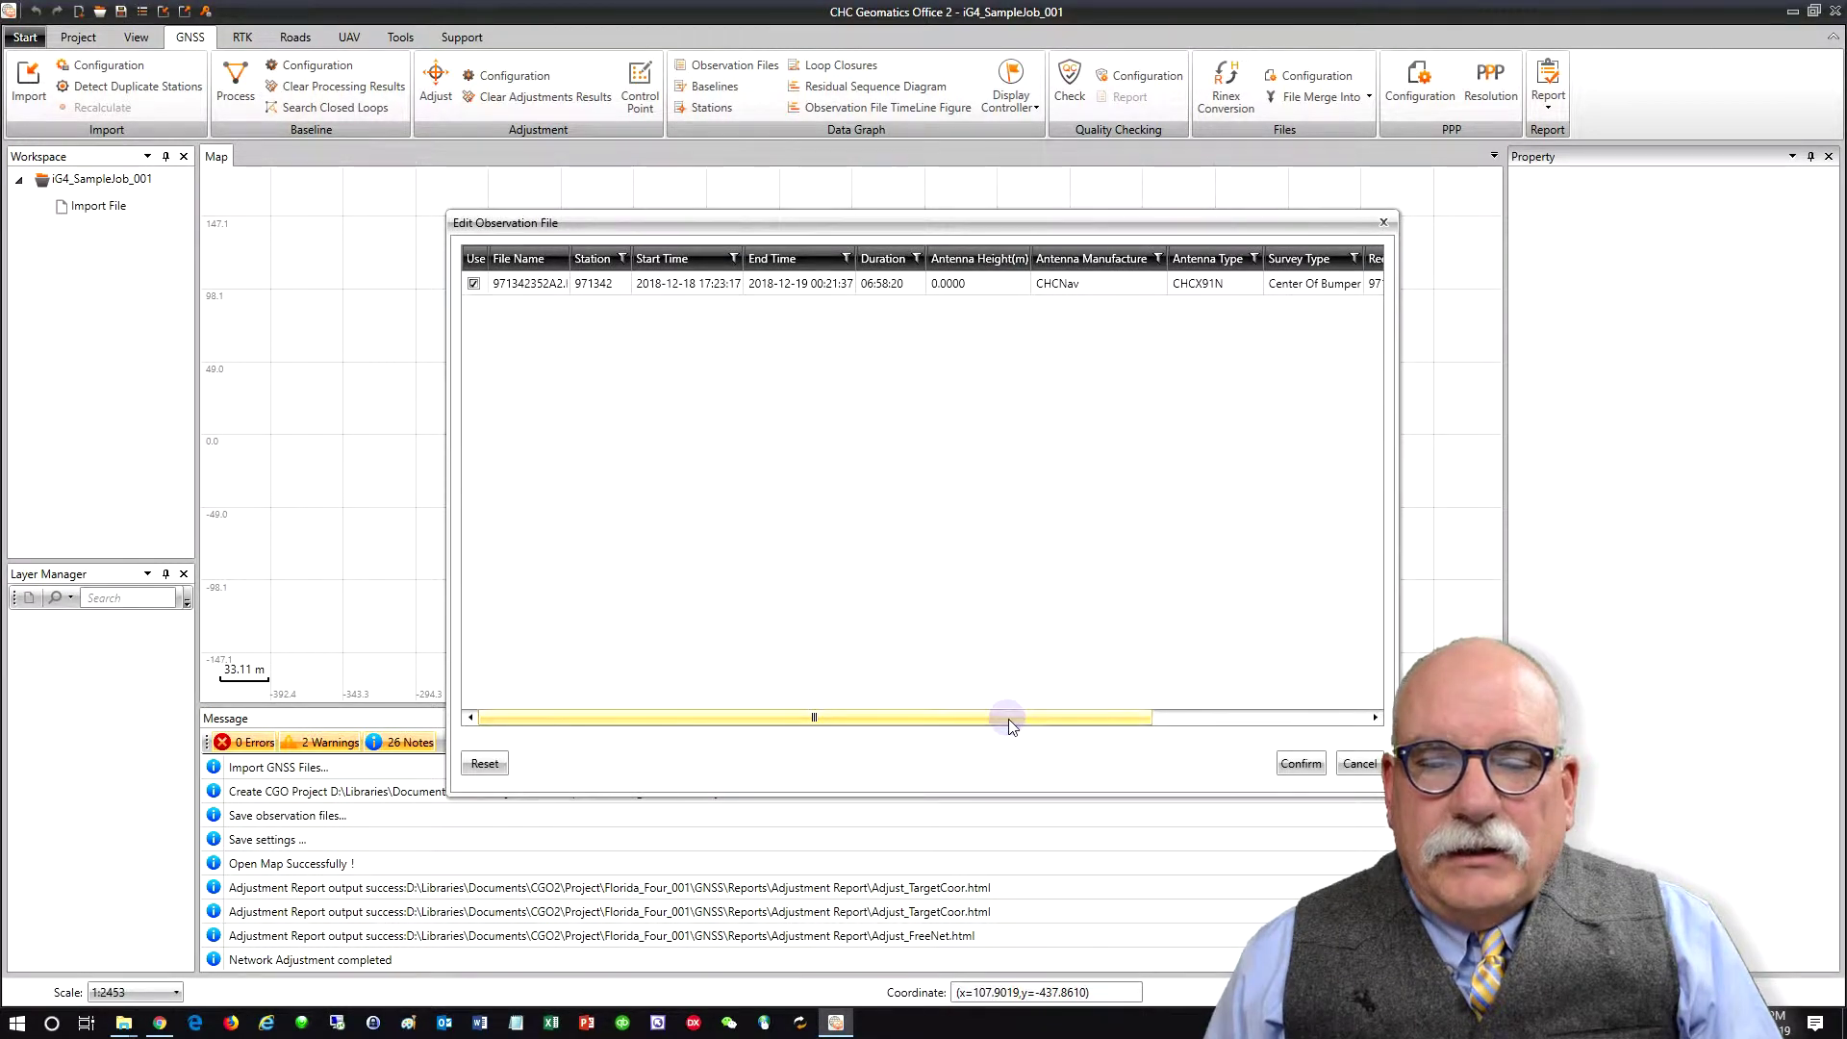
Step: Set the observation file's antenna manufacturer to IGage Mapping Corporation, check the available antenna types, and accept the import
{"action": "left_click_drag", "start_coordinate": [1009, 719], "coordinate": [1104, 720]}
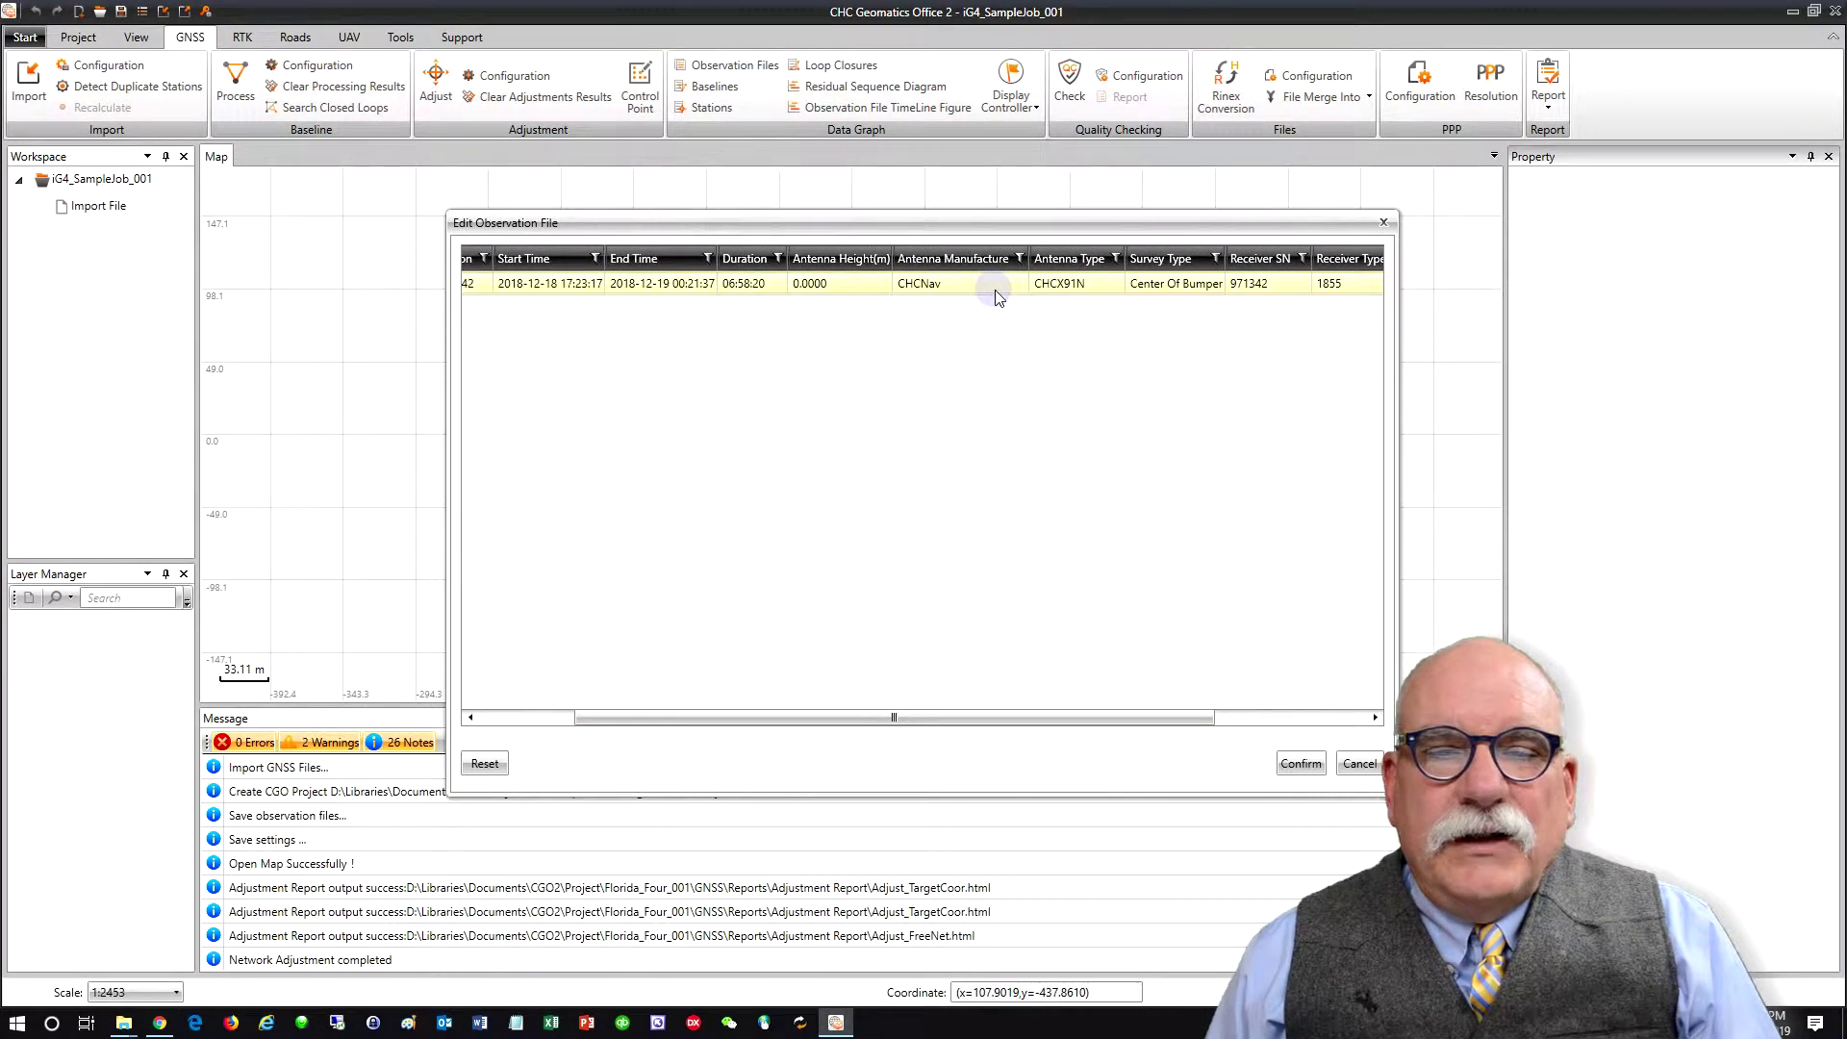
{"action": "left_click", "coordinate": [1016, 286]}
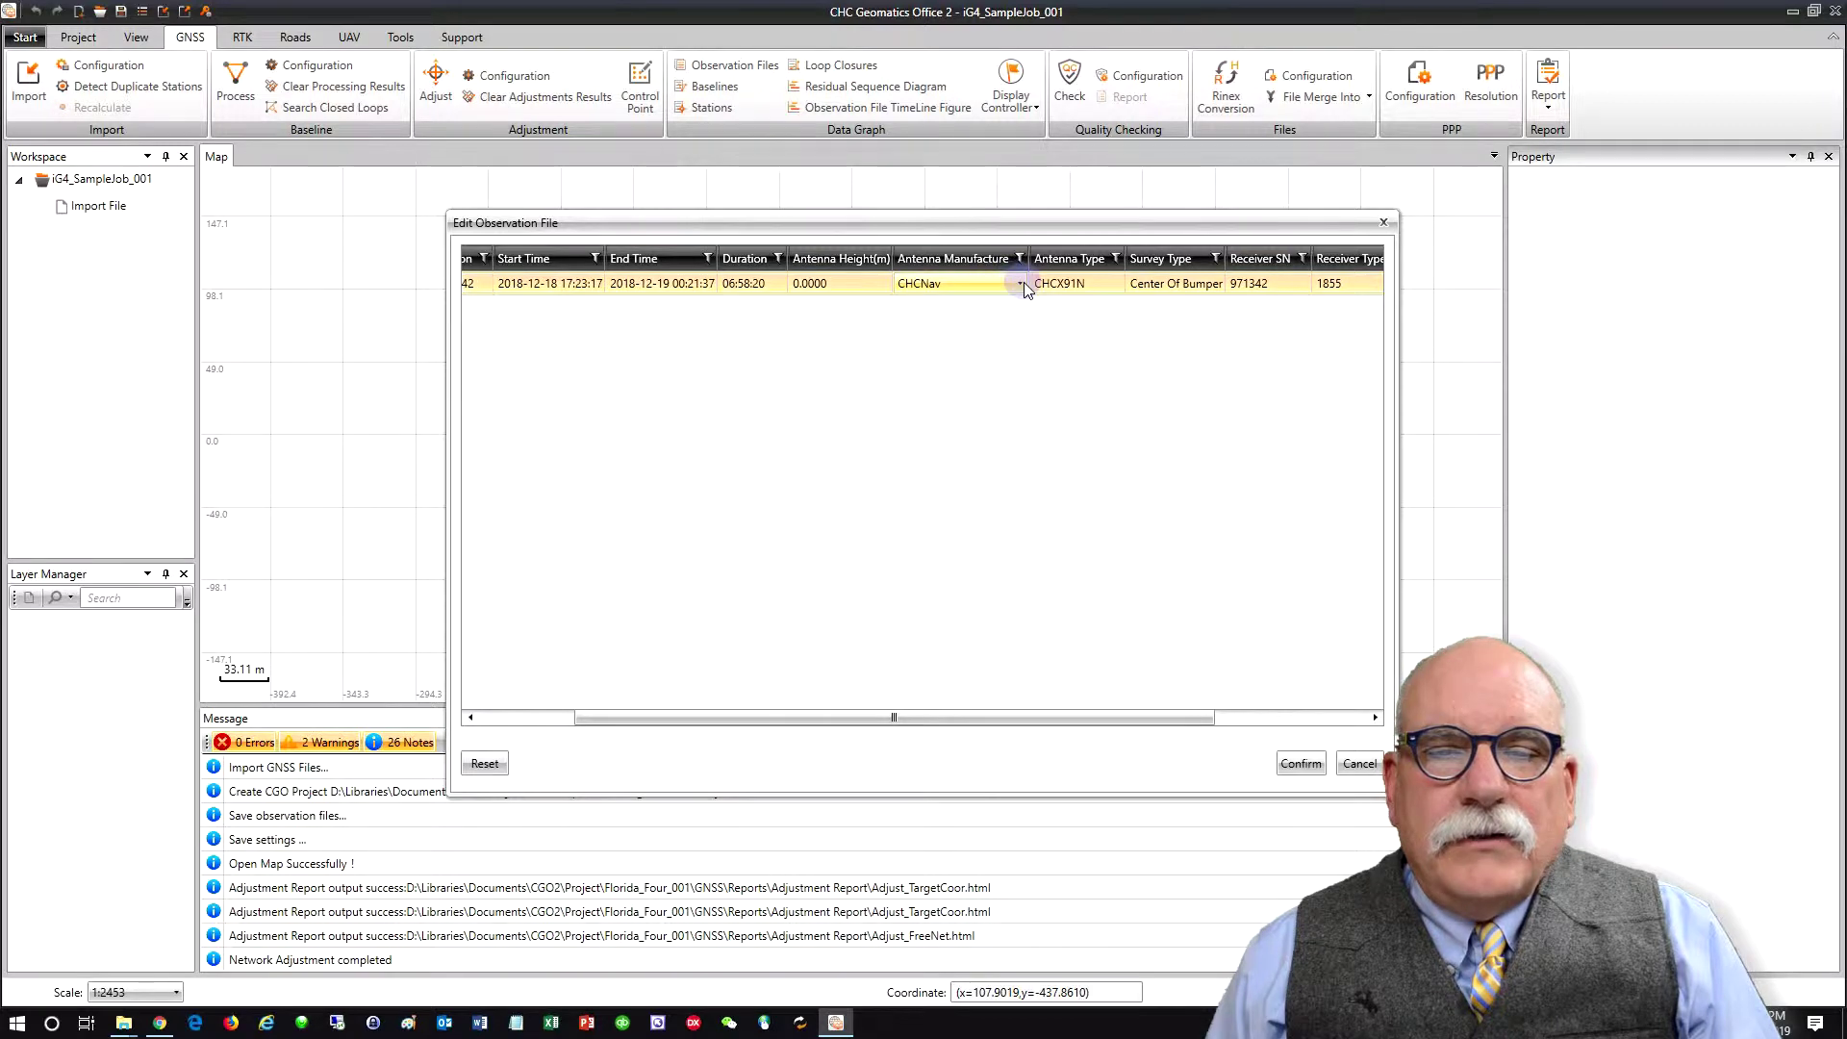
{"action": "left_click", "coordinate": [1021, 284]}
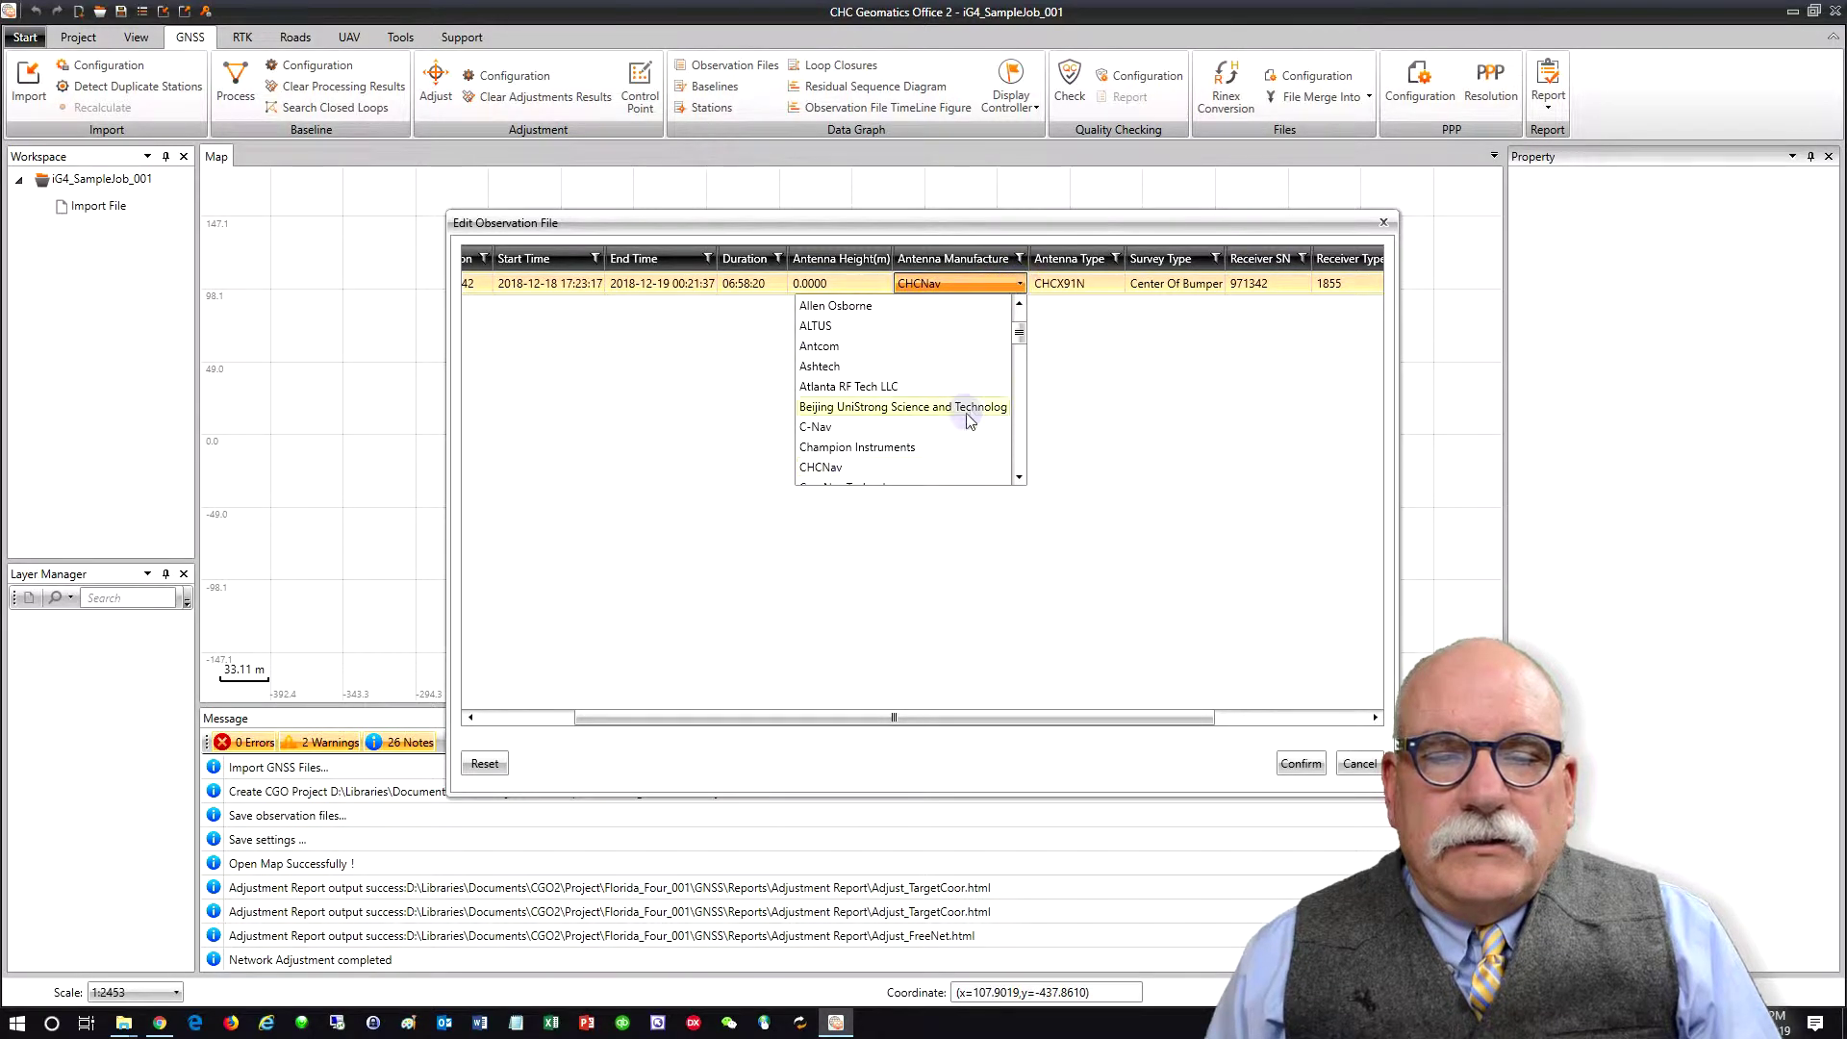
{"action": "scroll", "coordinate": [968, 430], "scroll_direction": "down", "scroll_amount": 1}
{"action": "scroll", "coordinate": [962, 428], "scroll_direction": "down", "scroll_amount": 6}
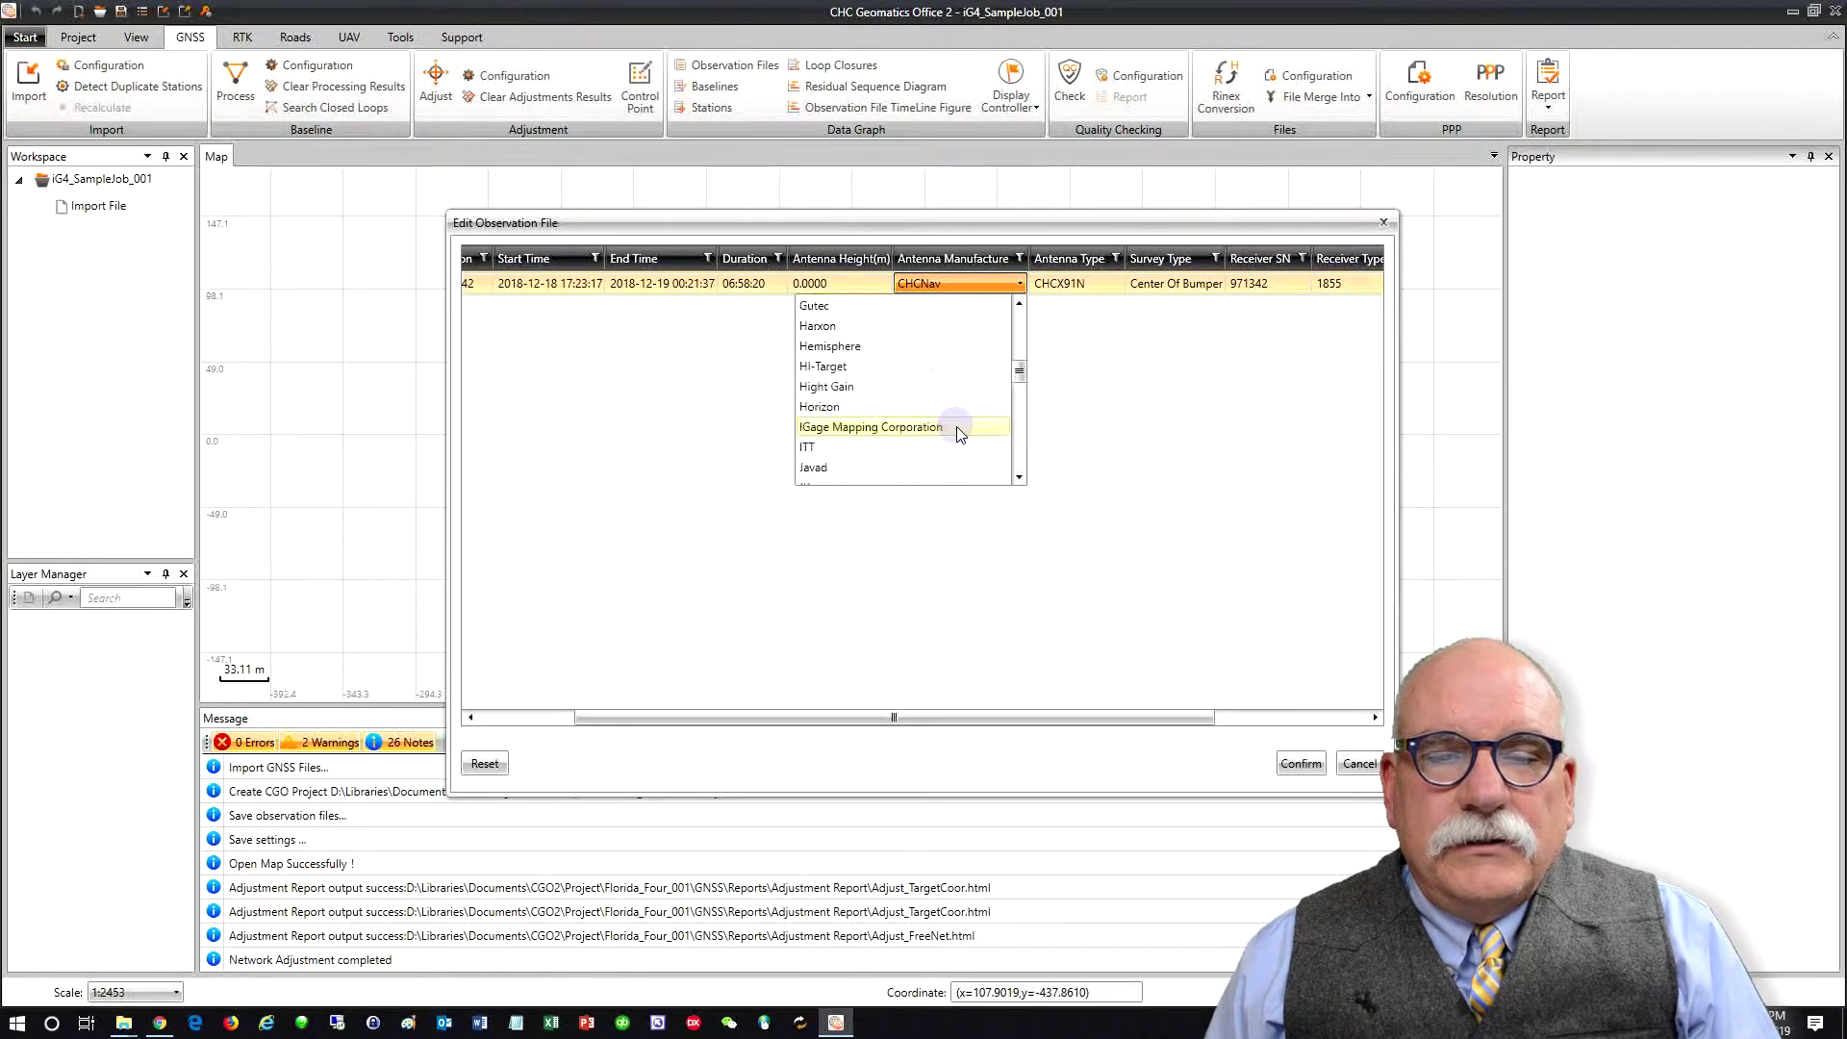
{"action": "left_click", "coordinate": [898, 370]}
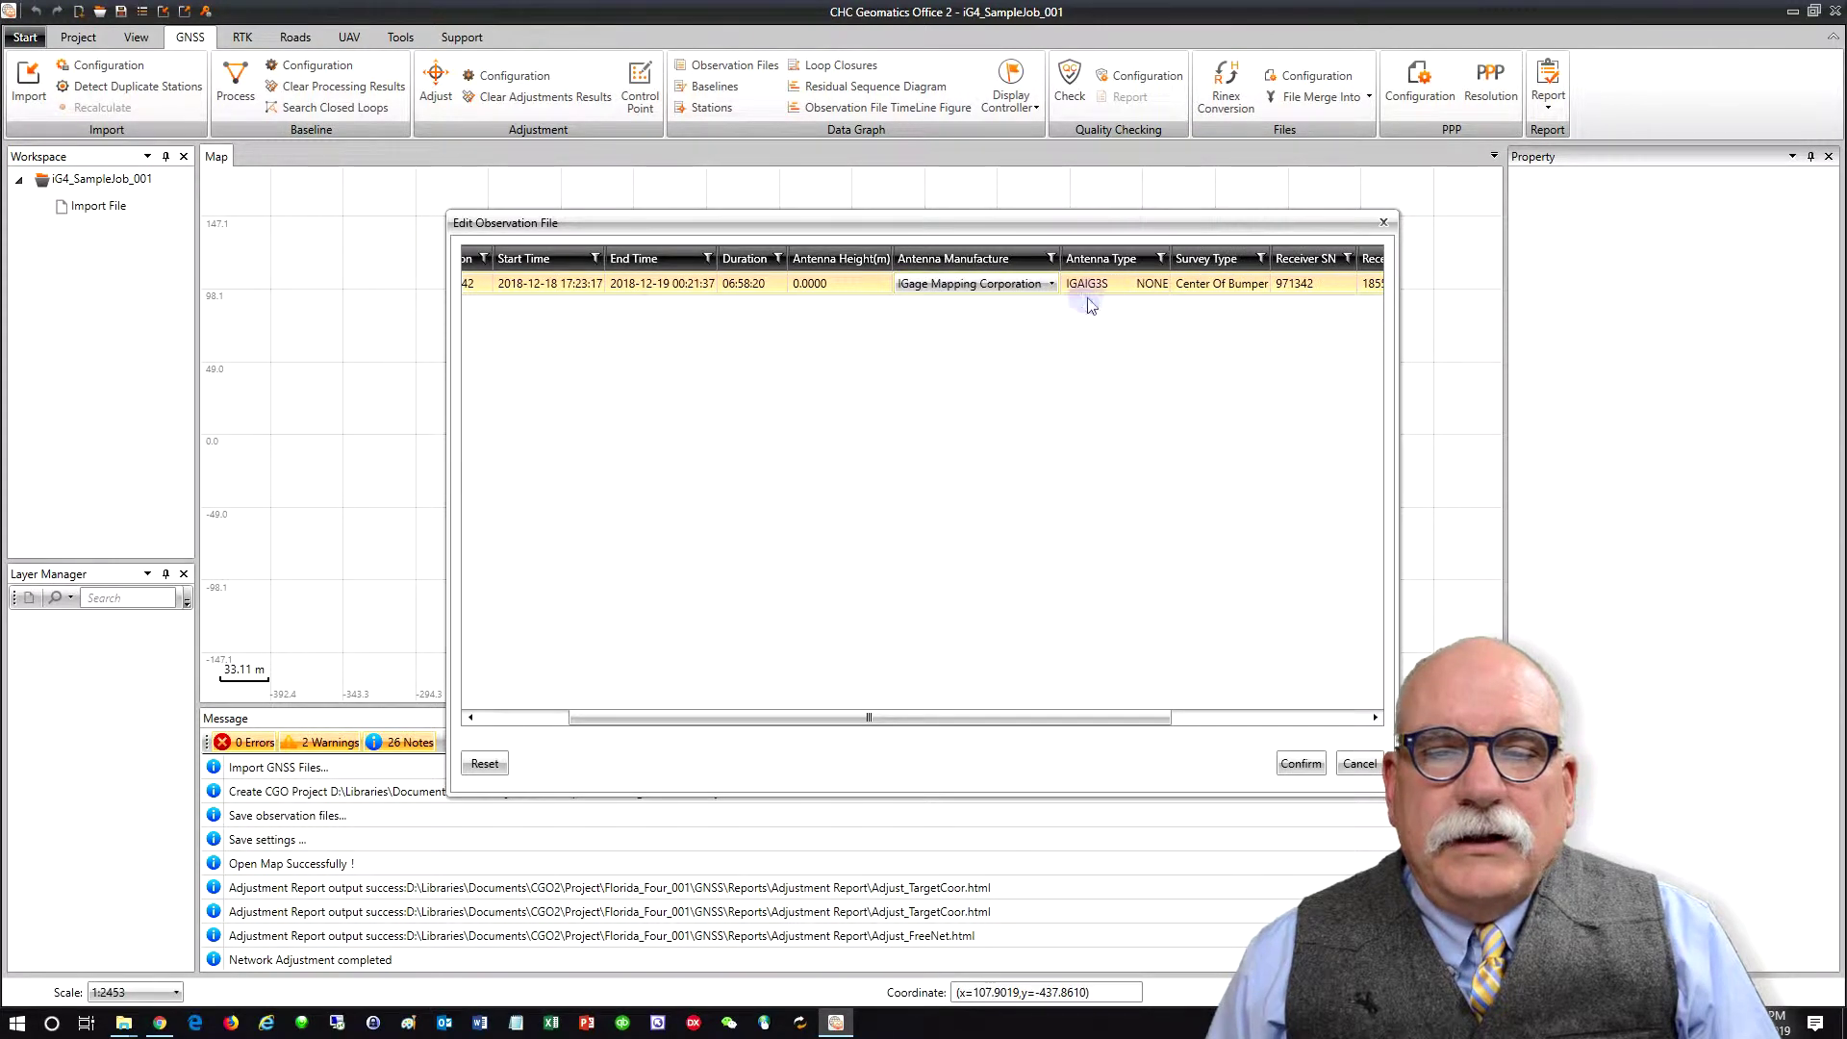
{"action": "left_click", "coordinate": [1160, 286]}
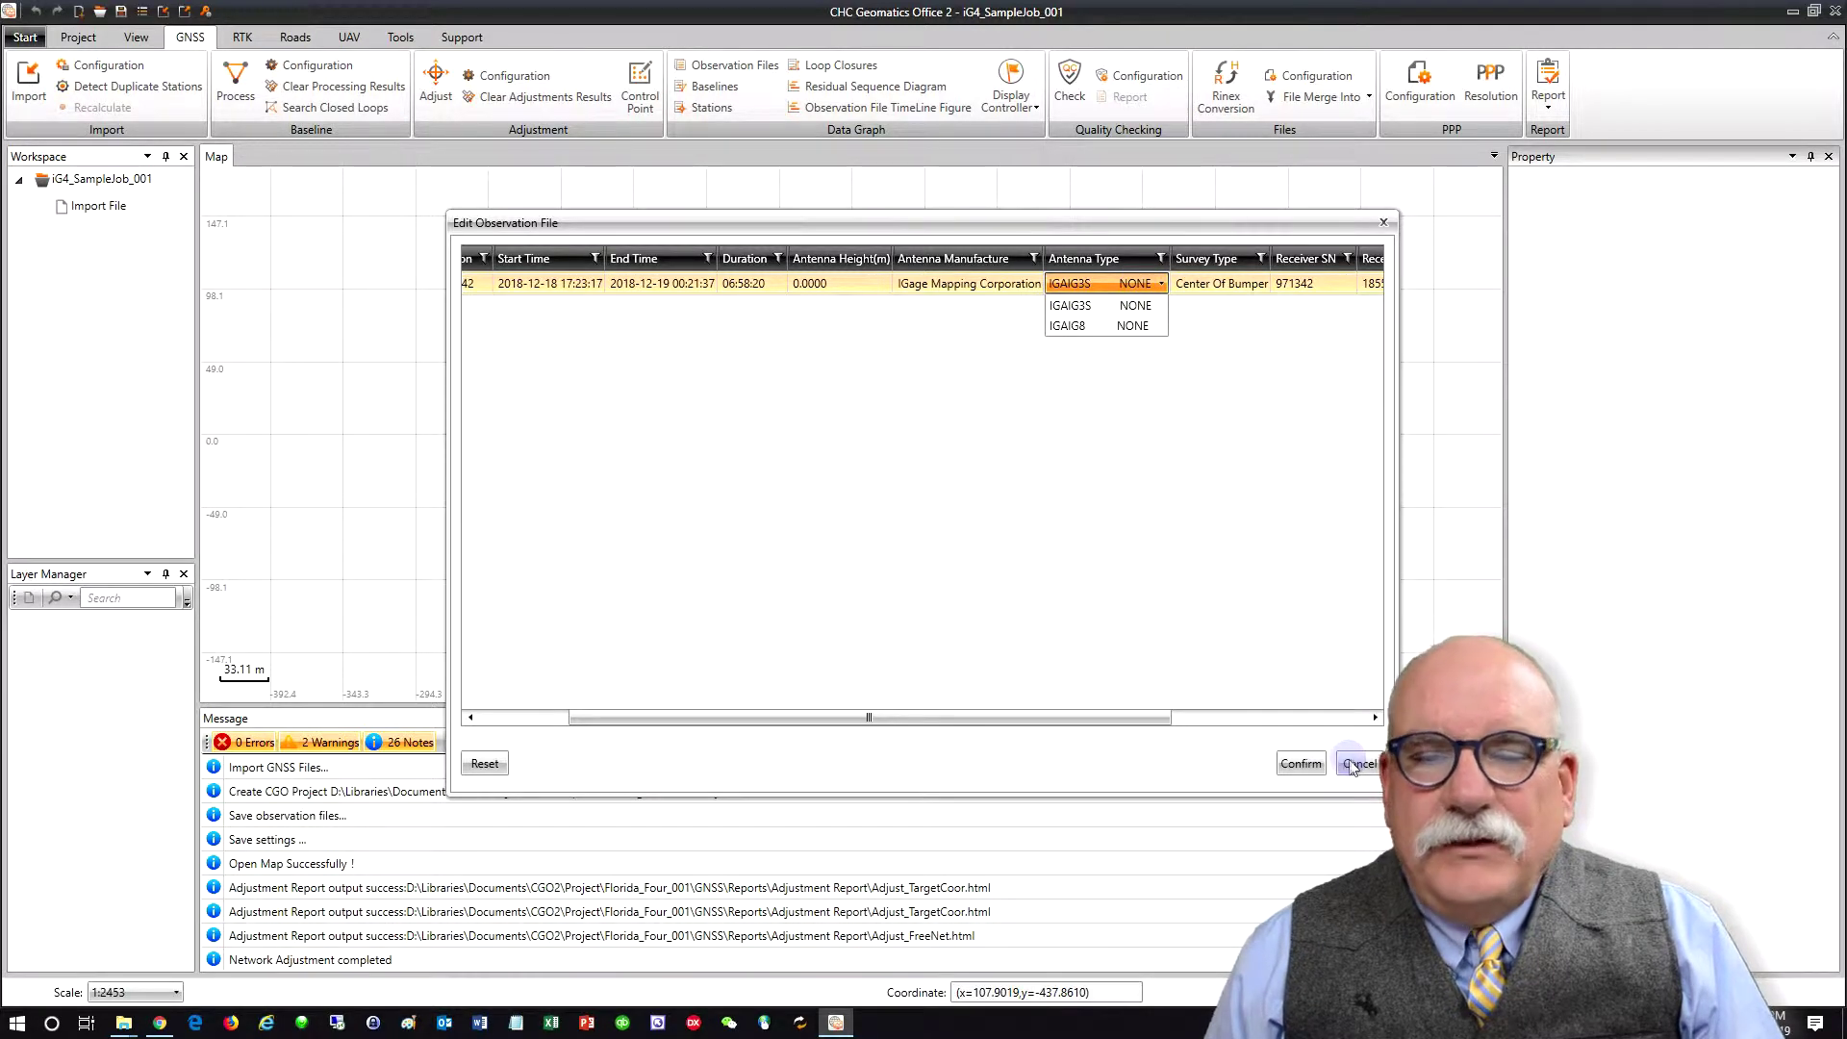
{"action": "left_click", "coordinate": [1297, 763]}
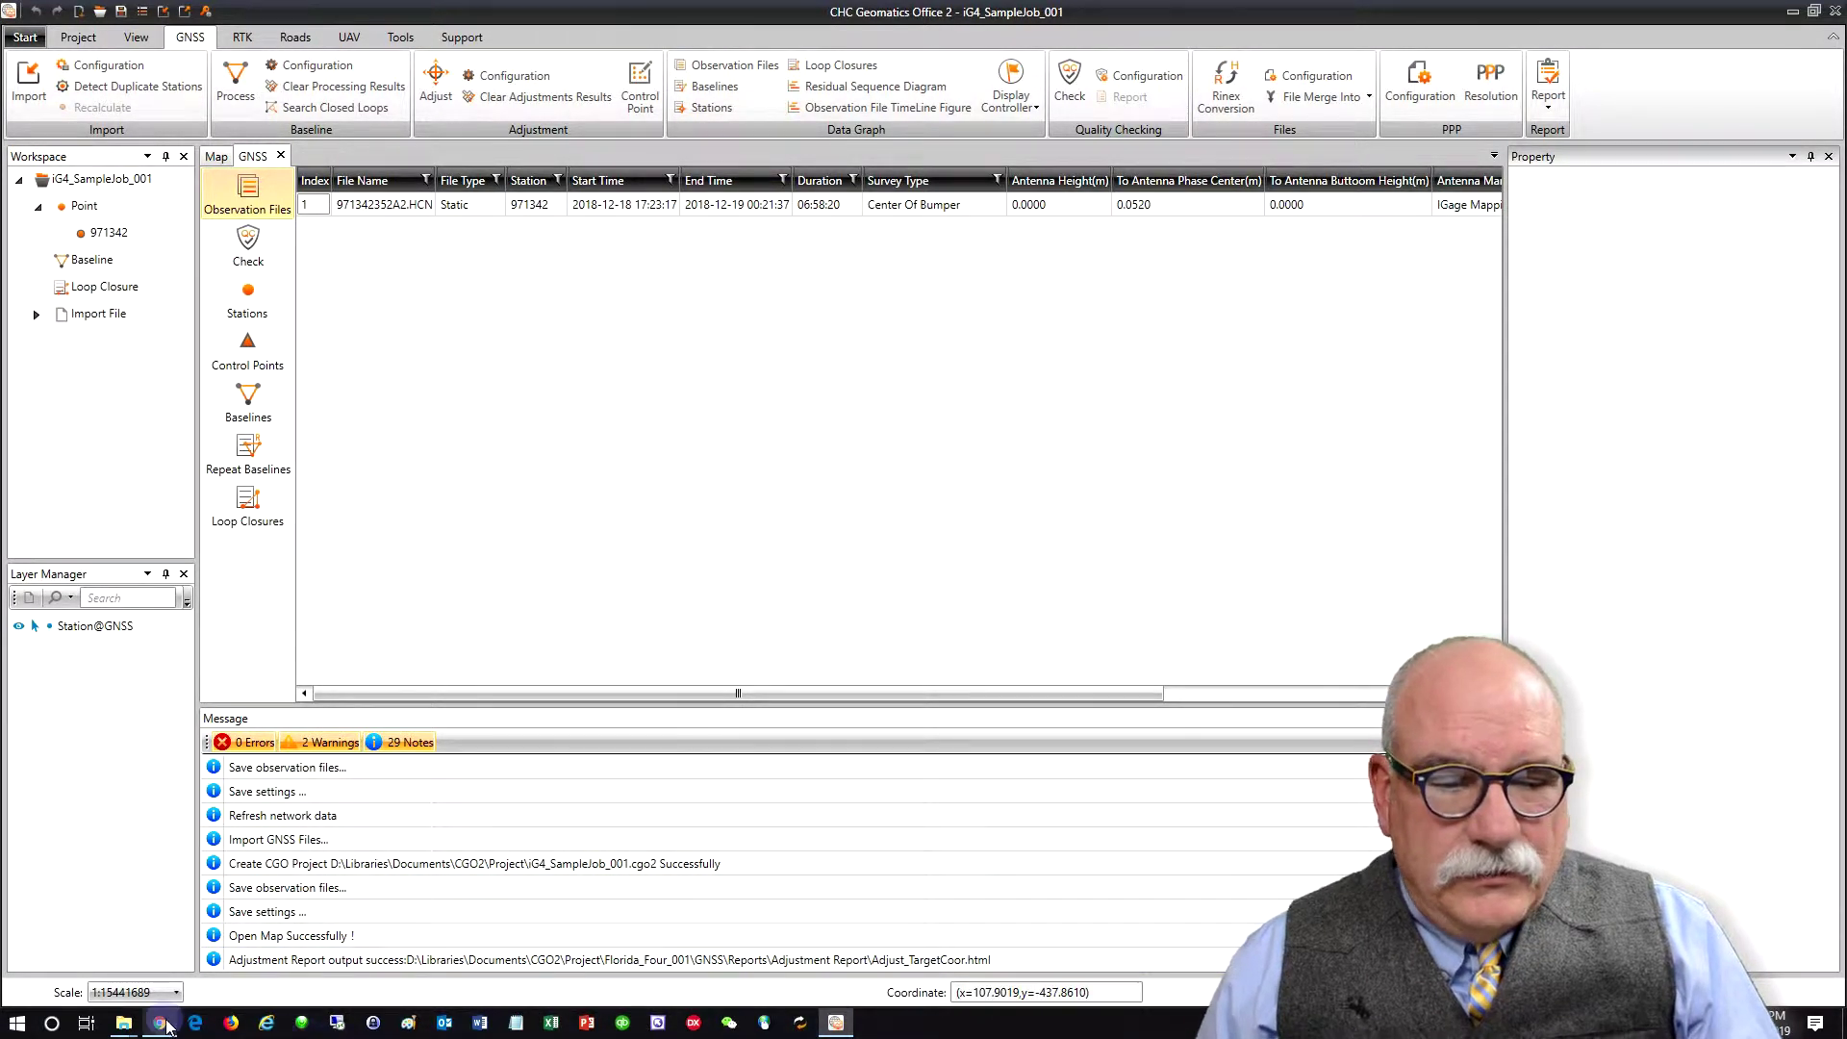
Step: Switch to Chrome and open the IGage Mapping Corporation antenna list in the National Geodetic Survey's Antenna Calibrations
{"action": "left_click", "coordinate": [159, 1022]}
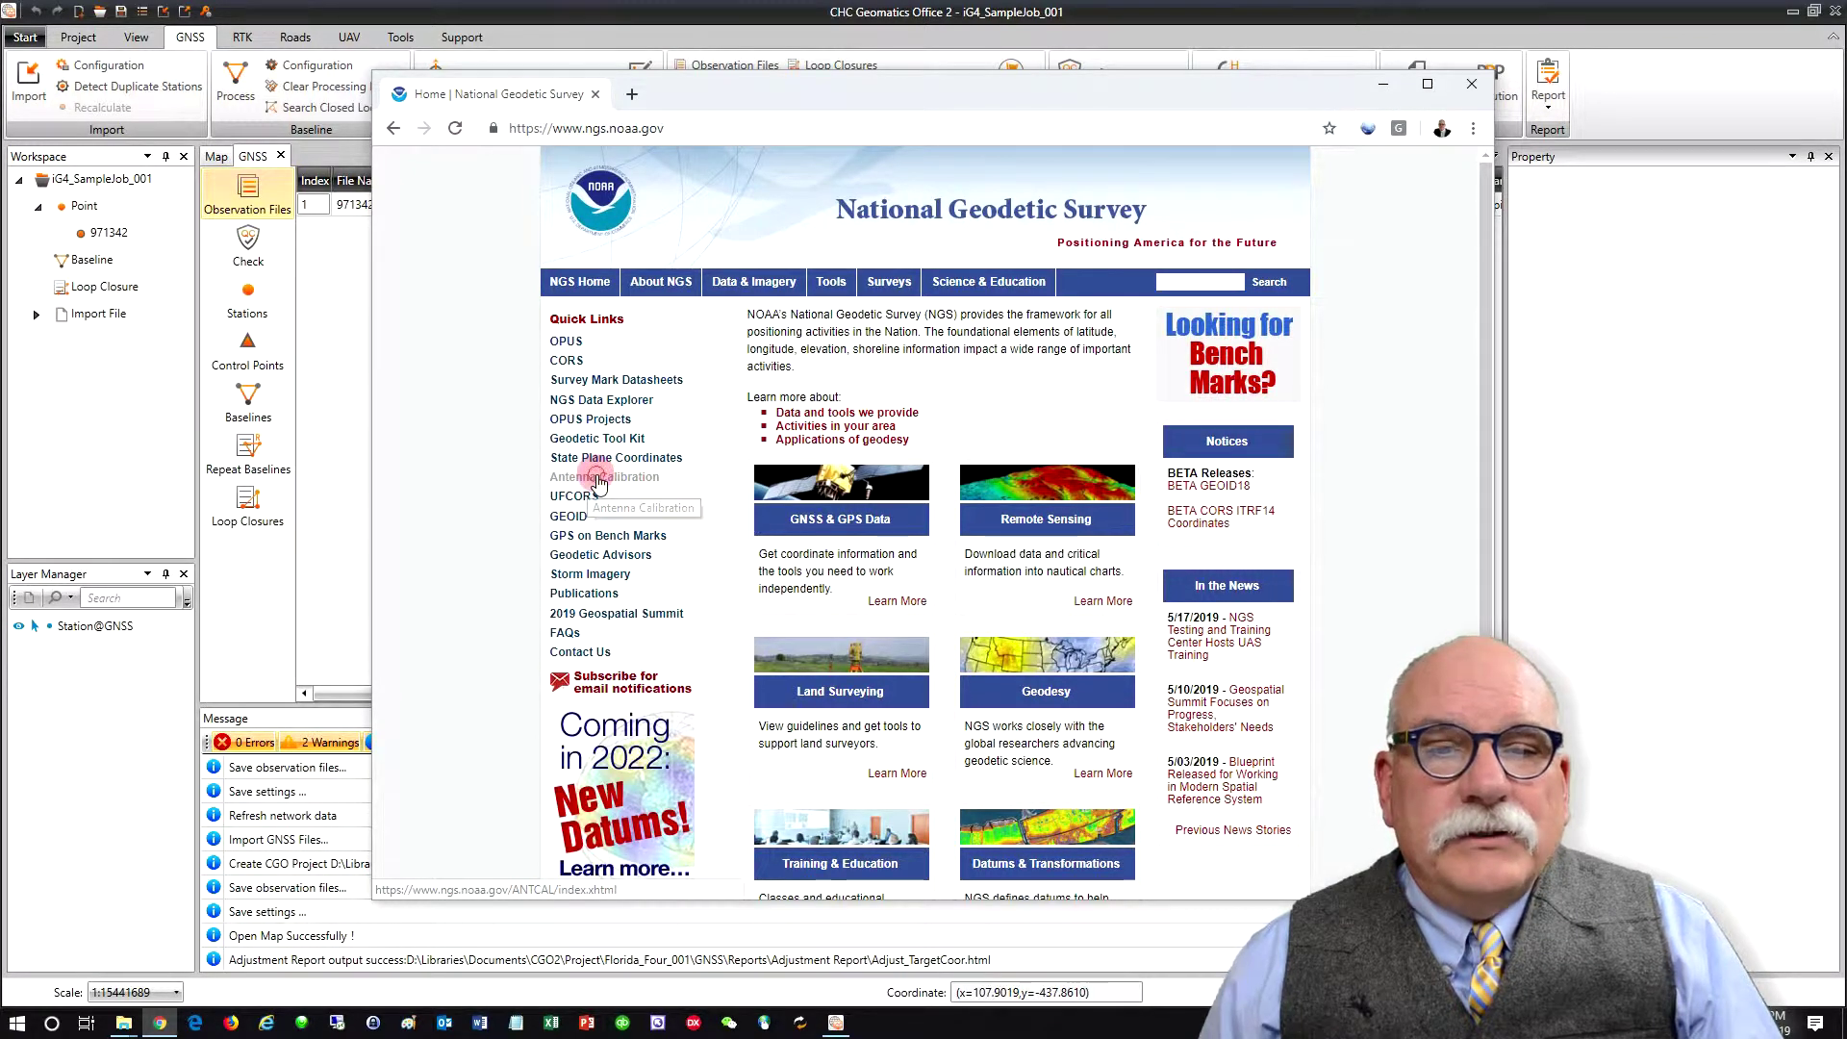
{"action": "left_click", "coordinate": [593, 497]}
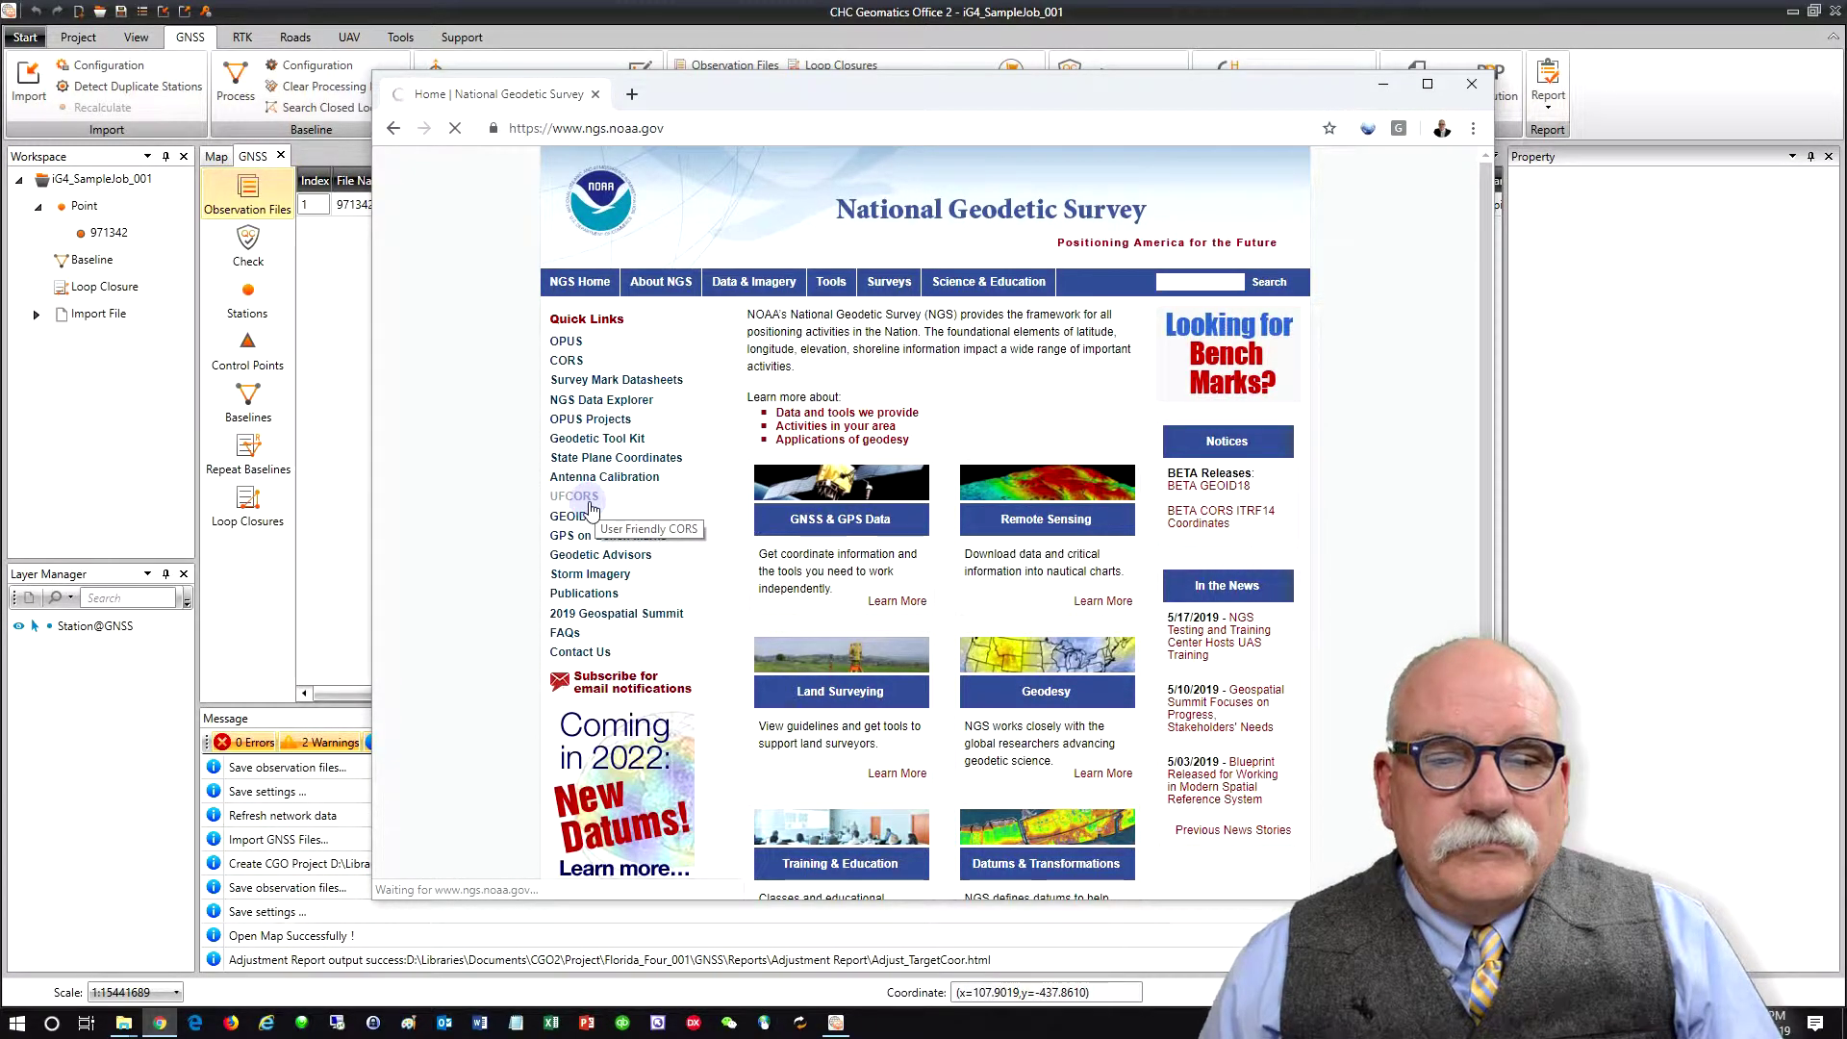
{"action": "left_click", "coordinate": [760, 332]}
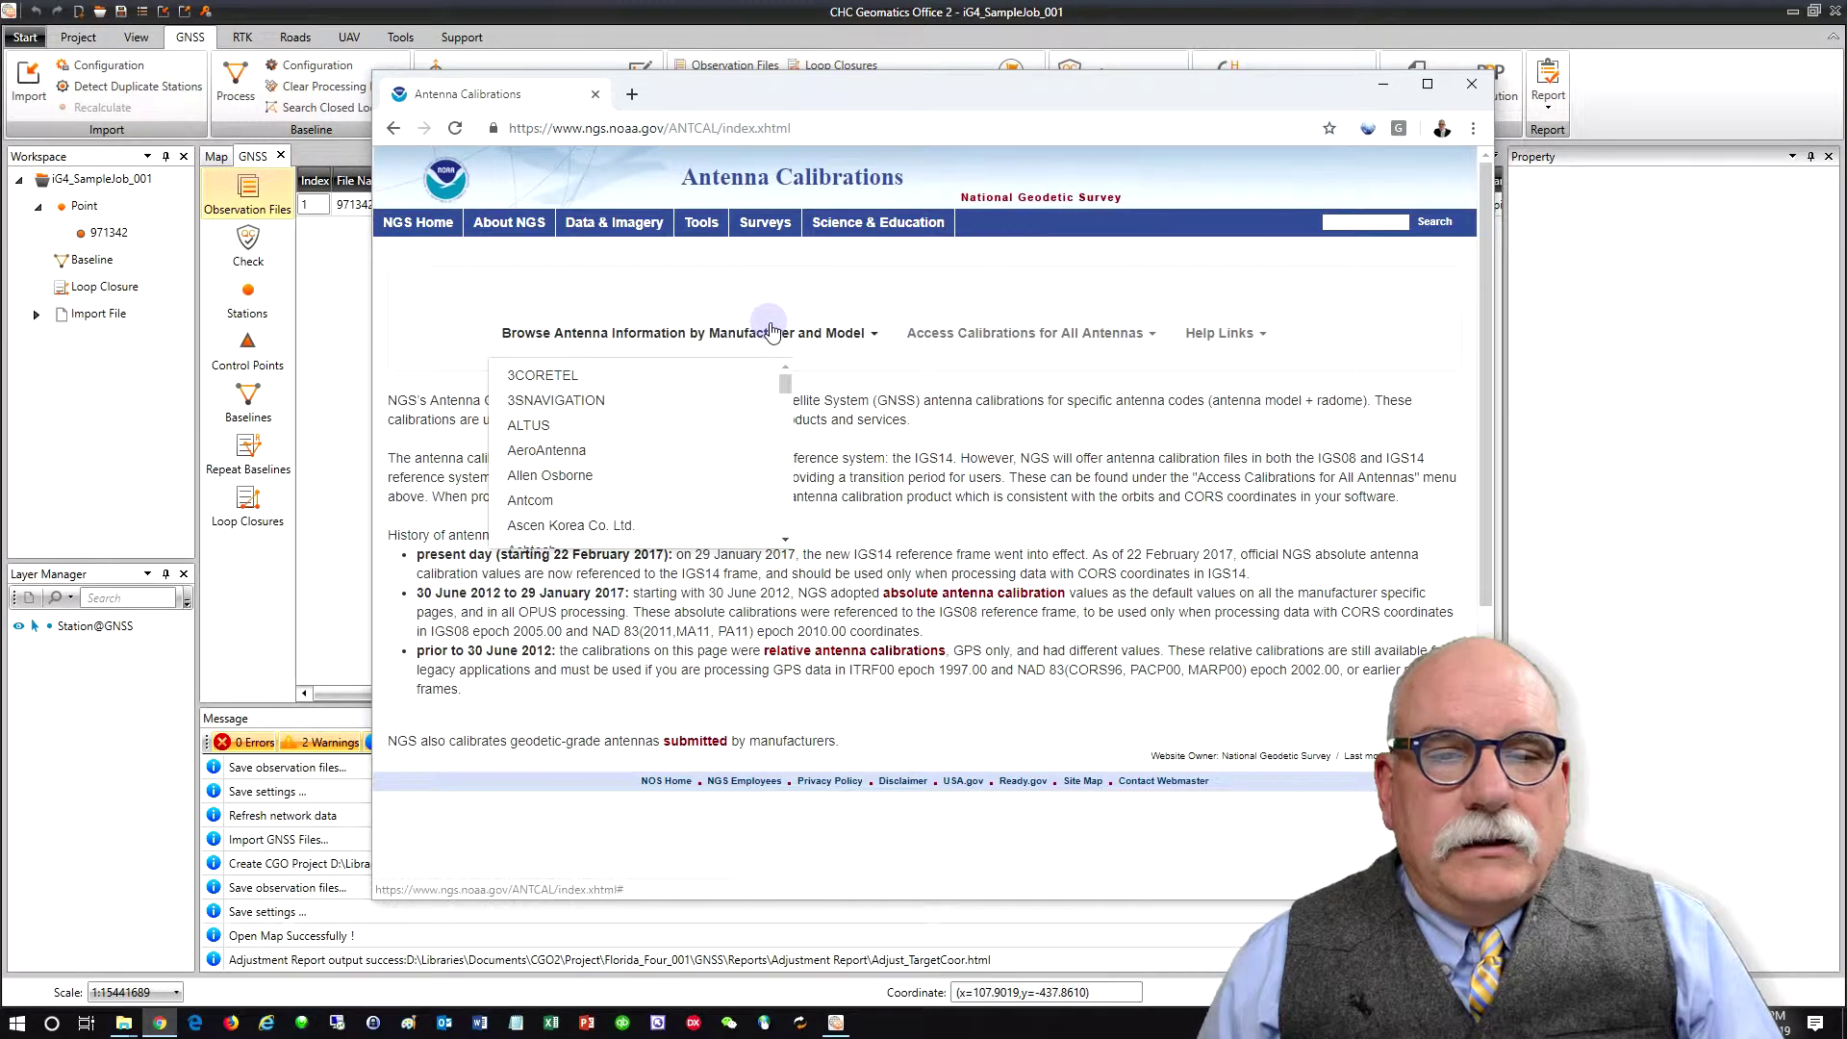
{"action": "scroll", "coordinate": [765, 411], "scroll_direction": "down", "scroll_amount": 10}
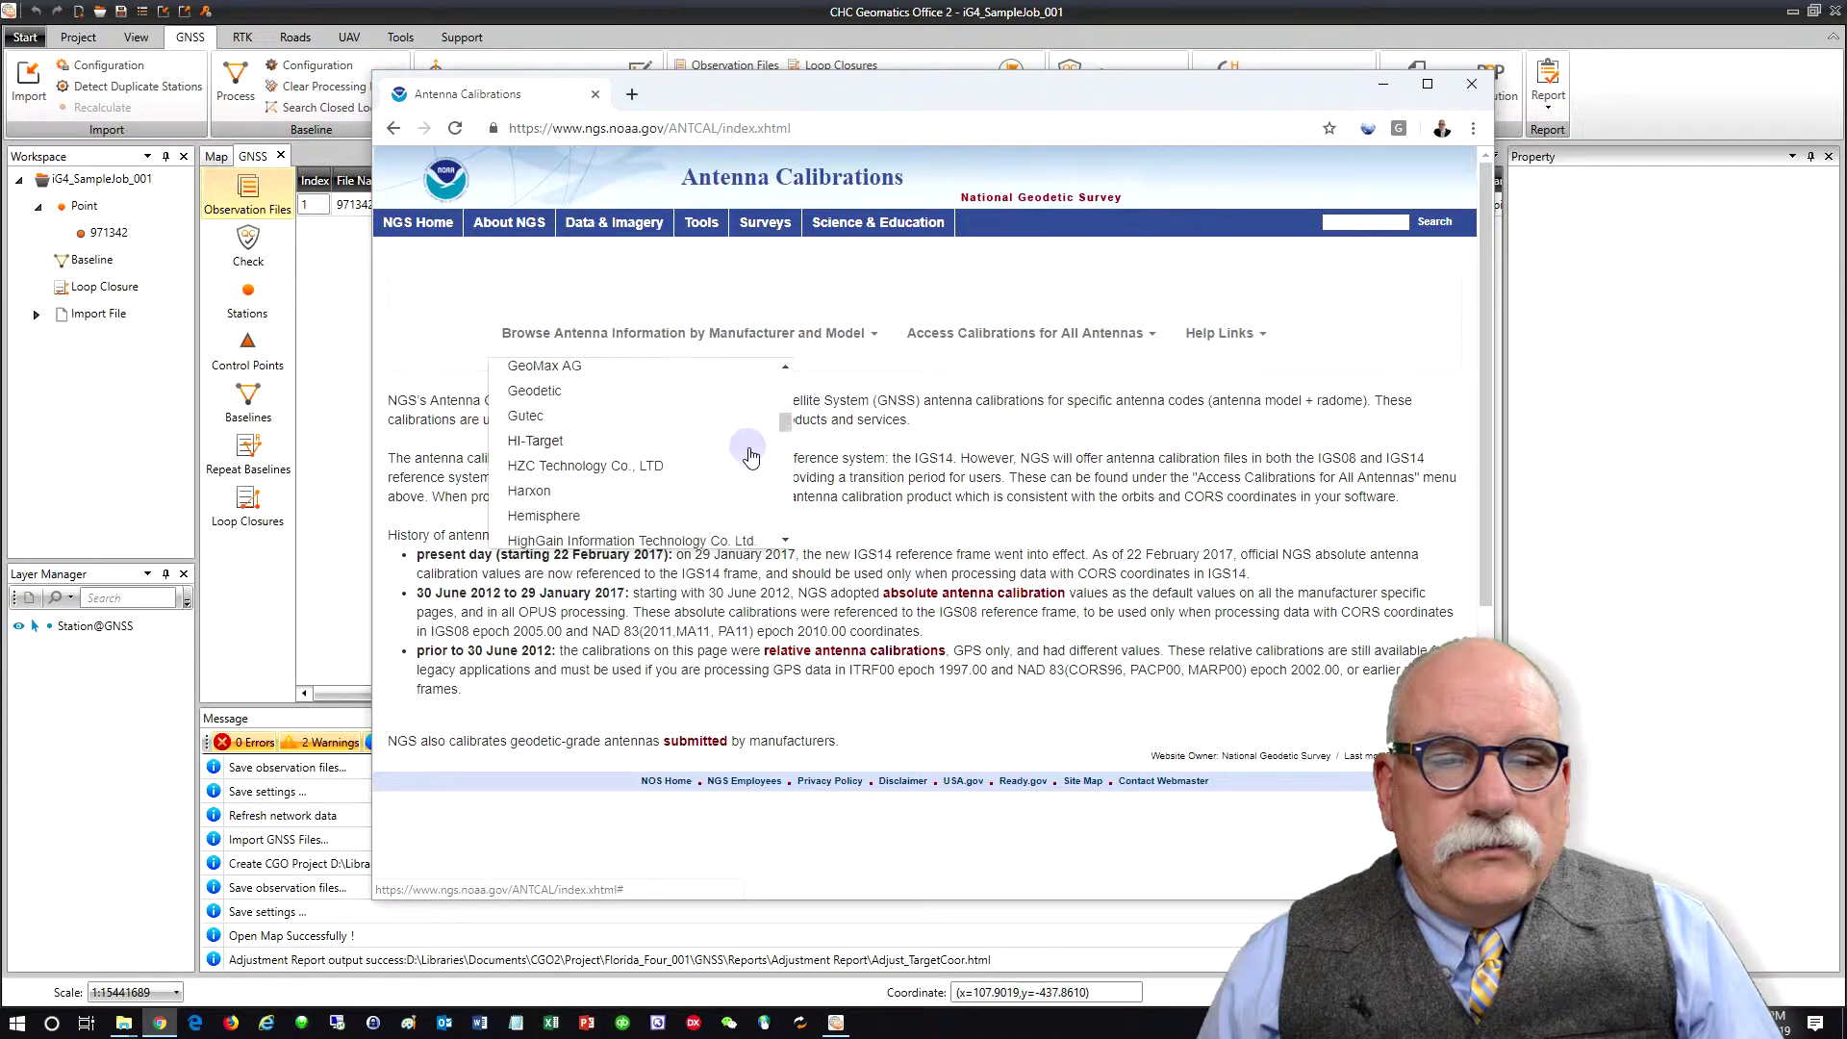
{"action": "scroll", "coordinate": [747, 456], "scroll_direction": "down", "scroll_amount": 1}
{"action": "left_click", "coordinate": [624, 412]}
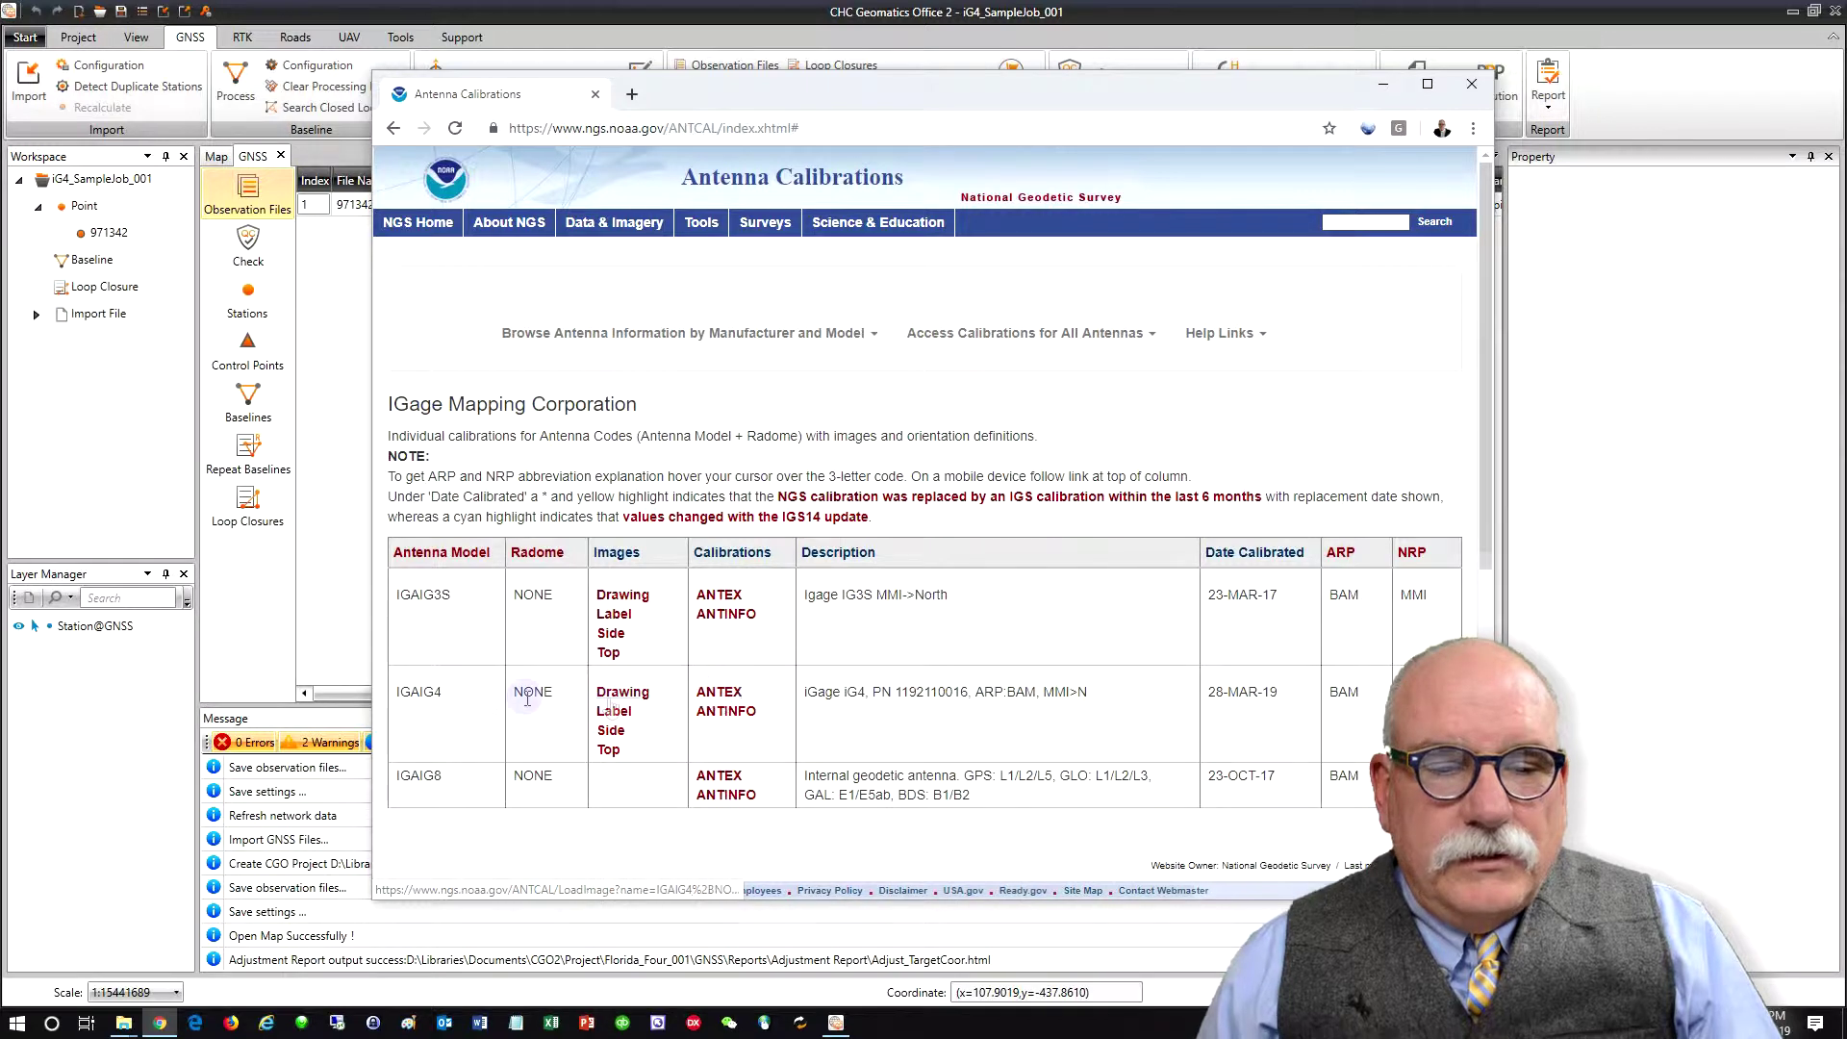
Step: Save the IGAIG4 ANTEX calibration as IGAIG4_NONE.atx in D:\_tmp\7, and view the antenna's drawing
{"action": "right_click", "coordinate": [723, 697]}
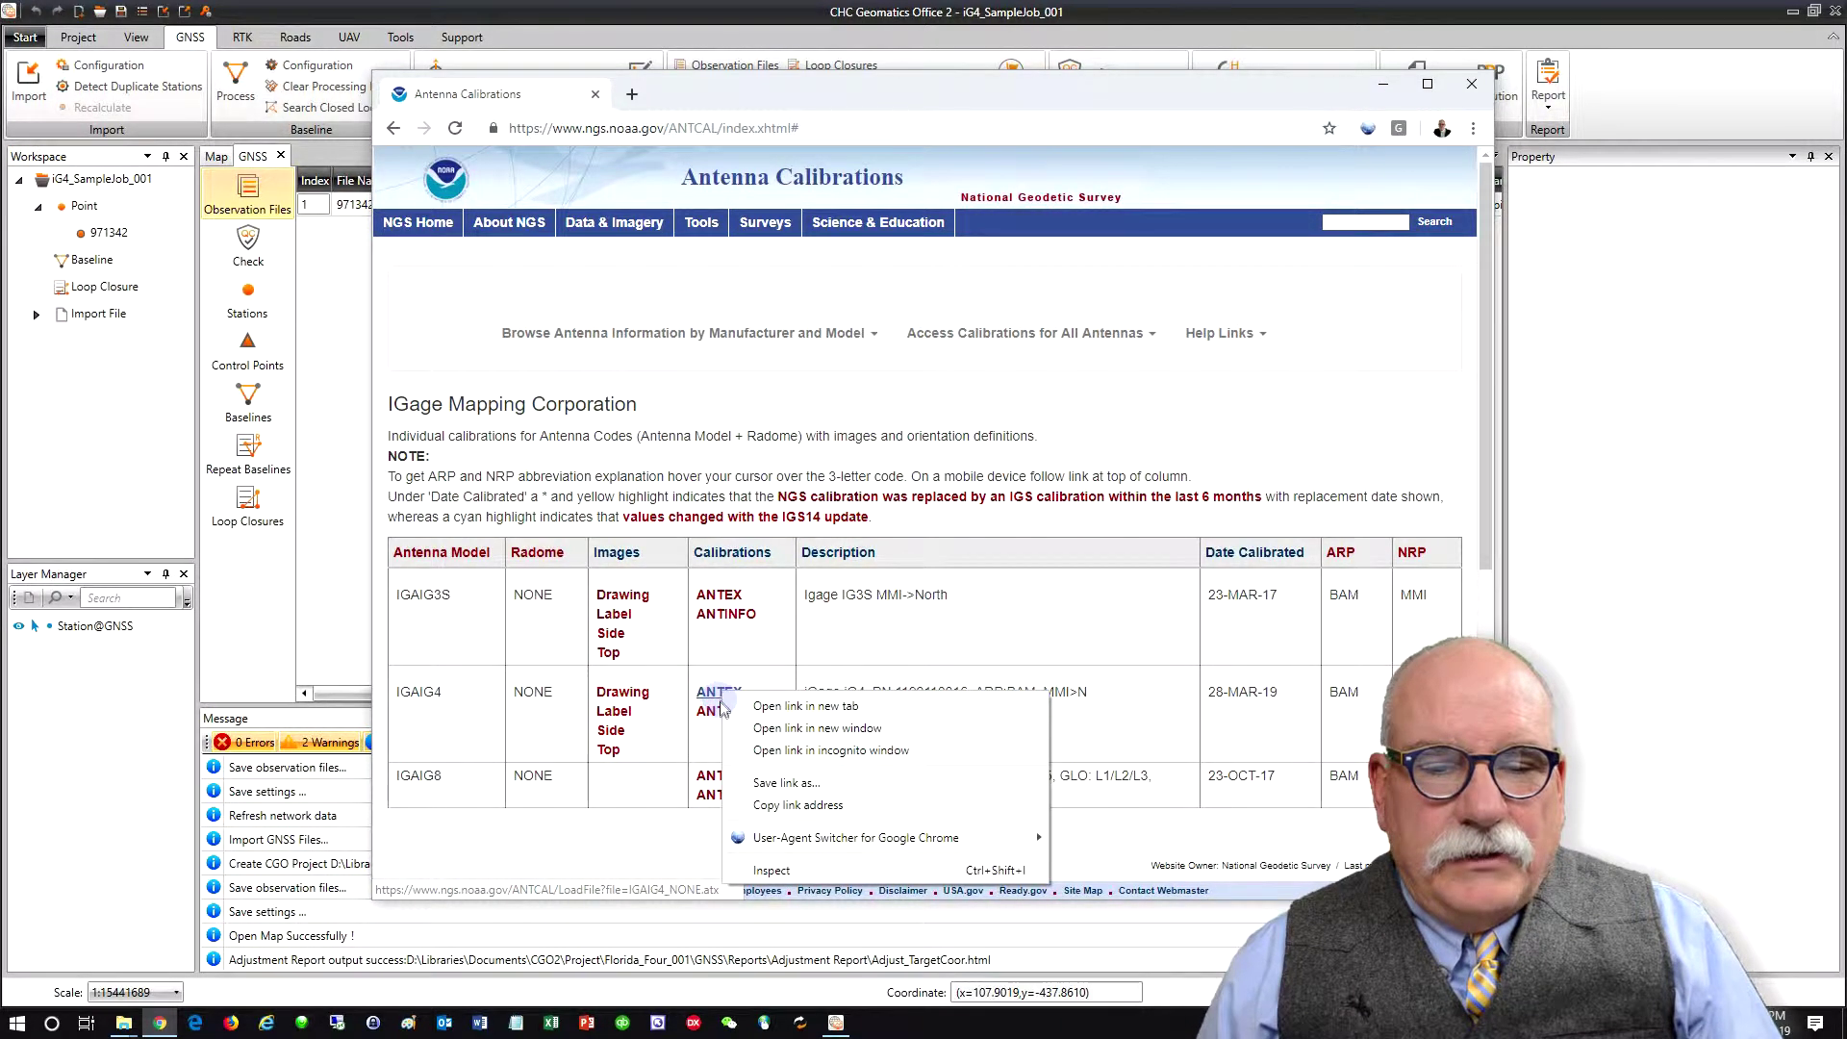
{"action": "left_click", "coordinate": [790, 784]}
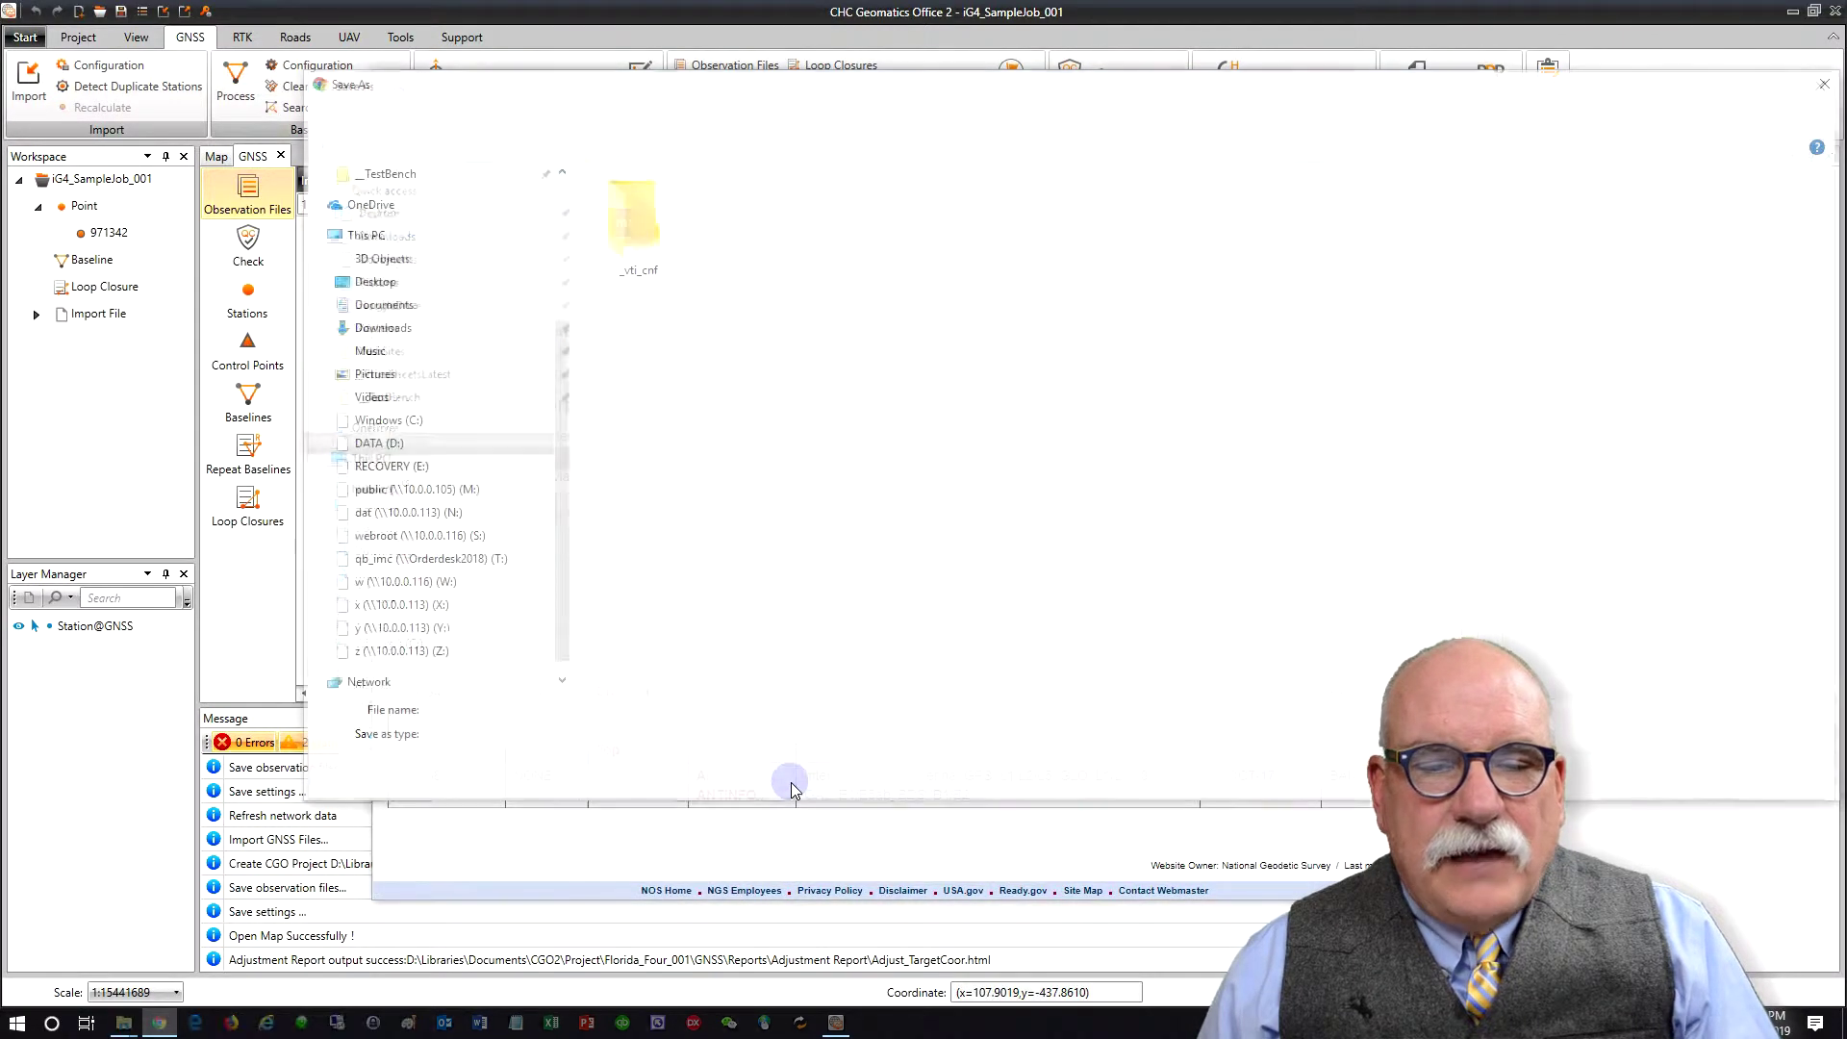
{"action": "left_click", "coordinate": [379, 666]}
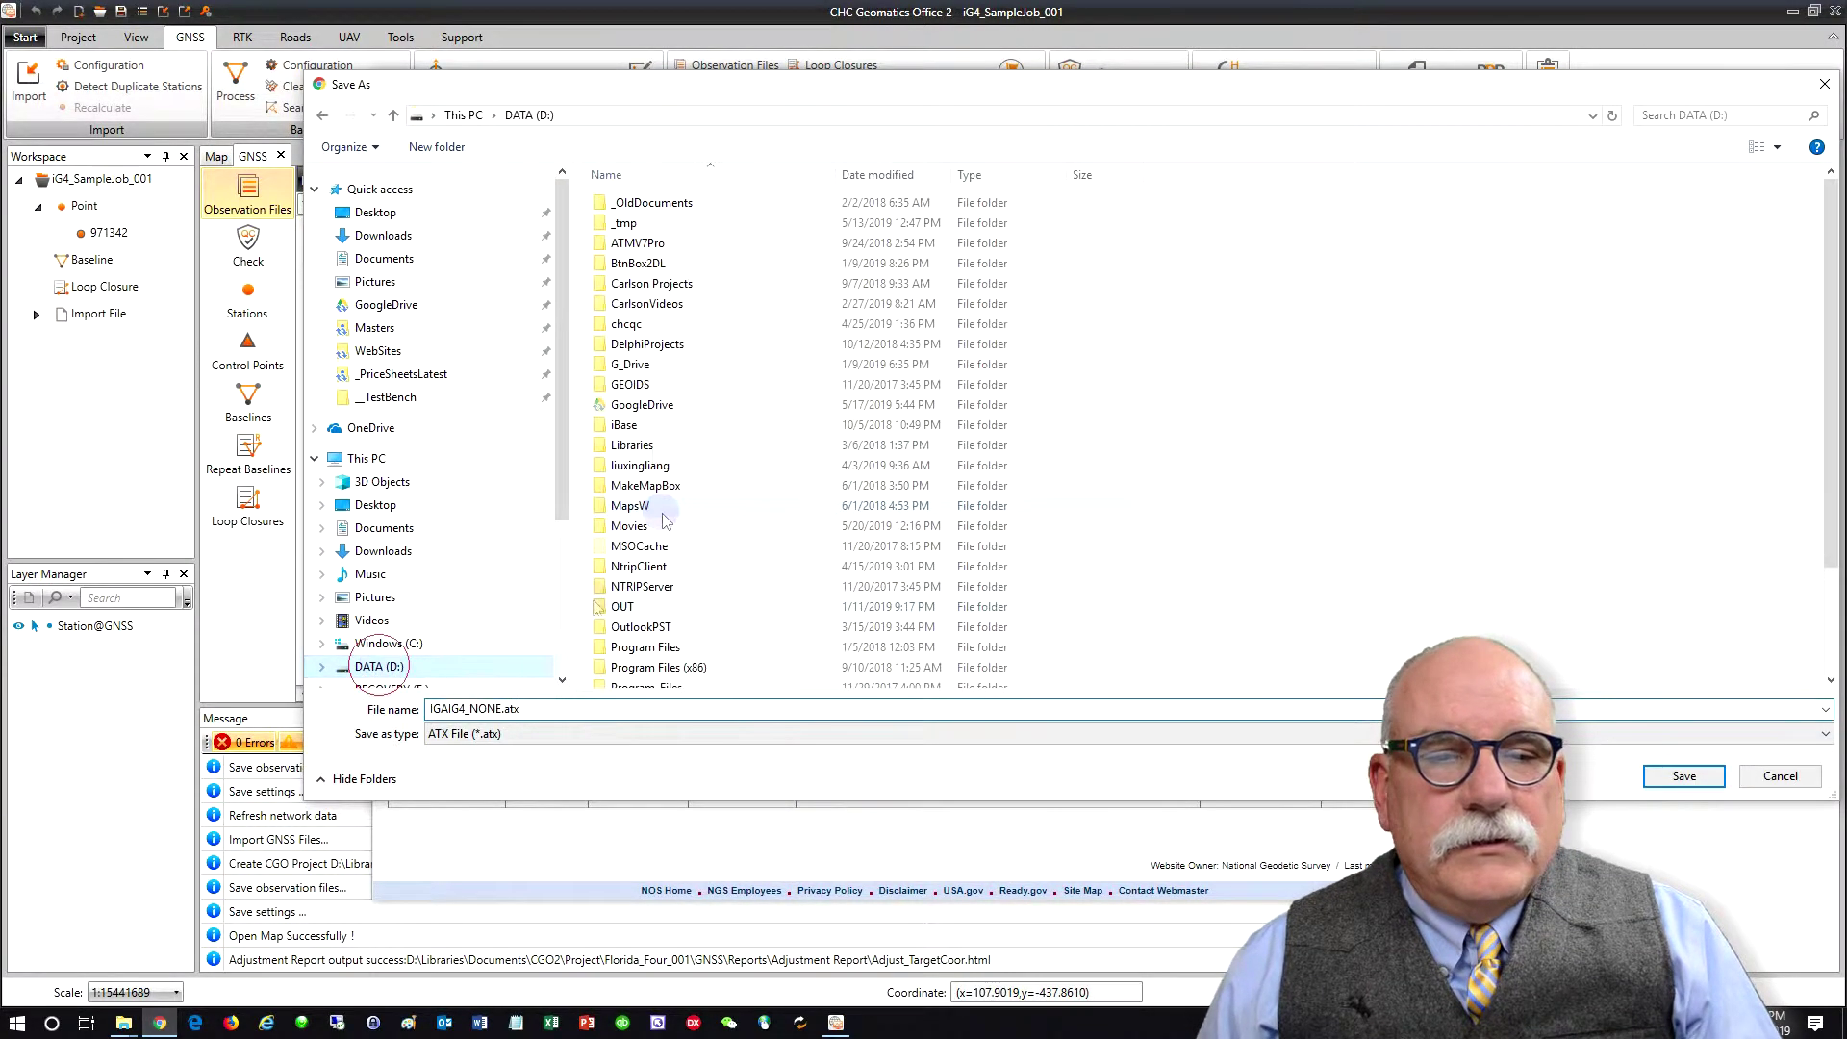
{"action": "double_click", "coordinate": [627, 224]}
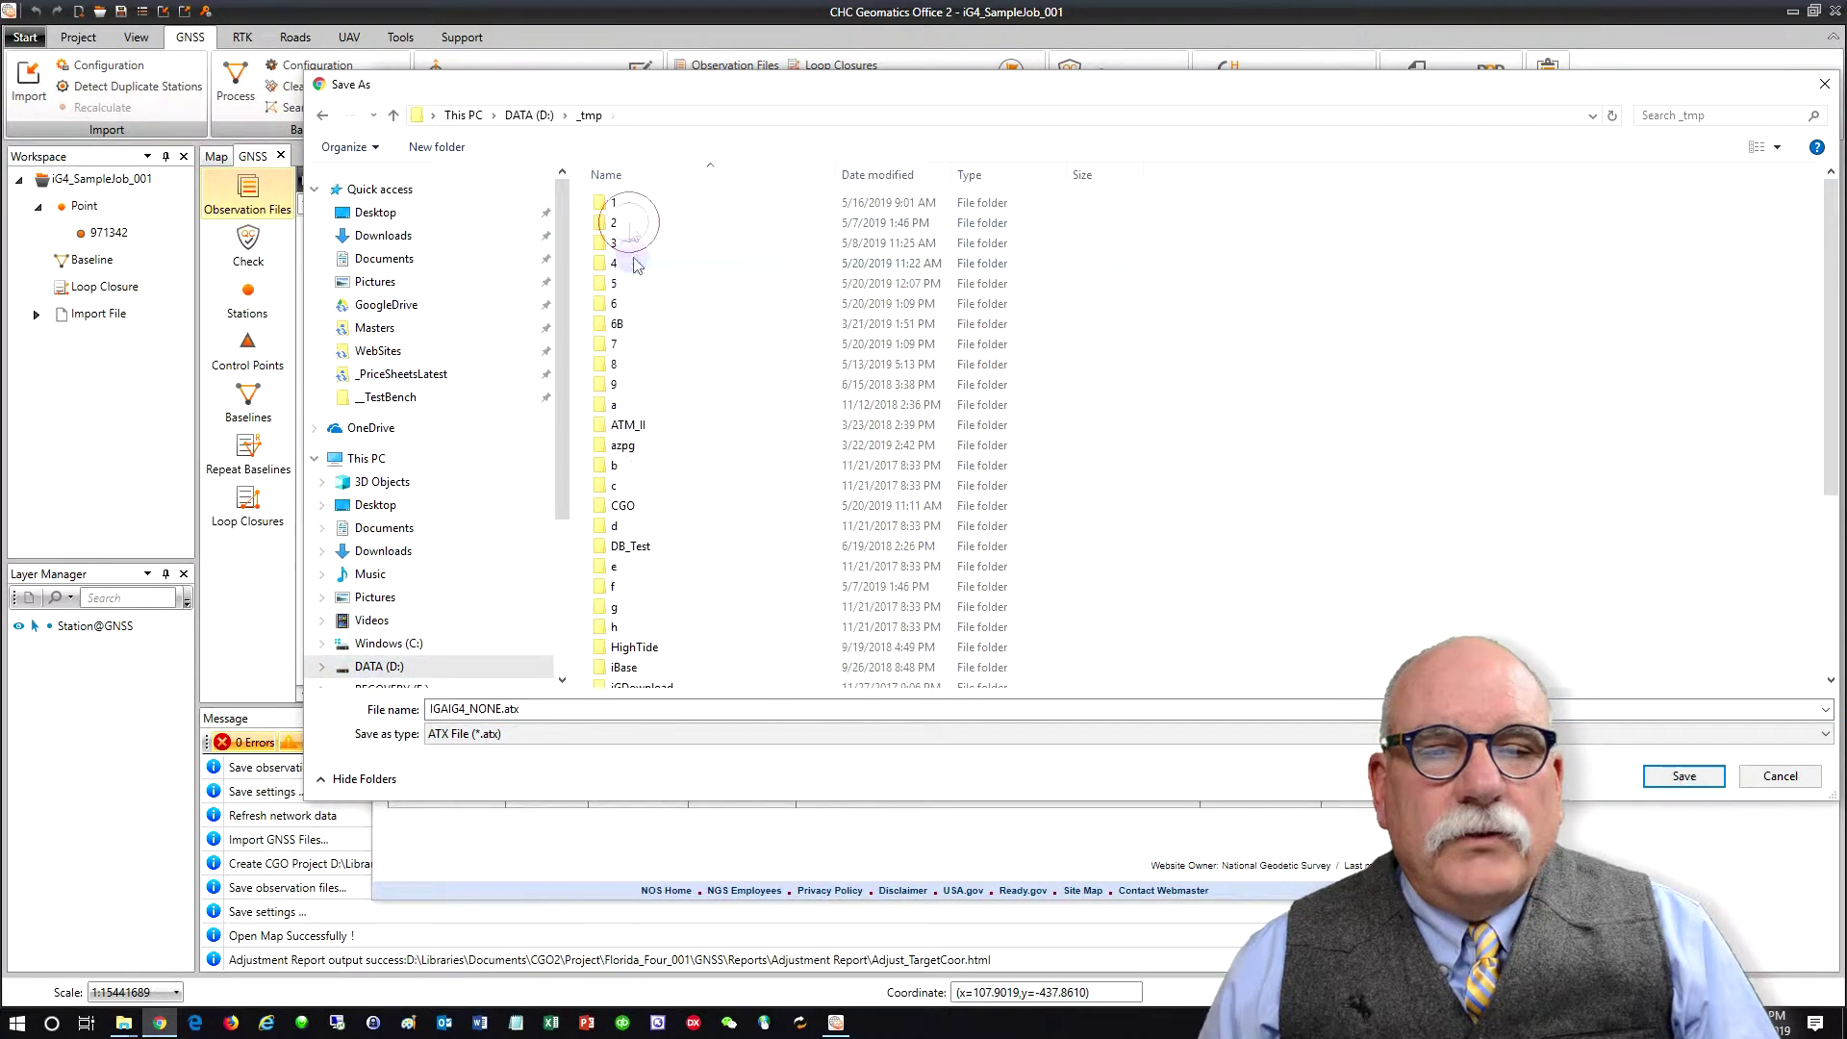
{"action": "double_click", "coordinate": [632, 344]}
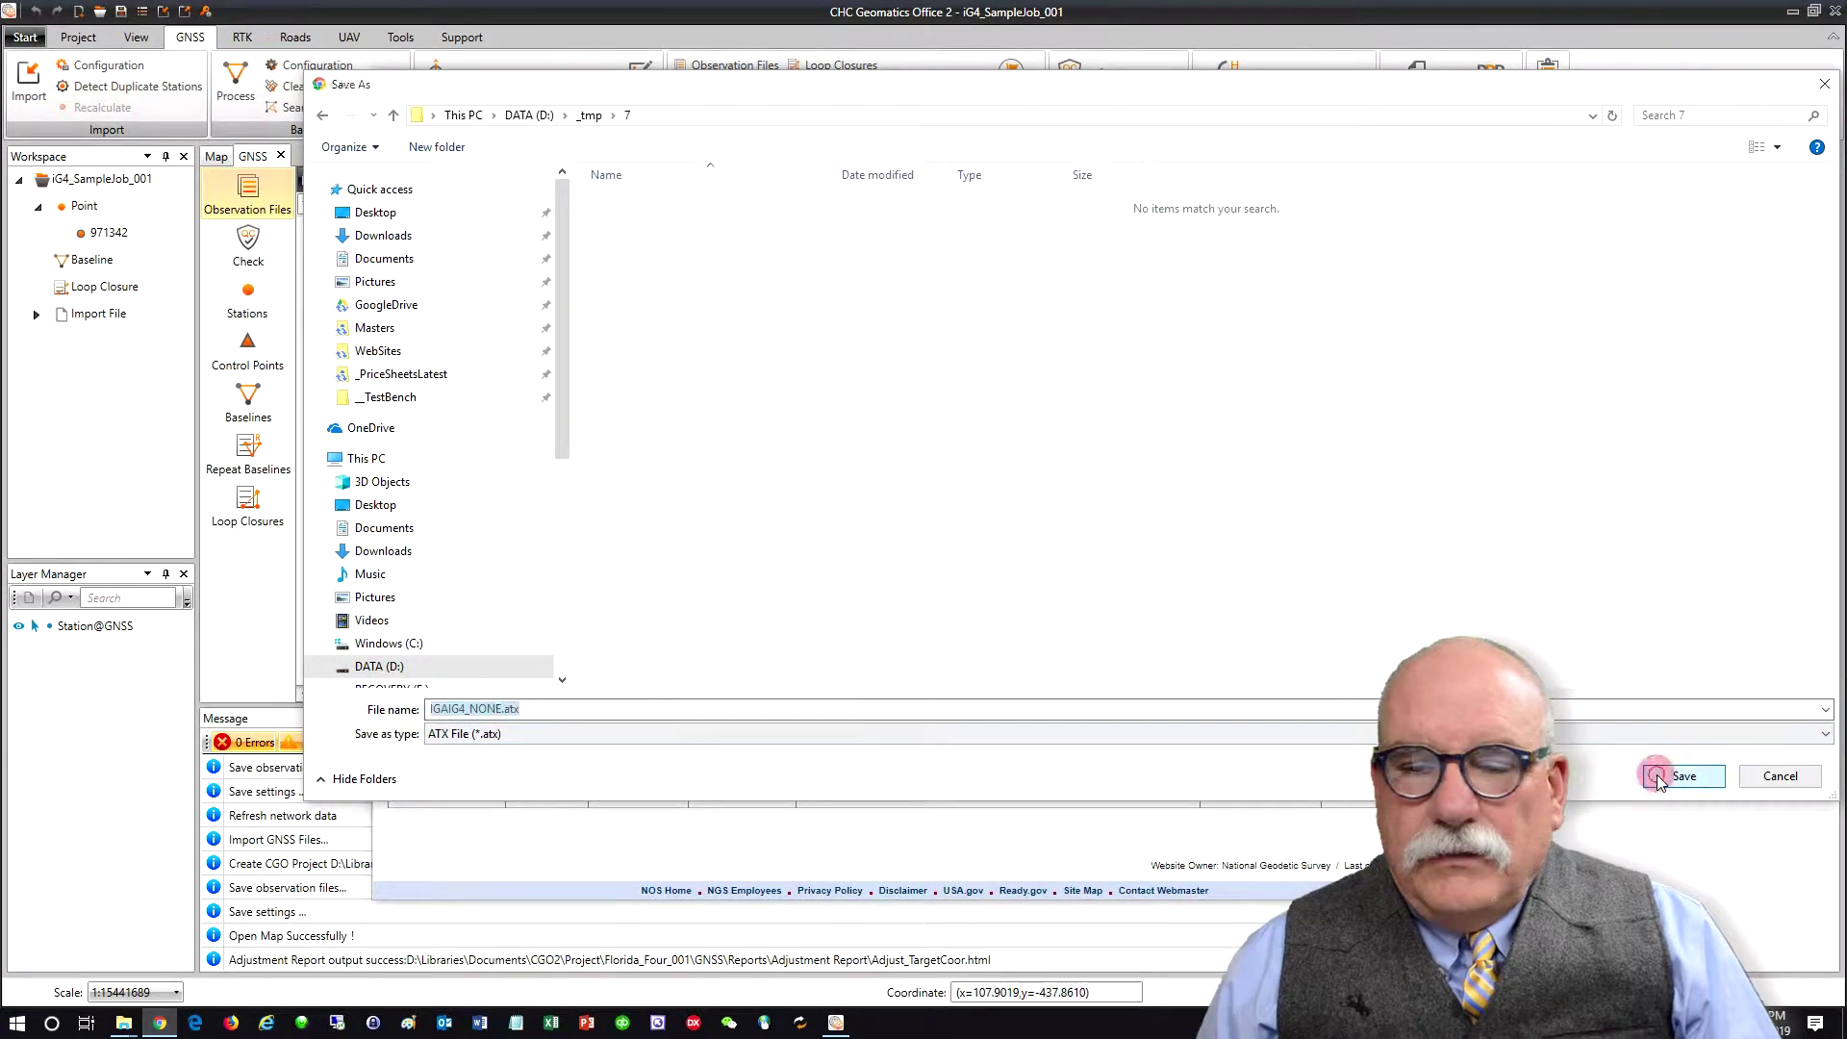
{"action": "left_click", "coordinate": [1650, 776]}
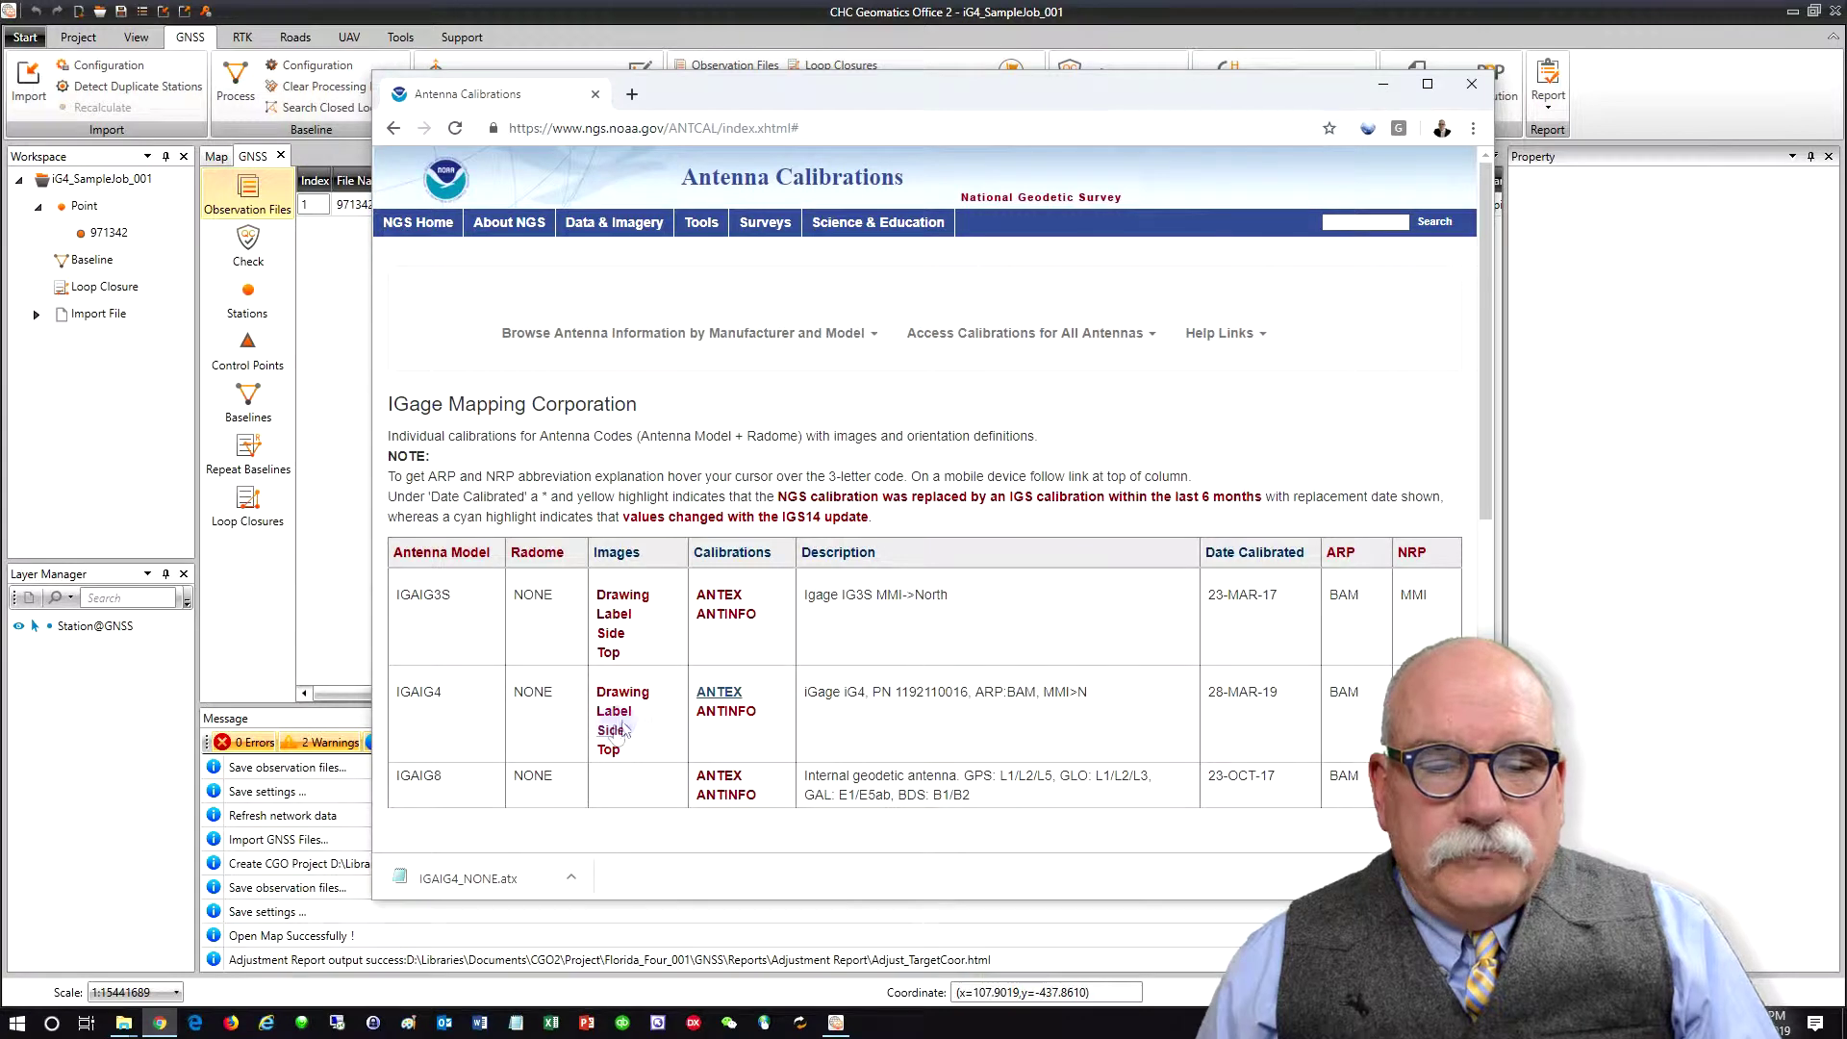
{"action": "left_click", "coordinate": [621, 692]}
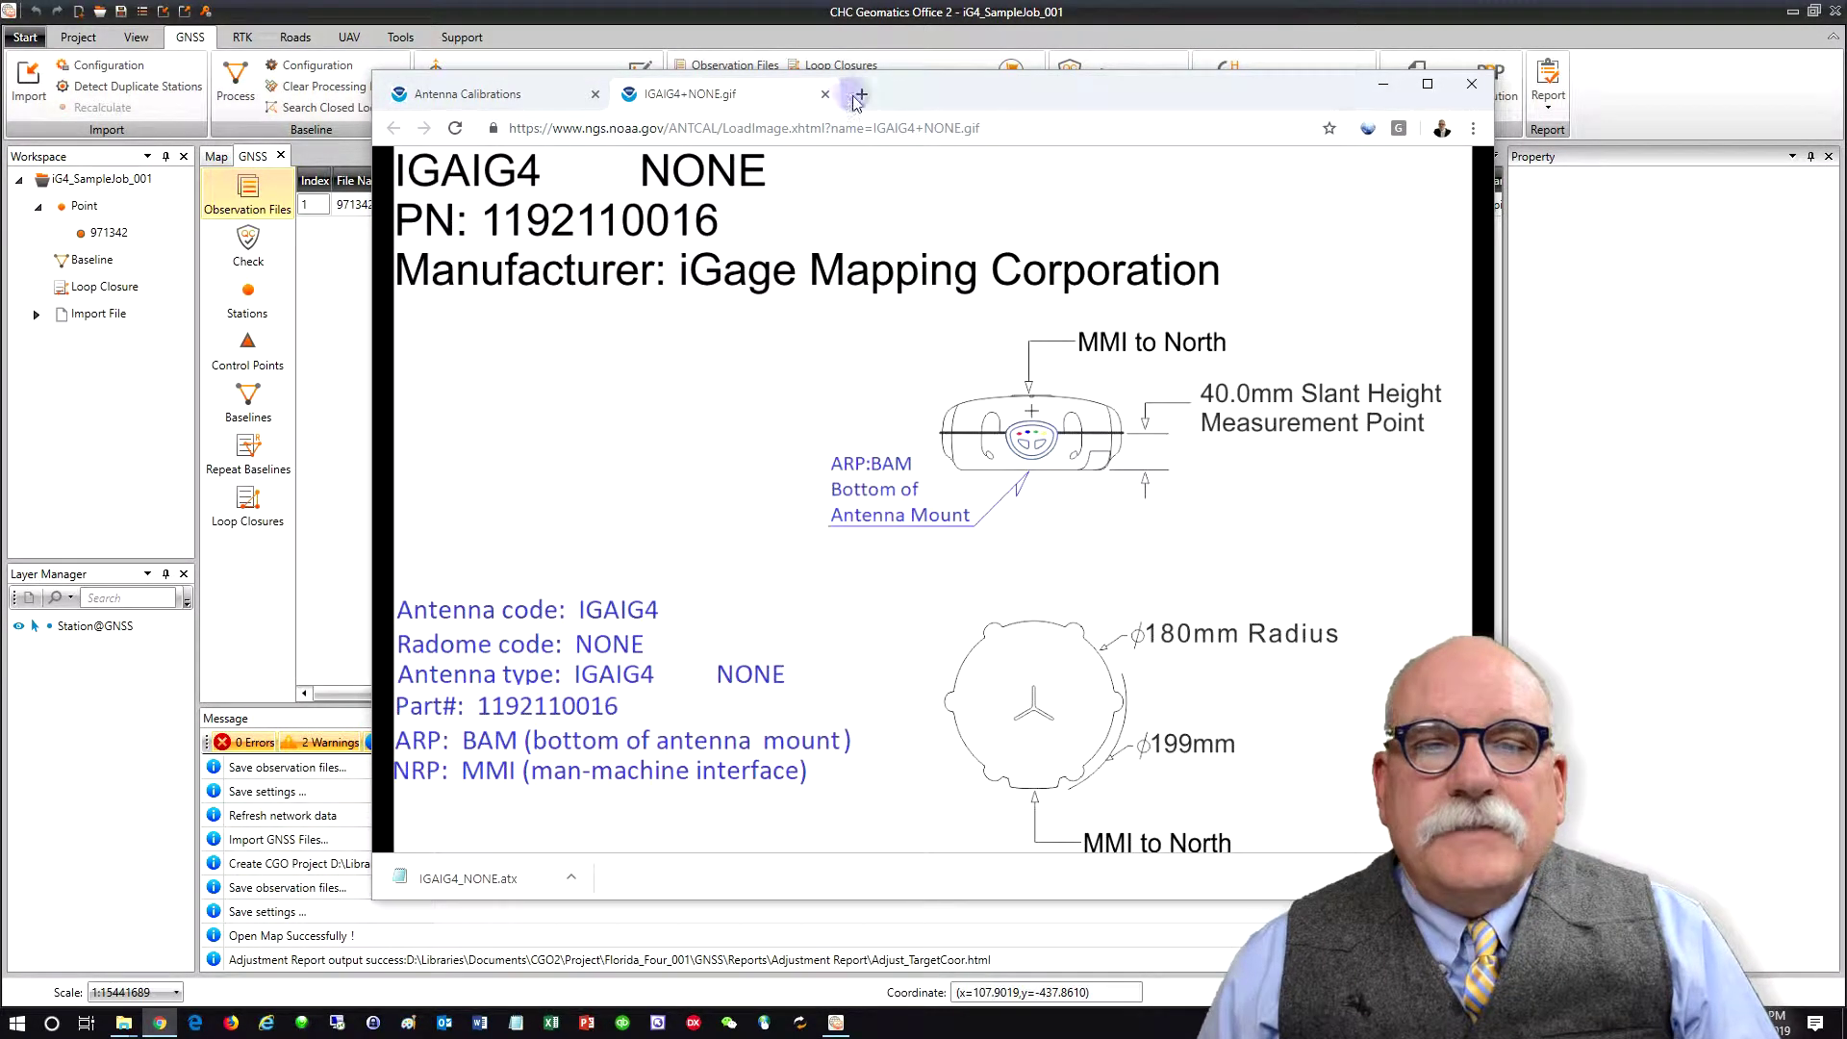
{"action": "left_click_drag", "start_coordinate": [846, 94], "coordinate": [1141, 128]}
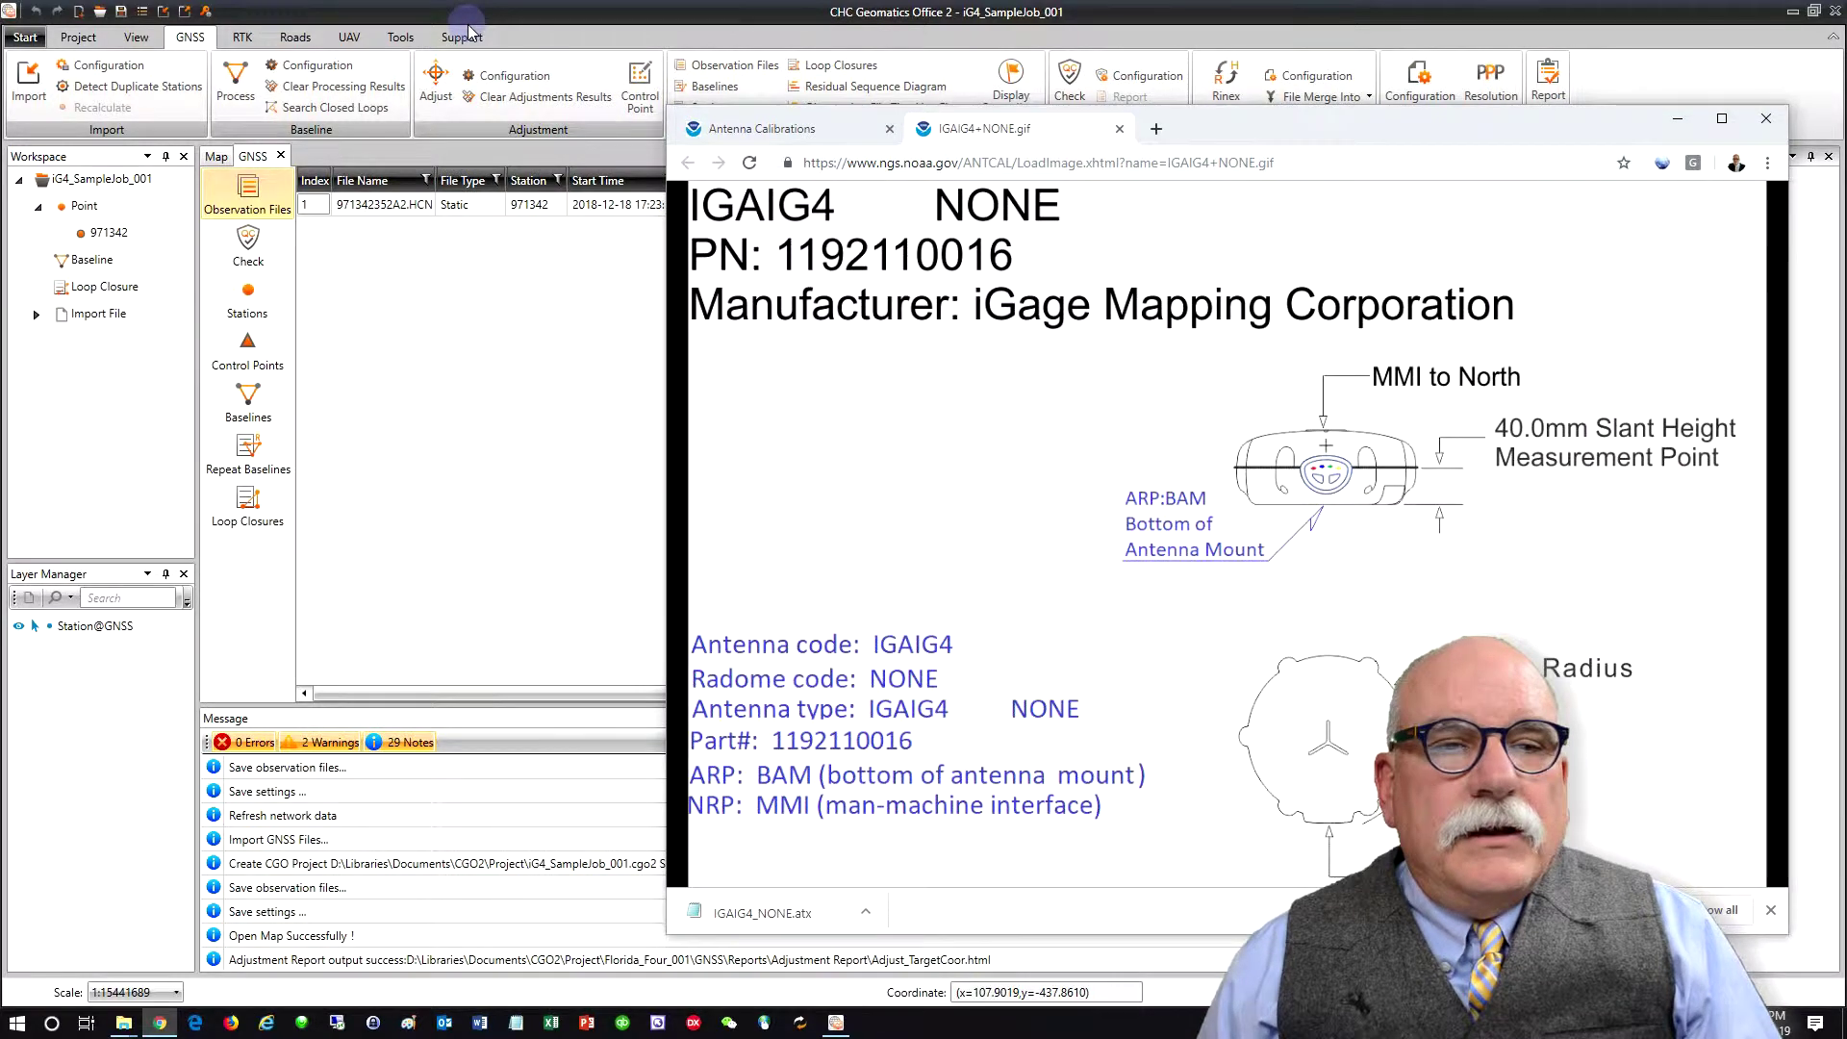
Step: Switch to CHC Geomatics Office 2, open the Antenna Manager, and start opening an antenna file with the ATX (*.atx) file type
{"action": "left_click", "coordinate": [403, 40]}
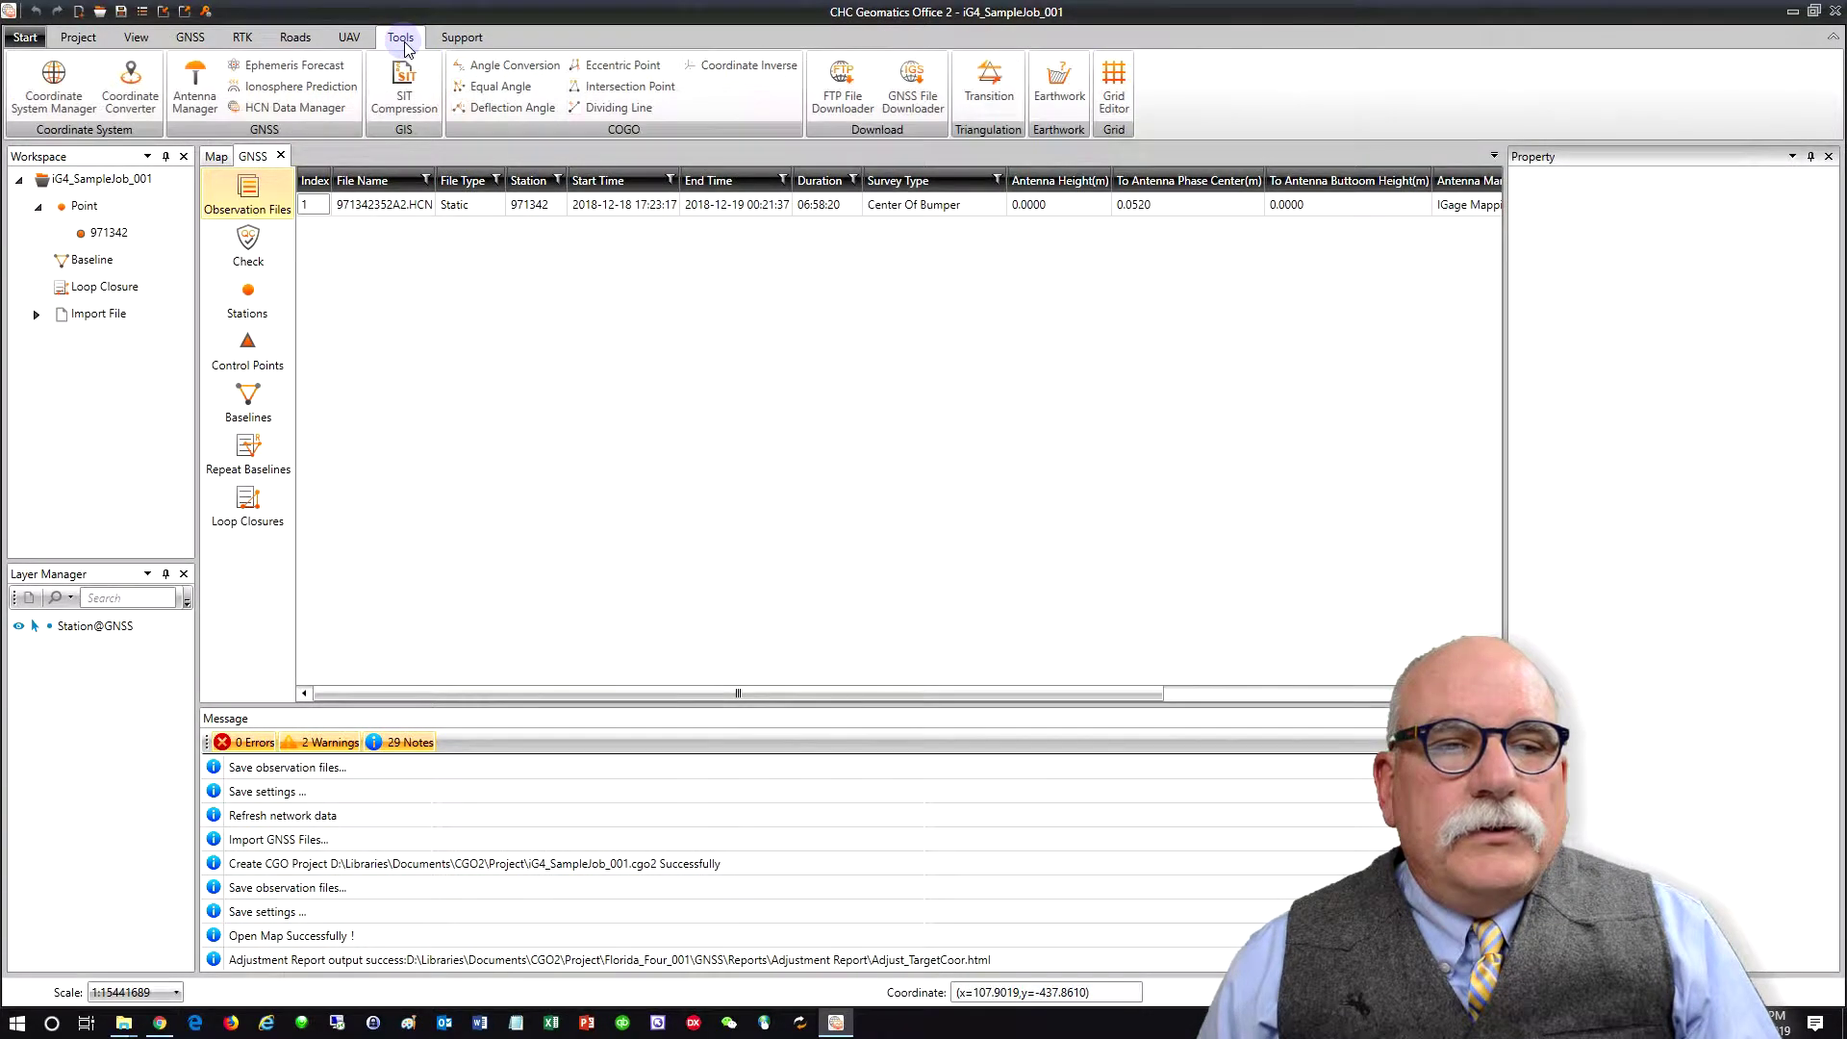
{"action": "left_click", "coordinate": [197, 96]}
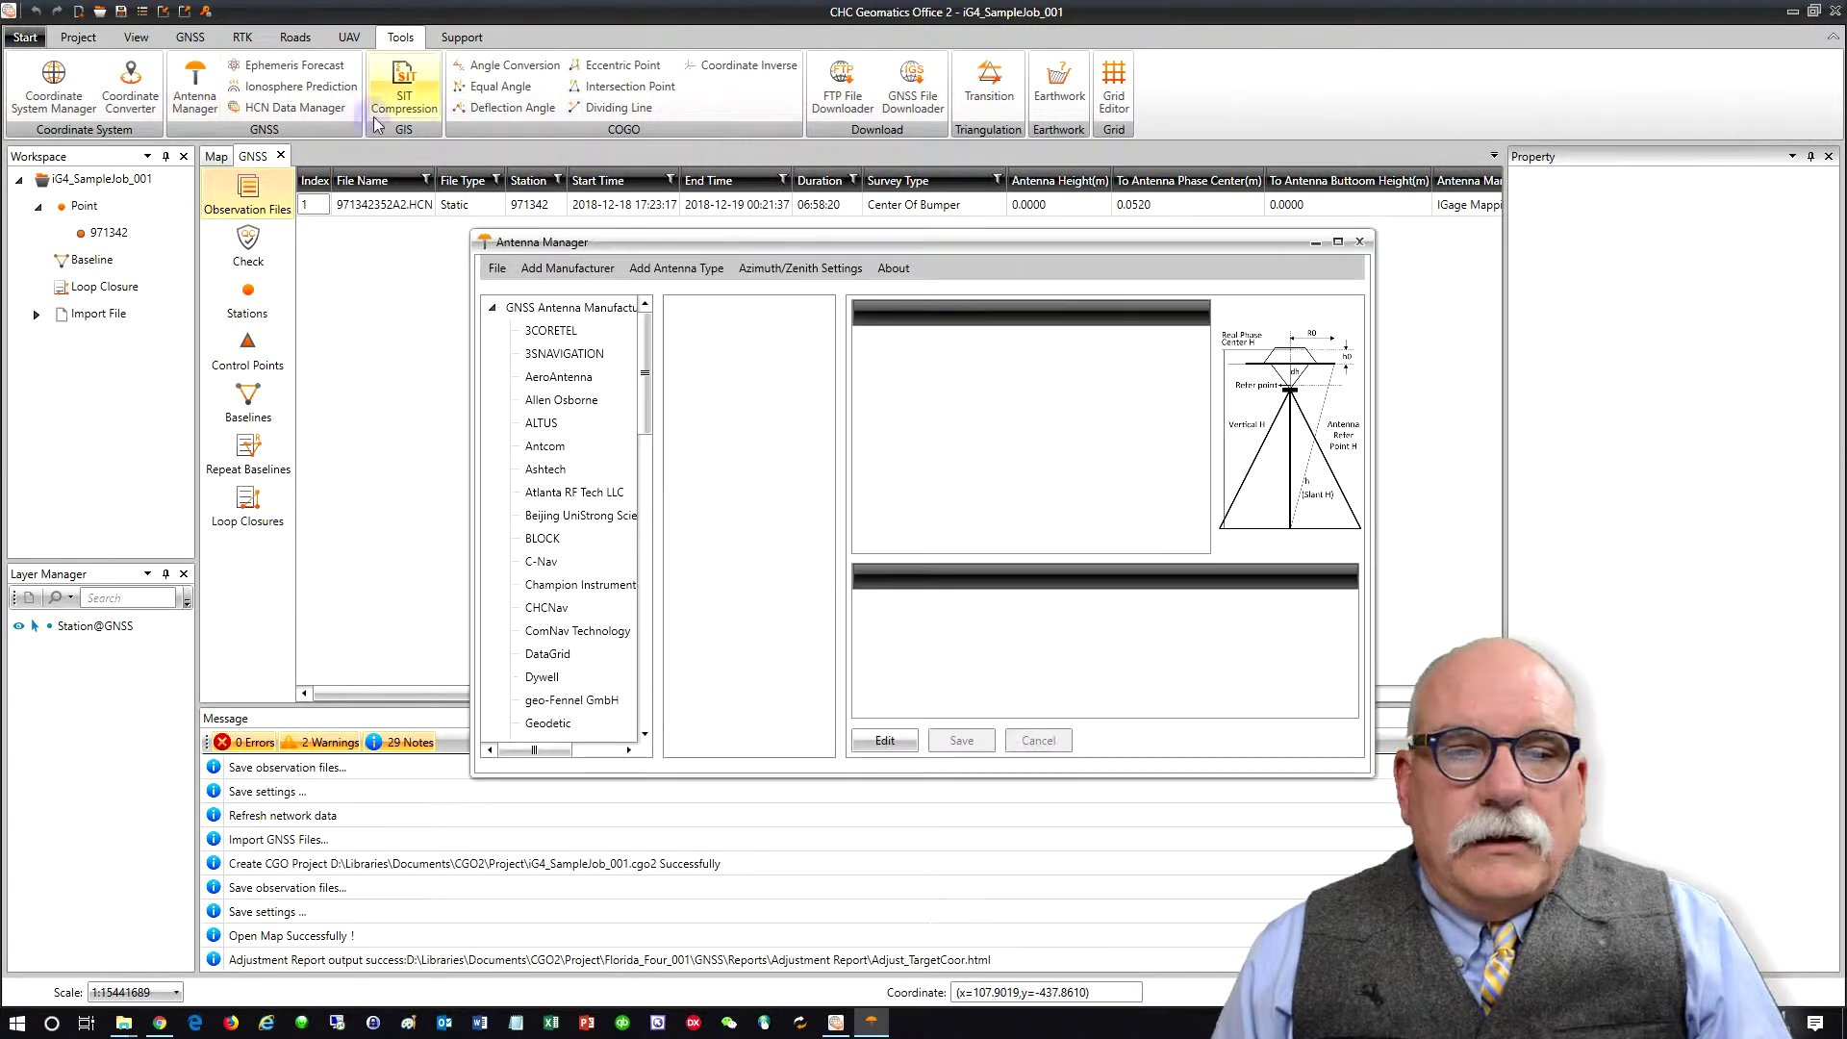
{"action": "left_click", "coordinate": [497, 269]}
{"action": "left_click", "coordinate": [491, 294]}
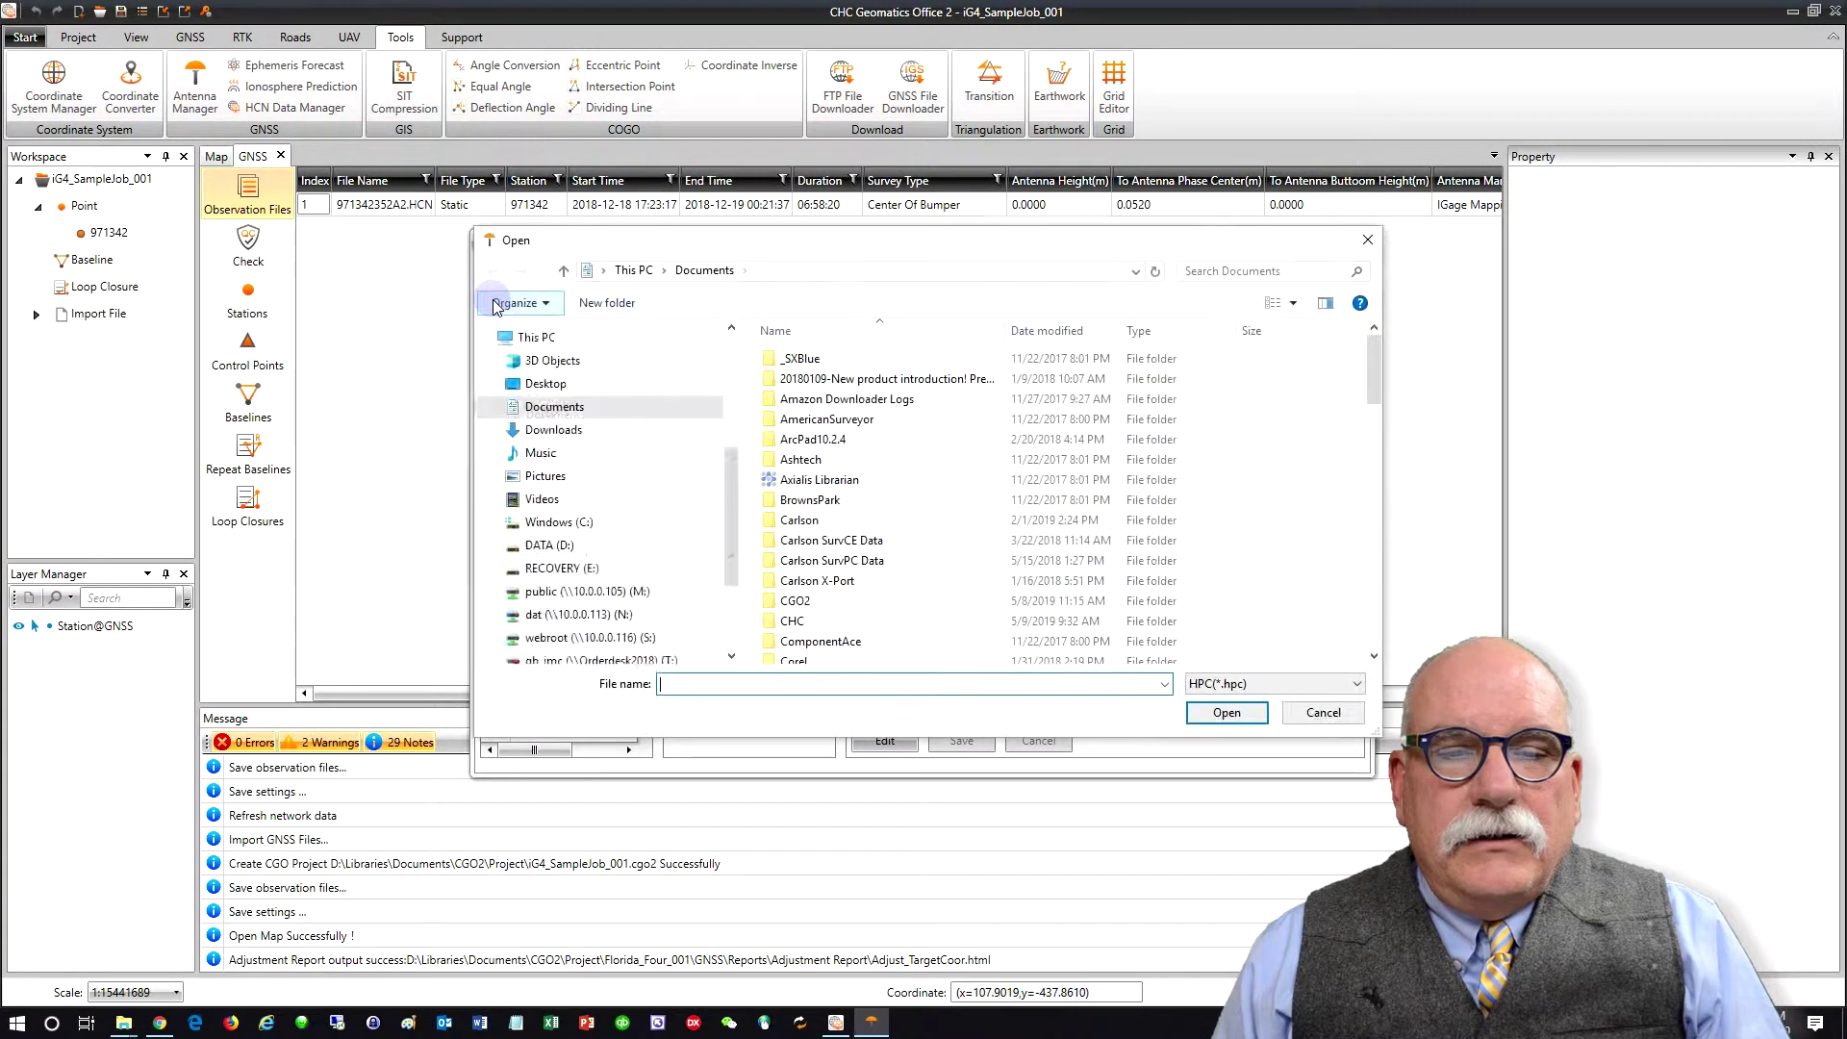
{"action": "left_click", "coordinate": [1270, 684]}
{"action": "left_click", "coordinate": [1260, 717]}
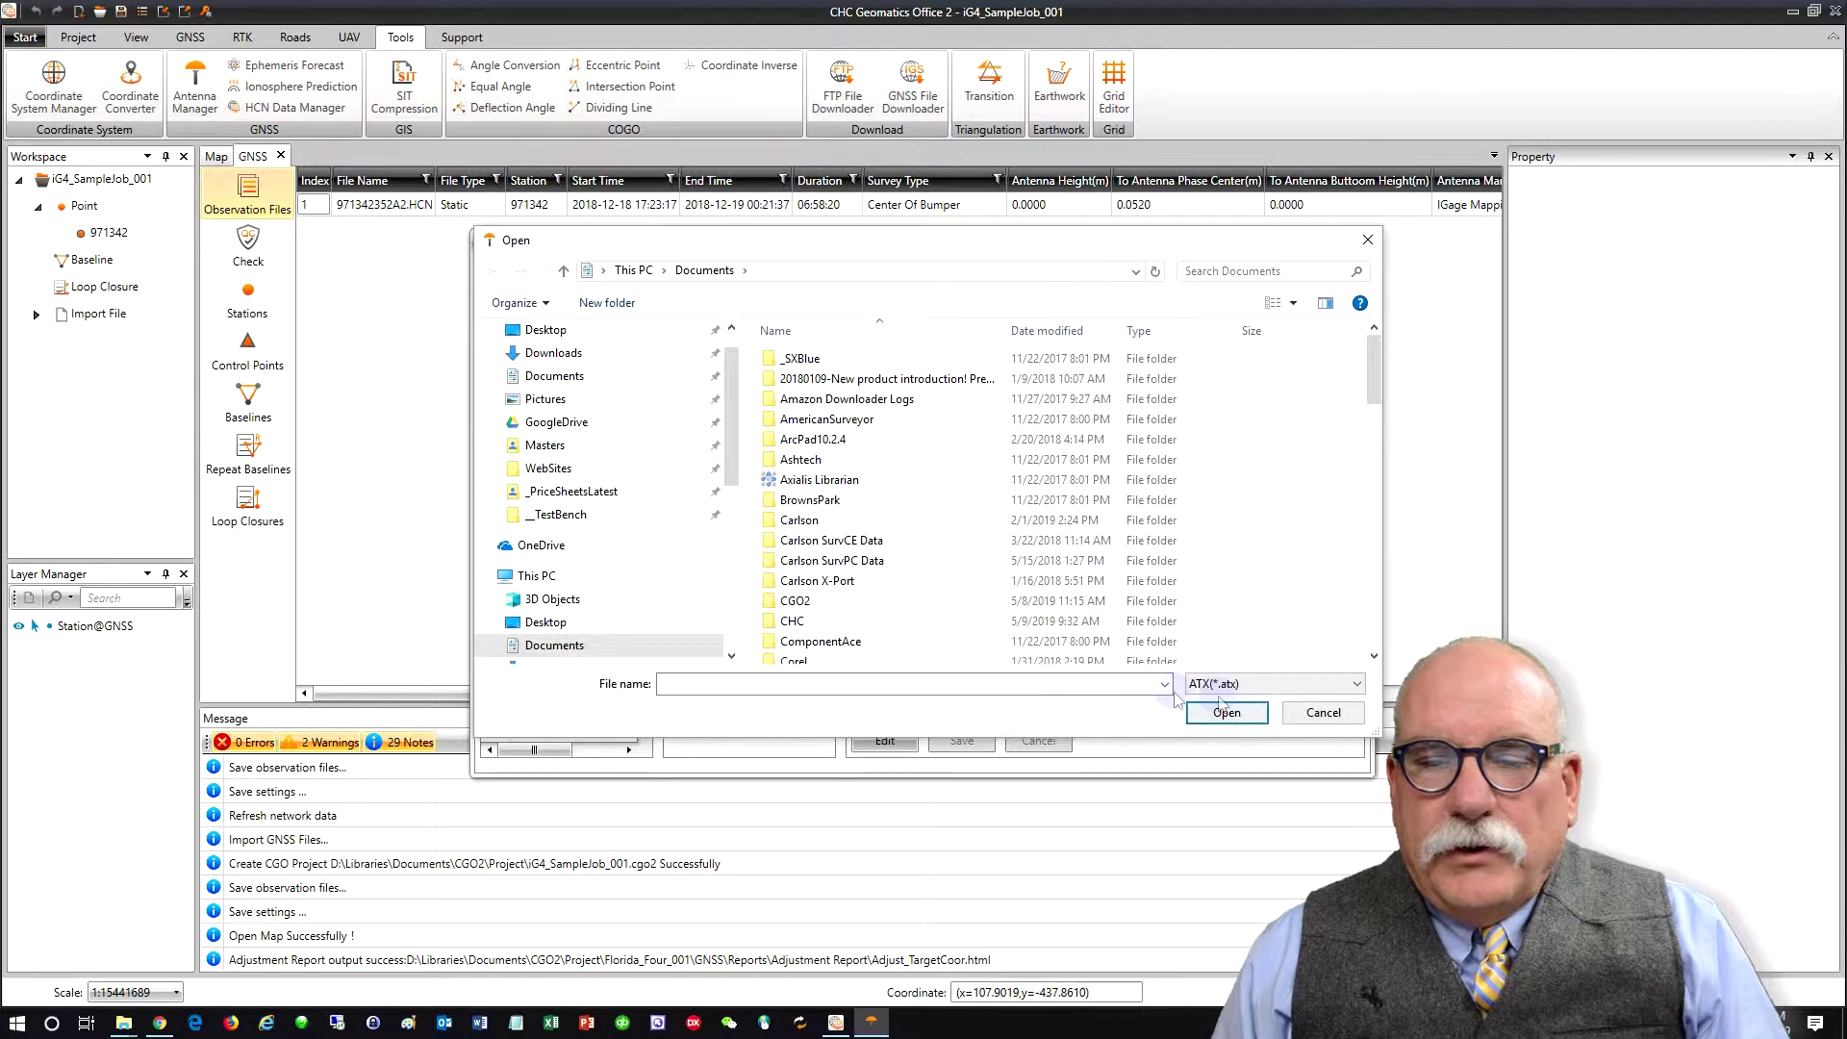
Step: Import IGAIG4_NONE.atx from D:\_tmp\7 into the Antenna Manager, agreeing to overwrite the existing antenna type
{"action": "scroll", "coordinate": [539, 534], "scroll_direction": "down", "scroll_amount": 2}
{"action": "scroll", "coordinate": [543, 531], "scroll_direction": "up", "scroll_amount": 1}
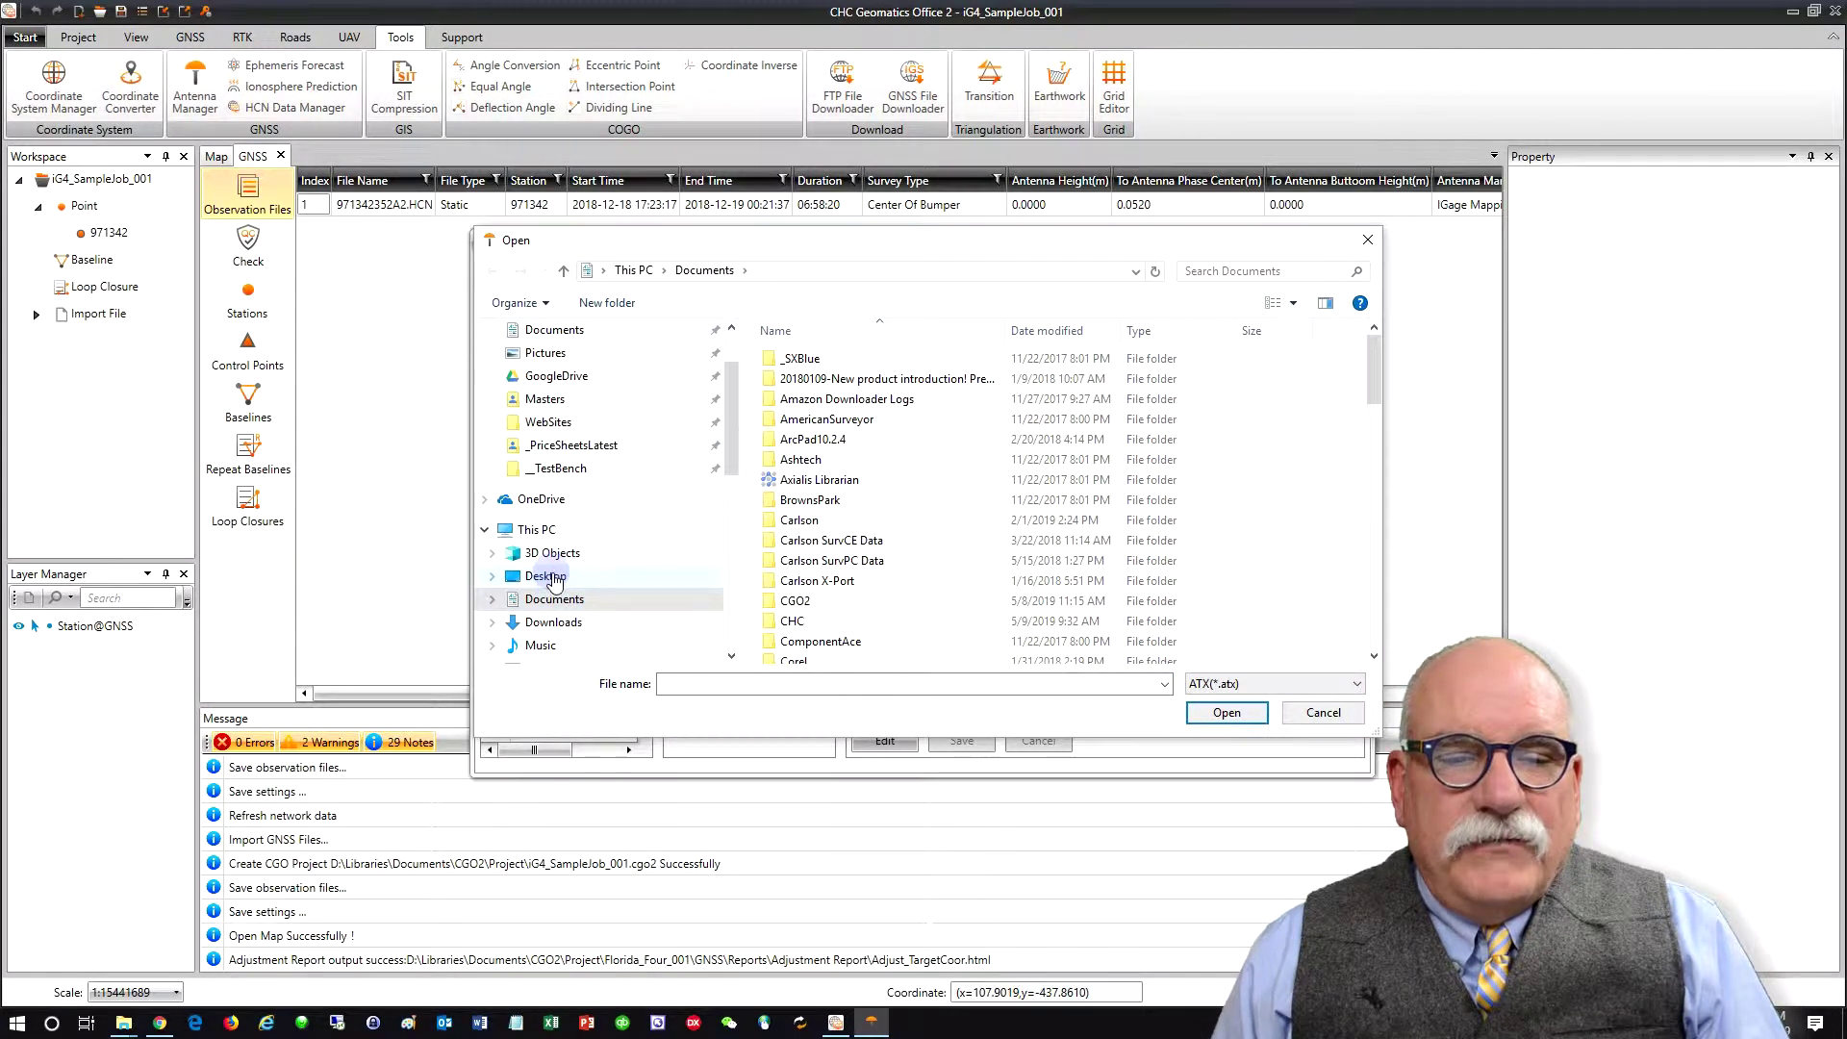
{"action": "scroll", "coordinate": [555, 582], "scroll_direction": "down", "scroll_amount": 3}
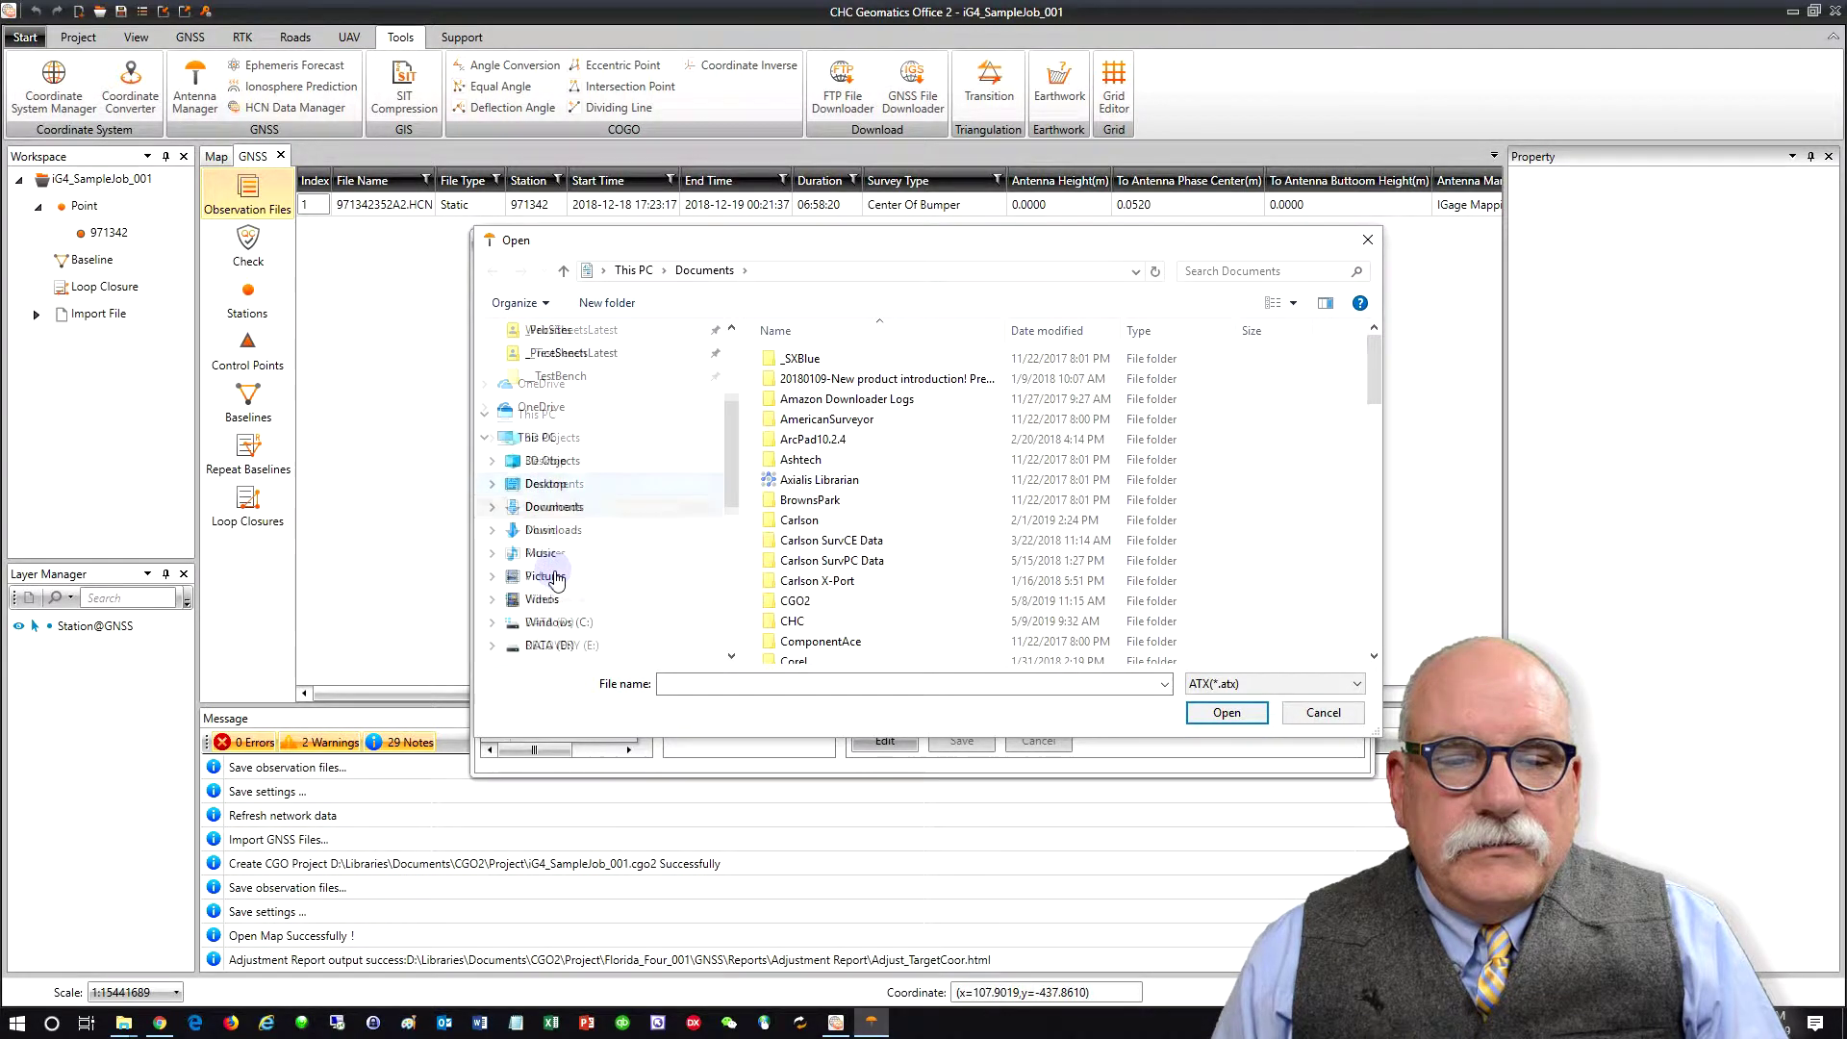
{"action": "left_click", "coordinate": [563, 623]}
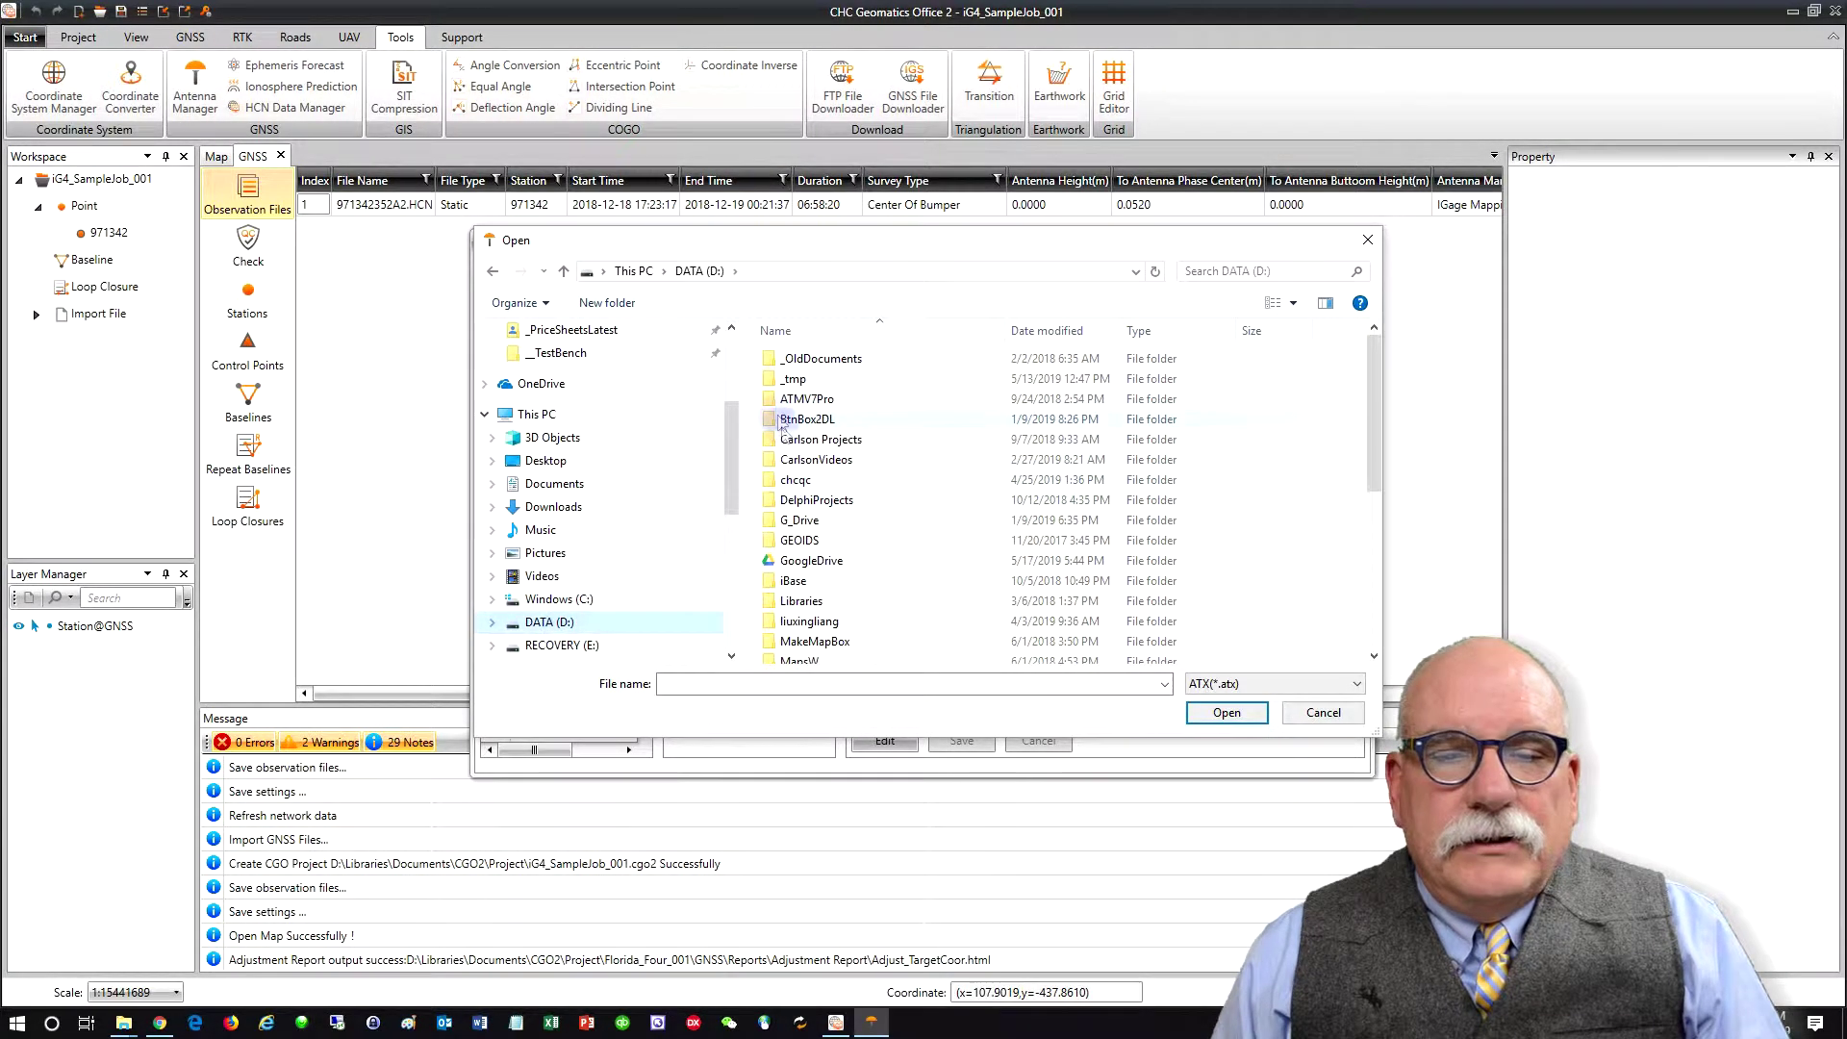
{"action": "double_click", "coordinate": [784, 379]}
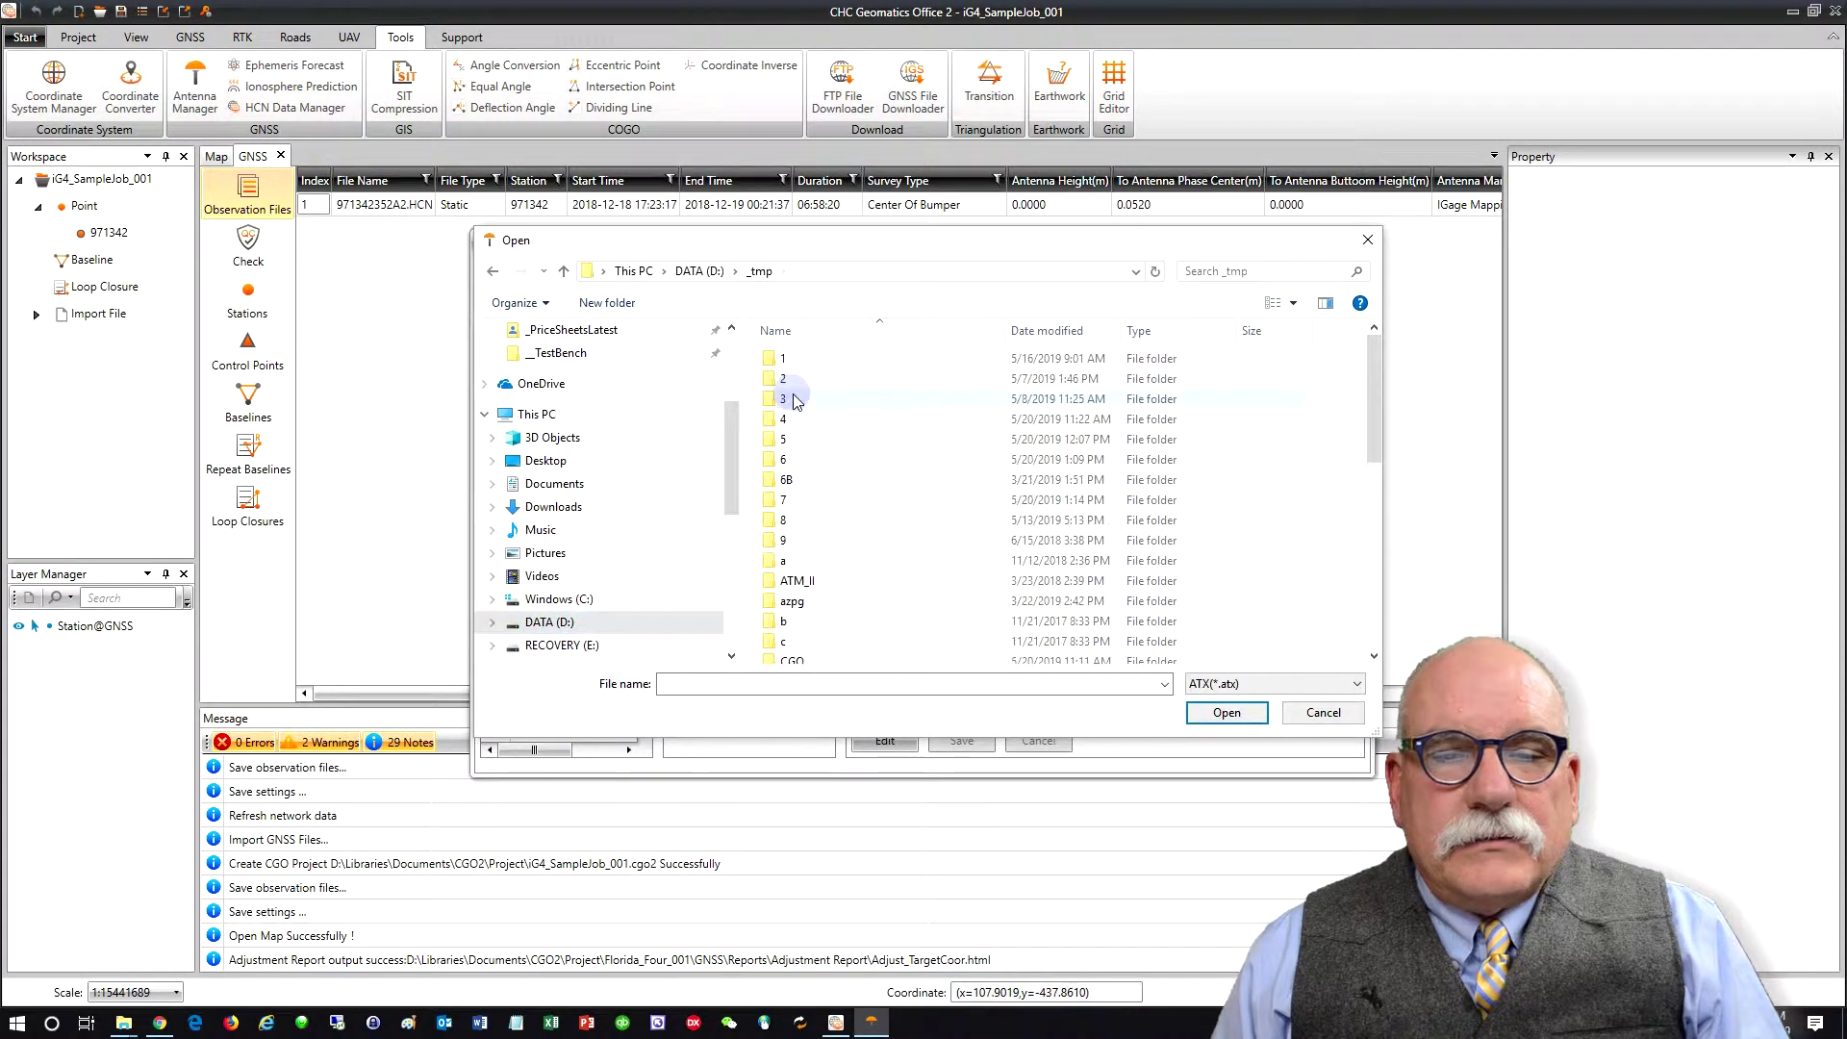
{"action": "double_click", "coordinate": [787, 500]}
{"action": "left_click", "coordinate": [843, 361]}
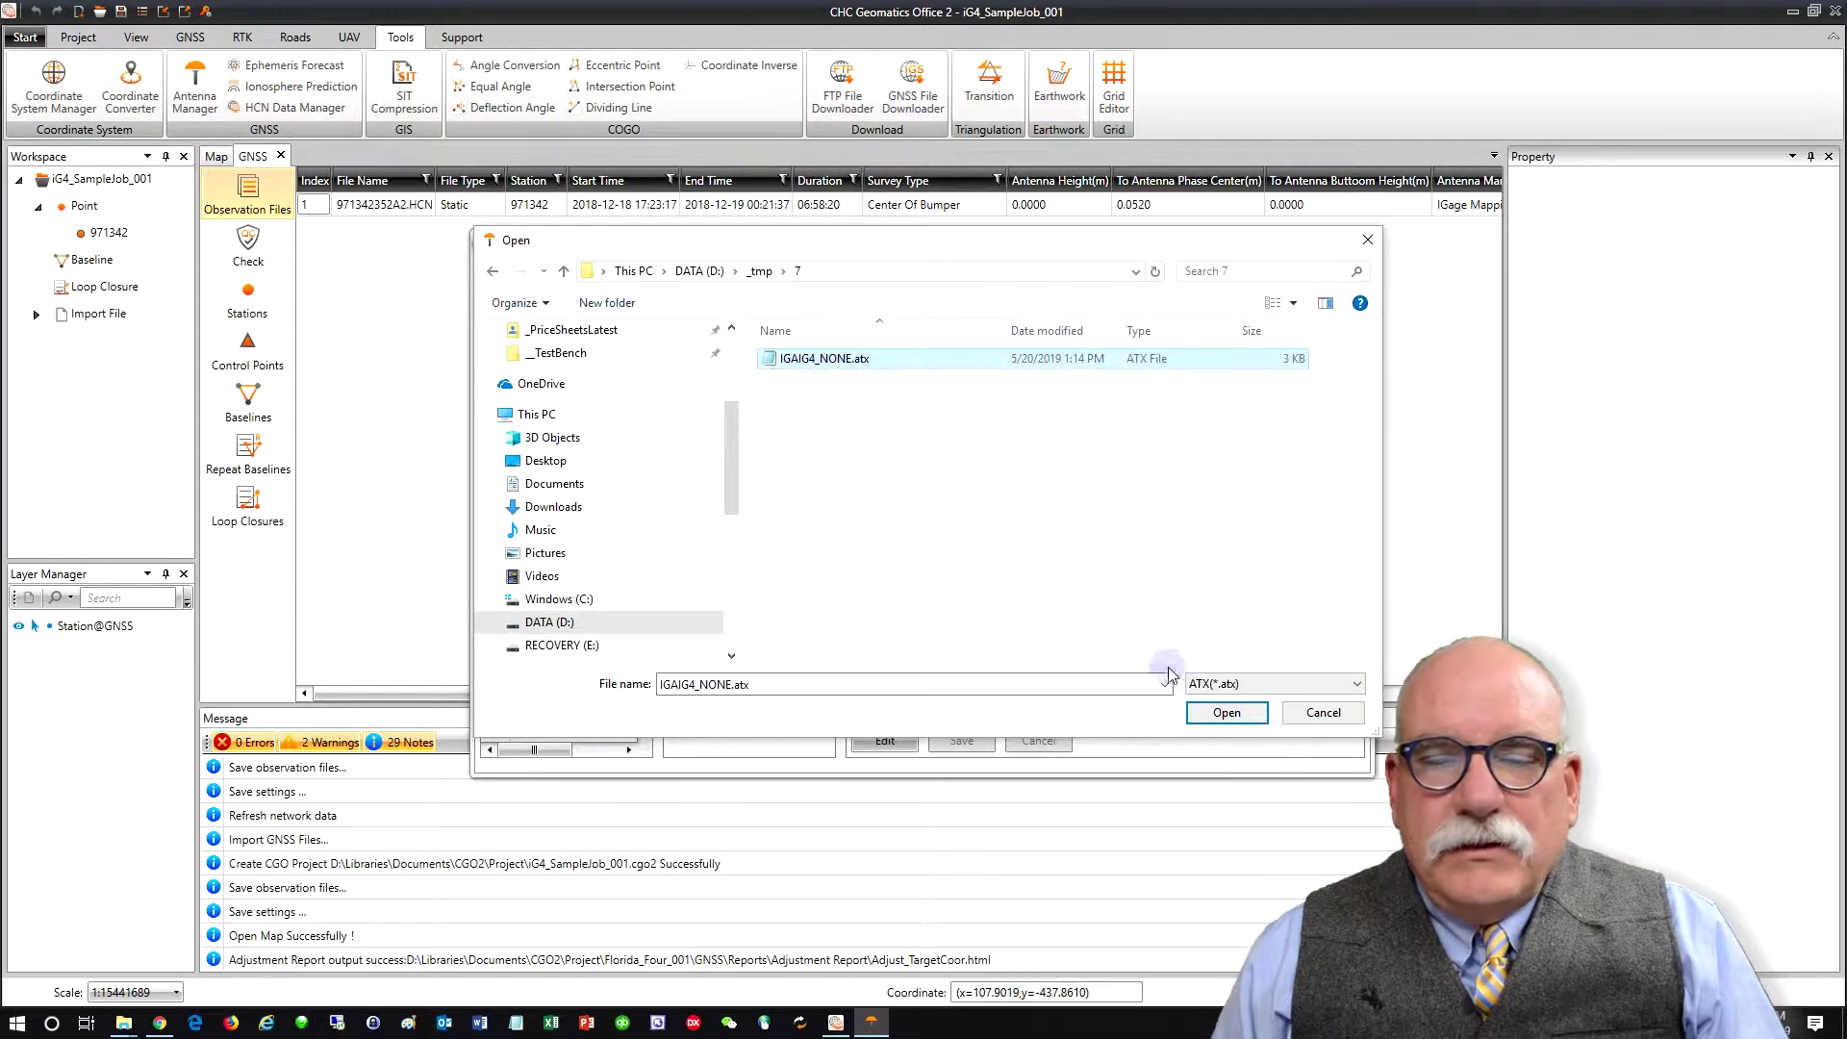
{"action": "left_click", "coordinate": [1225, 712]}
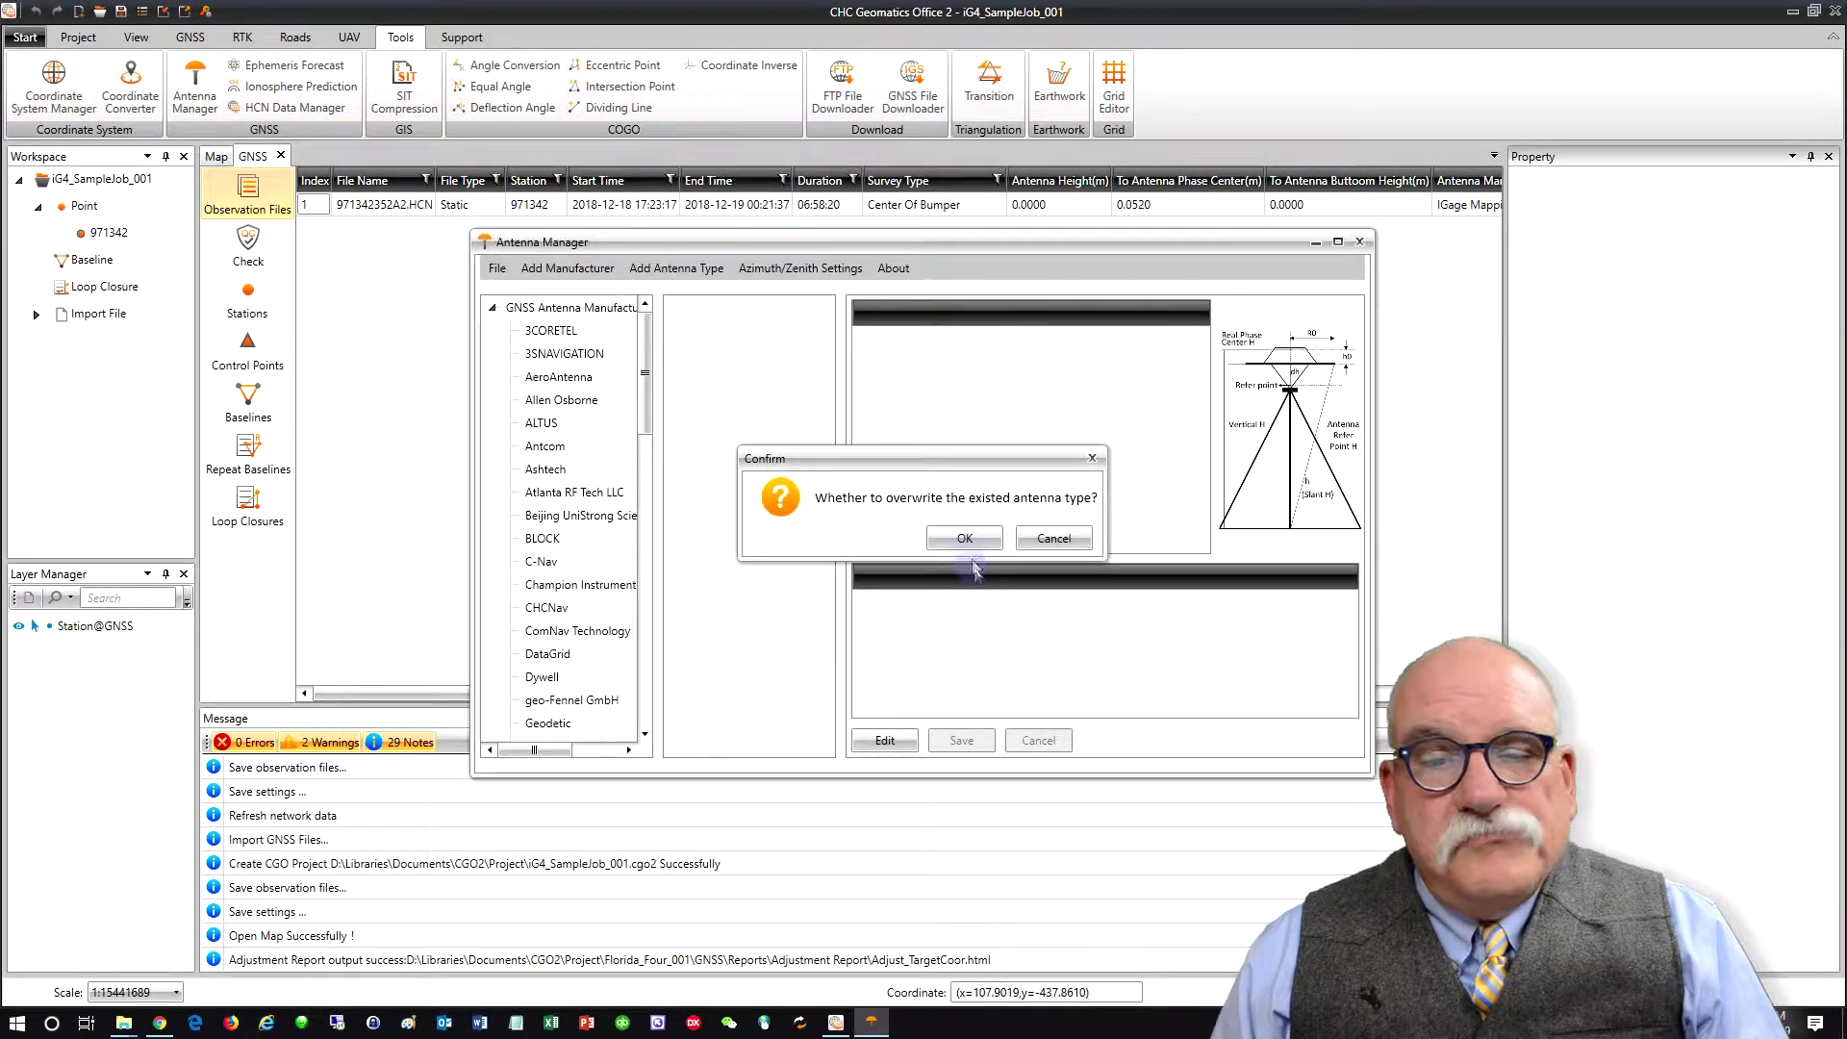
{"action": "left_click", "coordinate": [967, 541]}
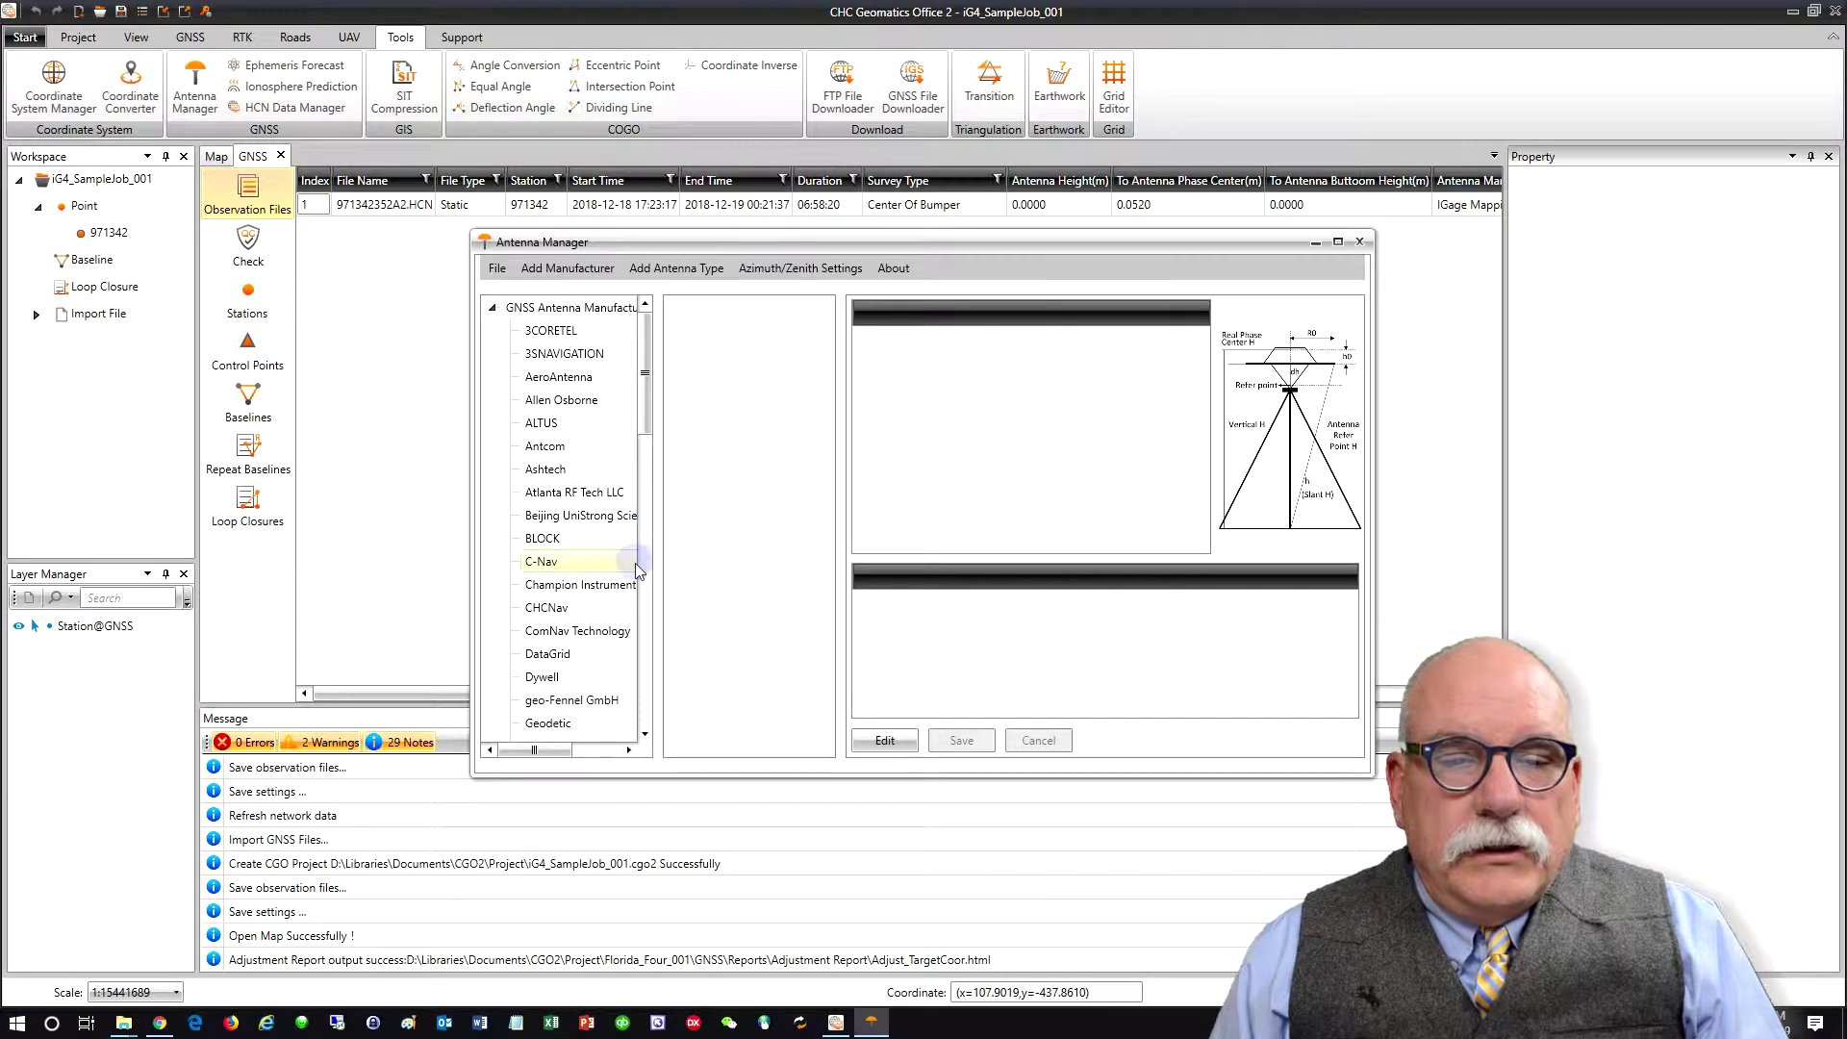
Step: Select the IGAIG4 NONE antenna under IGage Mapping Corporation, enlarge the Antenna Manager, and examine the antenna's dimensions and phase center offsets
{"action": "scroll", "coordinate": [635, 571], "scroll_direction": "down", "scroll_amount": 4}
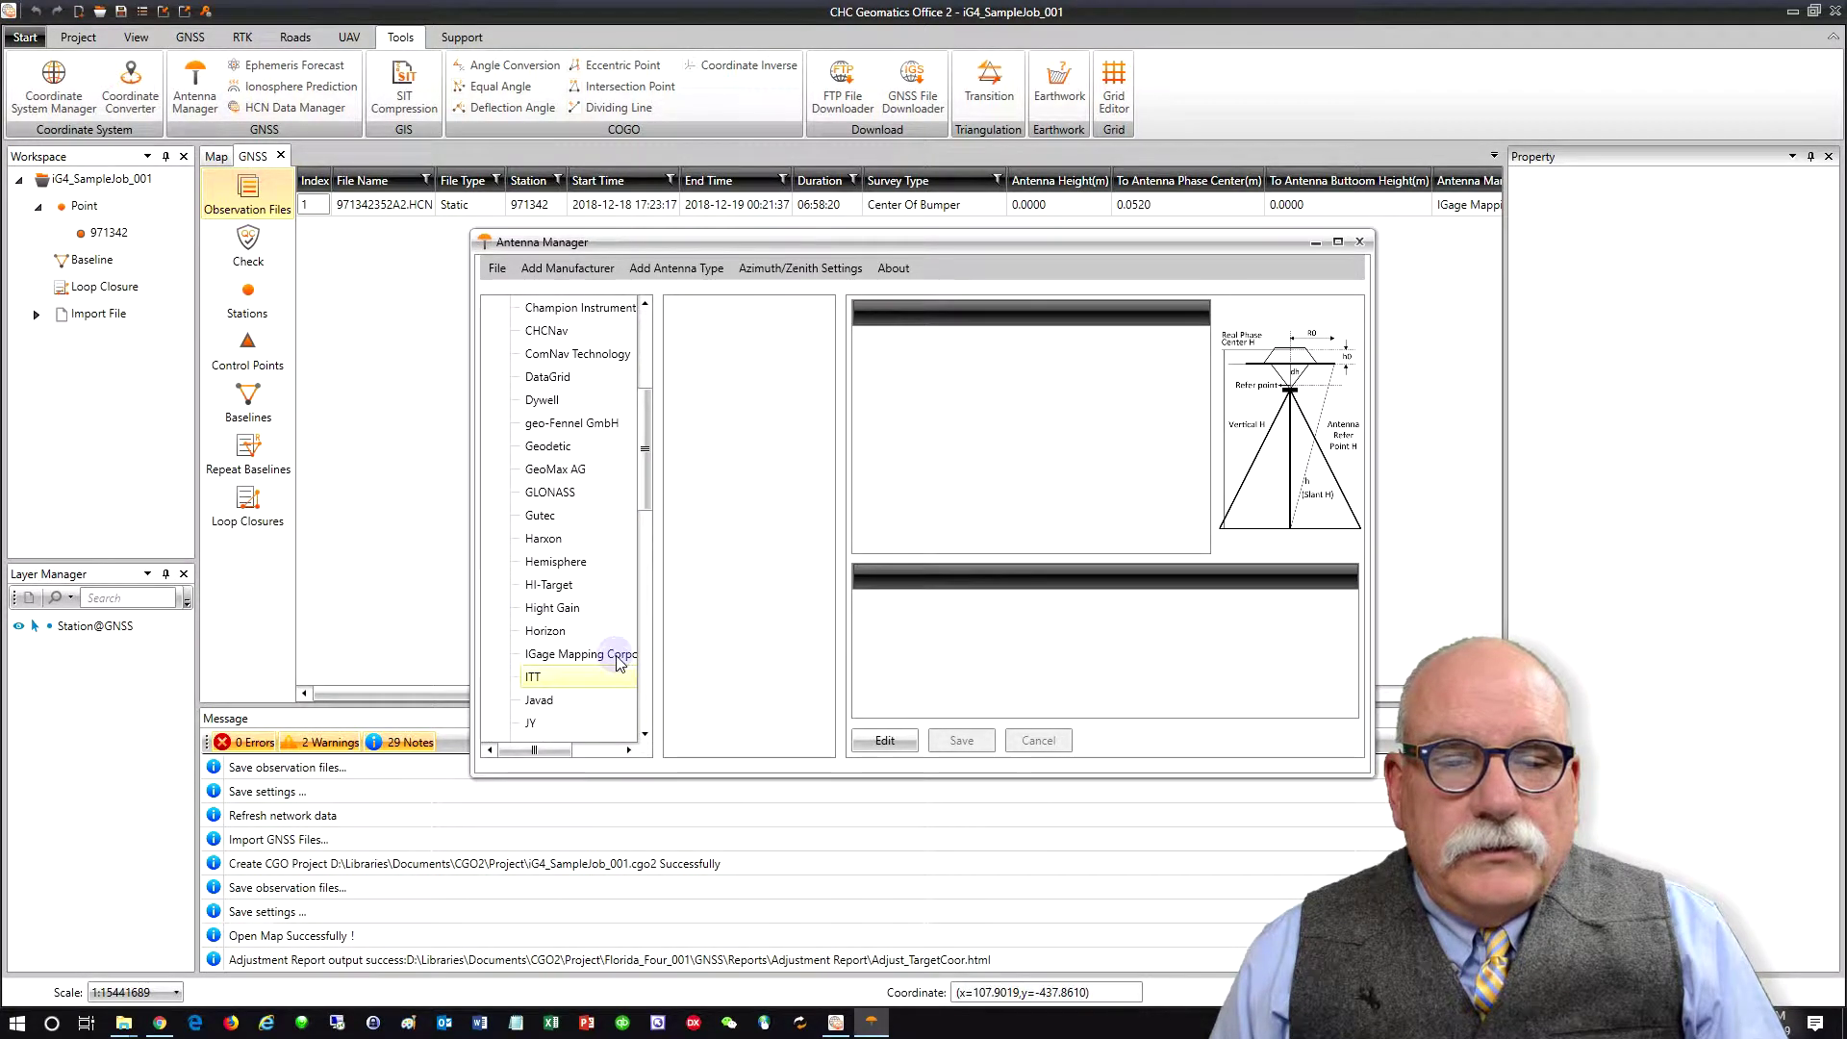
{"action": "left_click", "coordinate": [618, 655]}
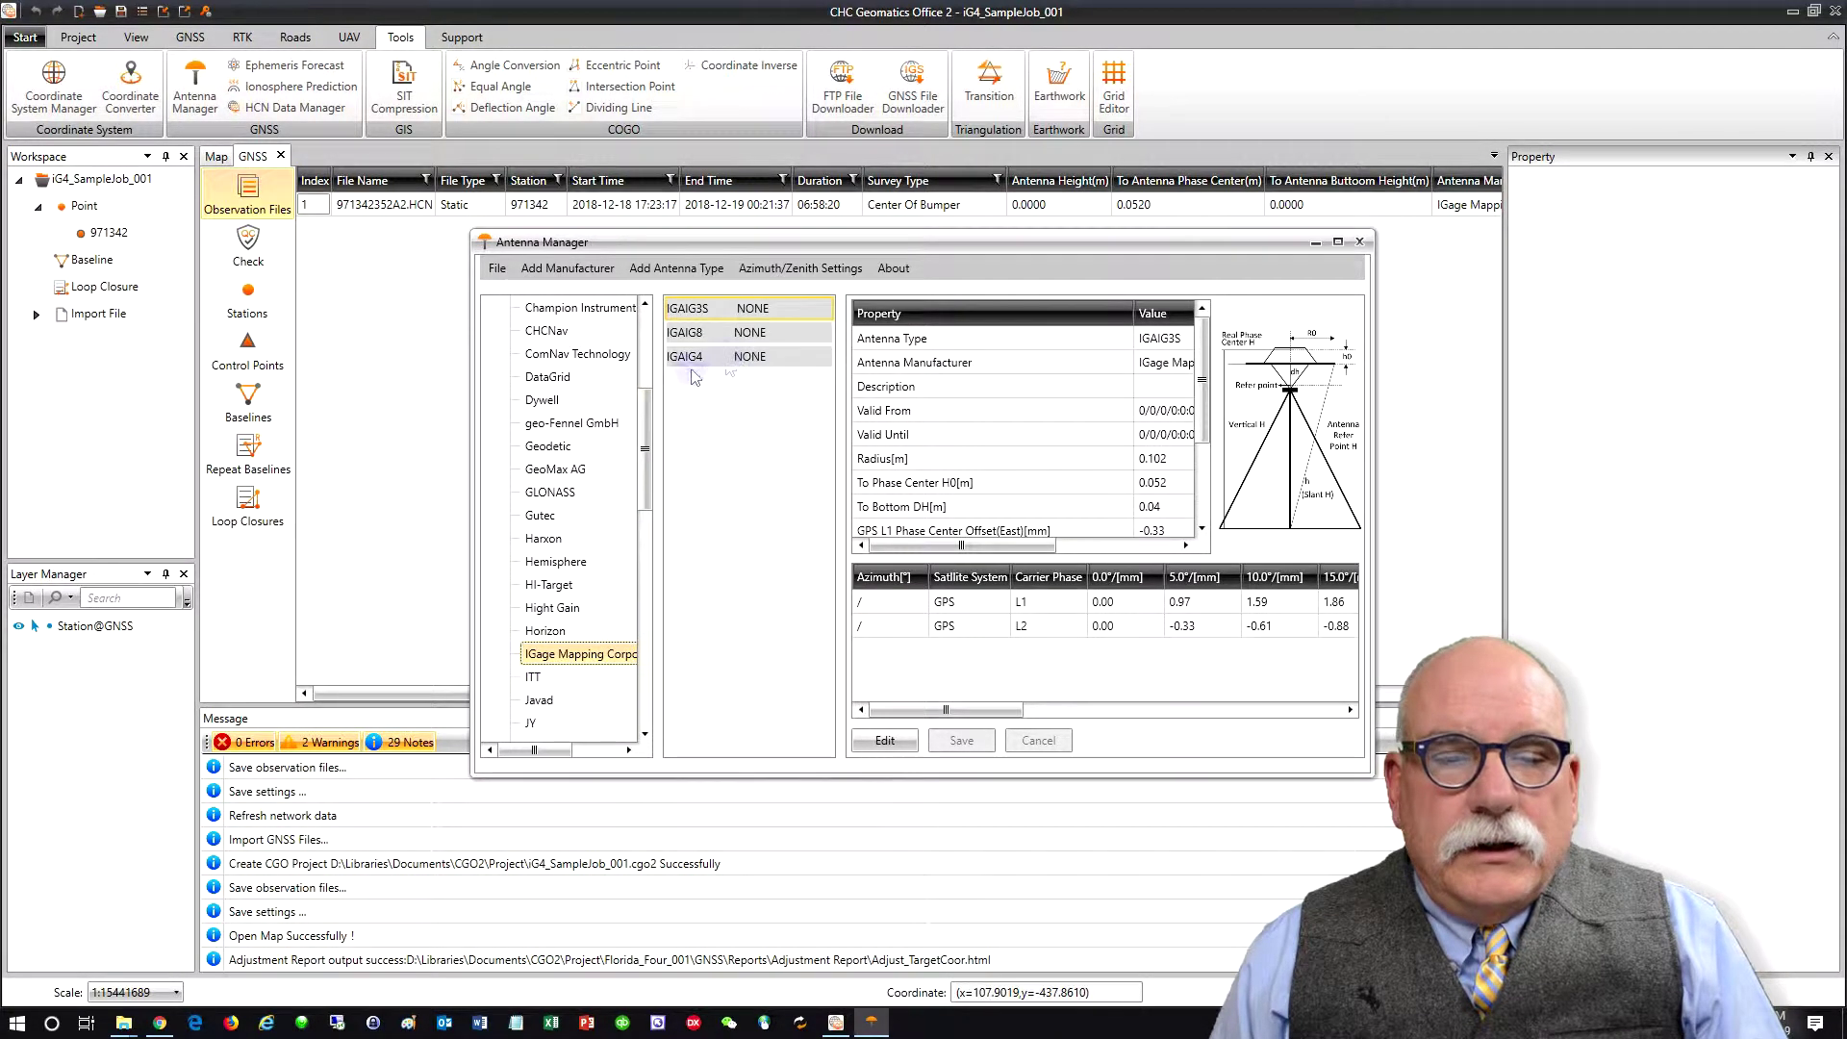
{"action": "left_click", "coordinate": [697, 358]}
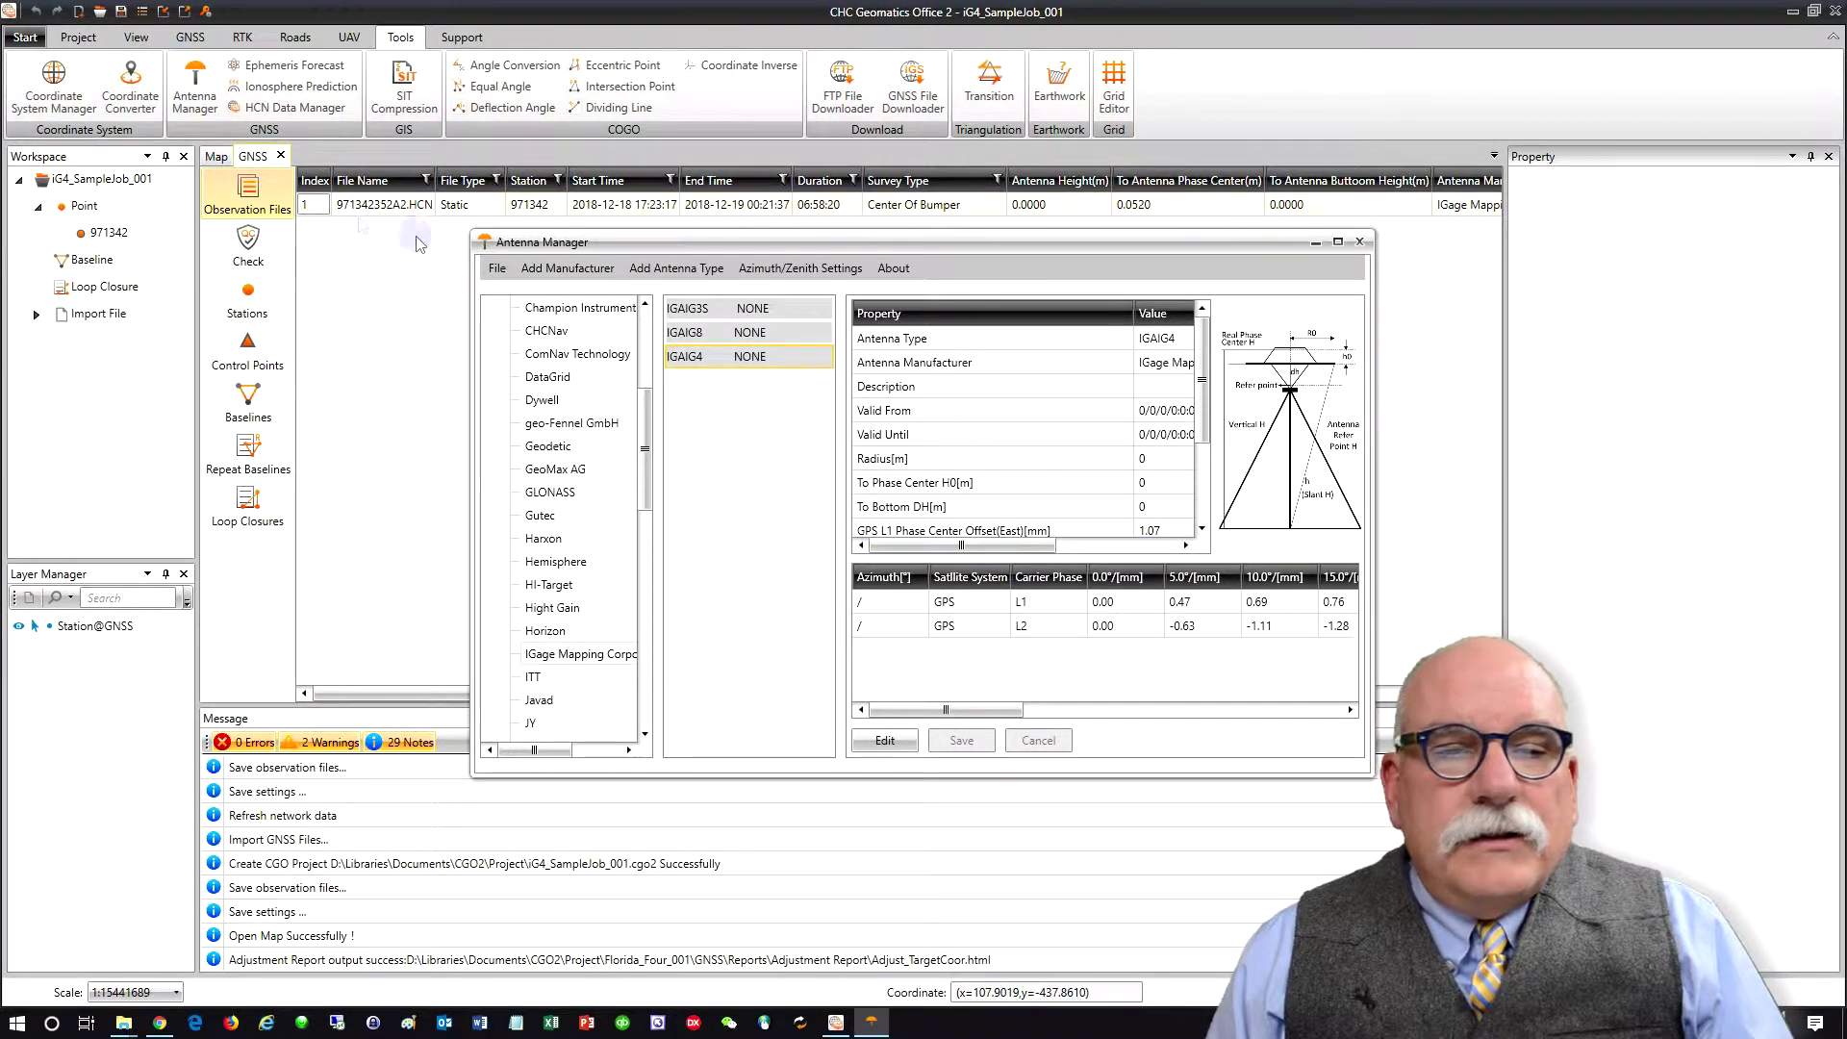
{"action": "left_click_drag", "start_coordinate": [468, 228], "coordinate": [135, 145]}
{"action": "scroll", "coordinate": [1145, 437], "scroll_direction": "down", "scroll_amount": 1}
{"action": "left_click_drag", "start_coordinate": [1144, 438], "coordinate": [1145, 425]}
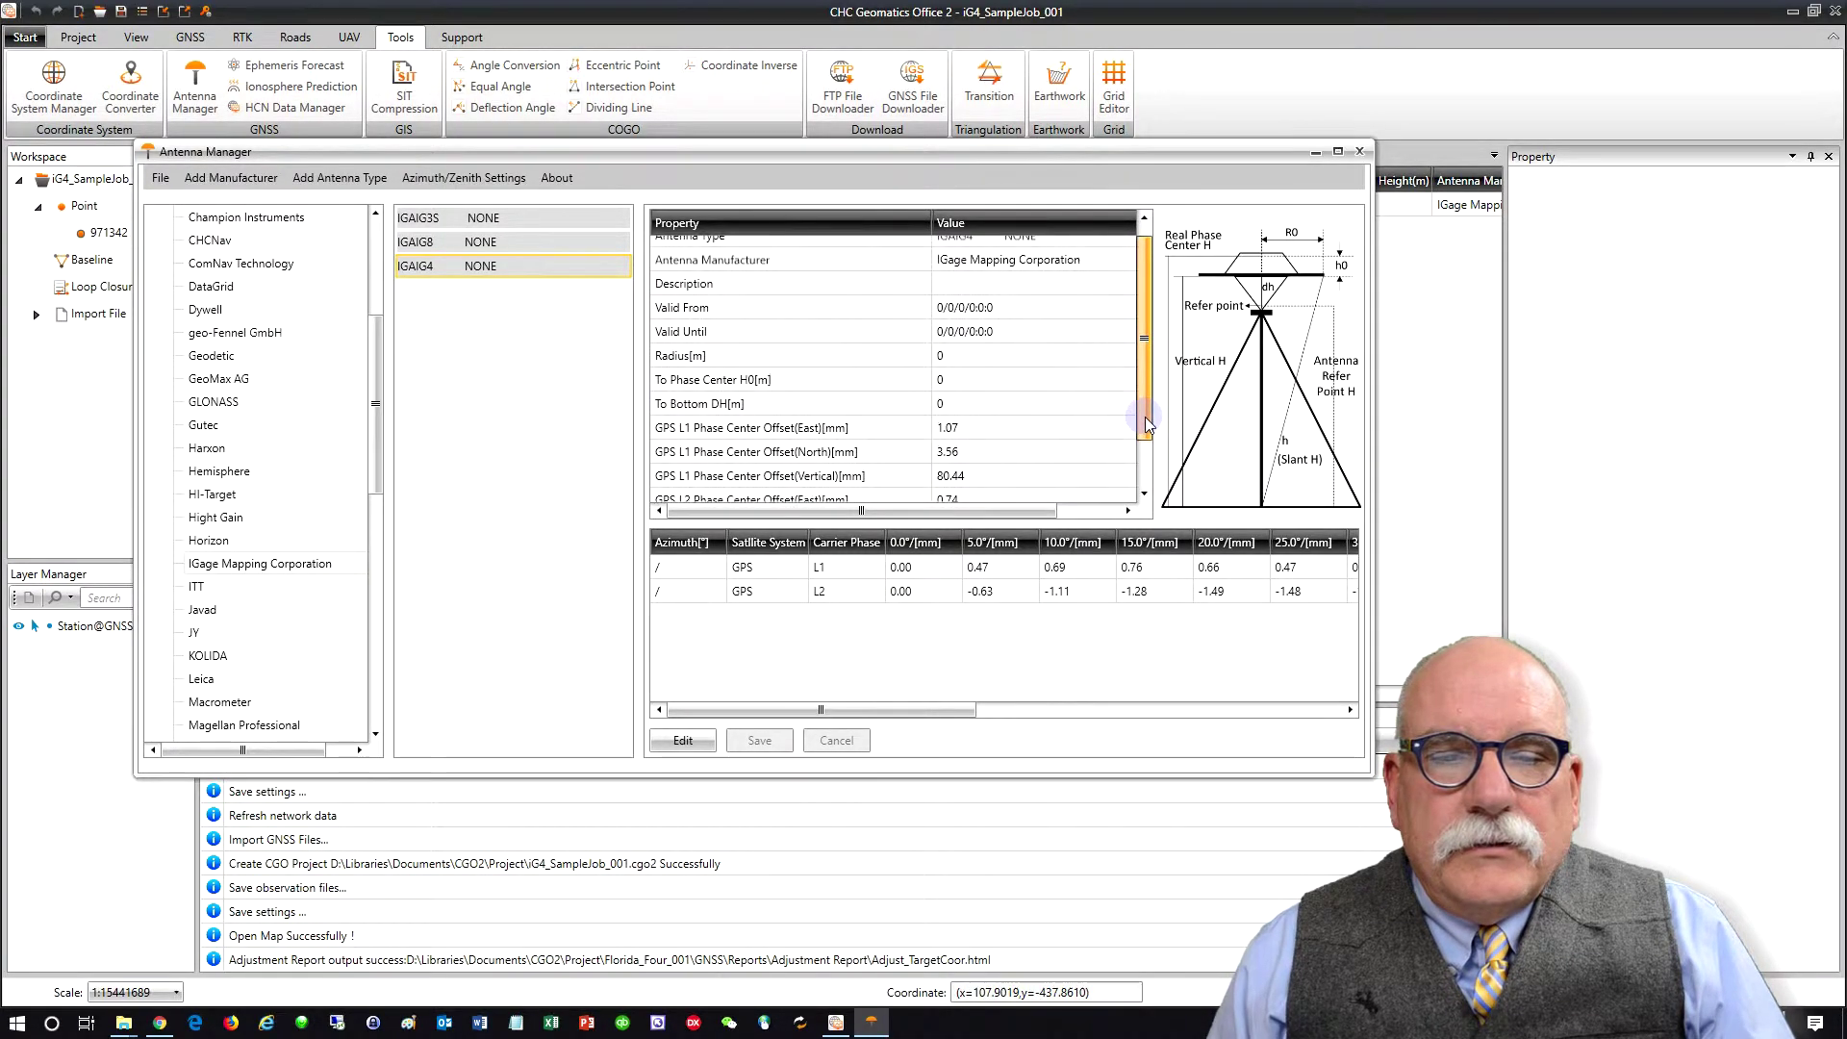
{"action": "left_click_drag", "start_coordinate": [1145, 417], "coordinate": [1144, 394]}
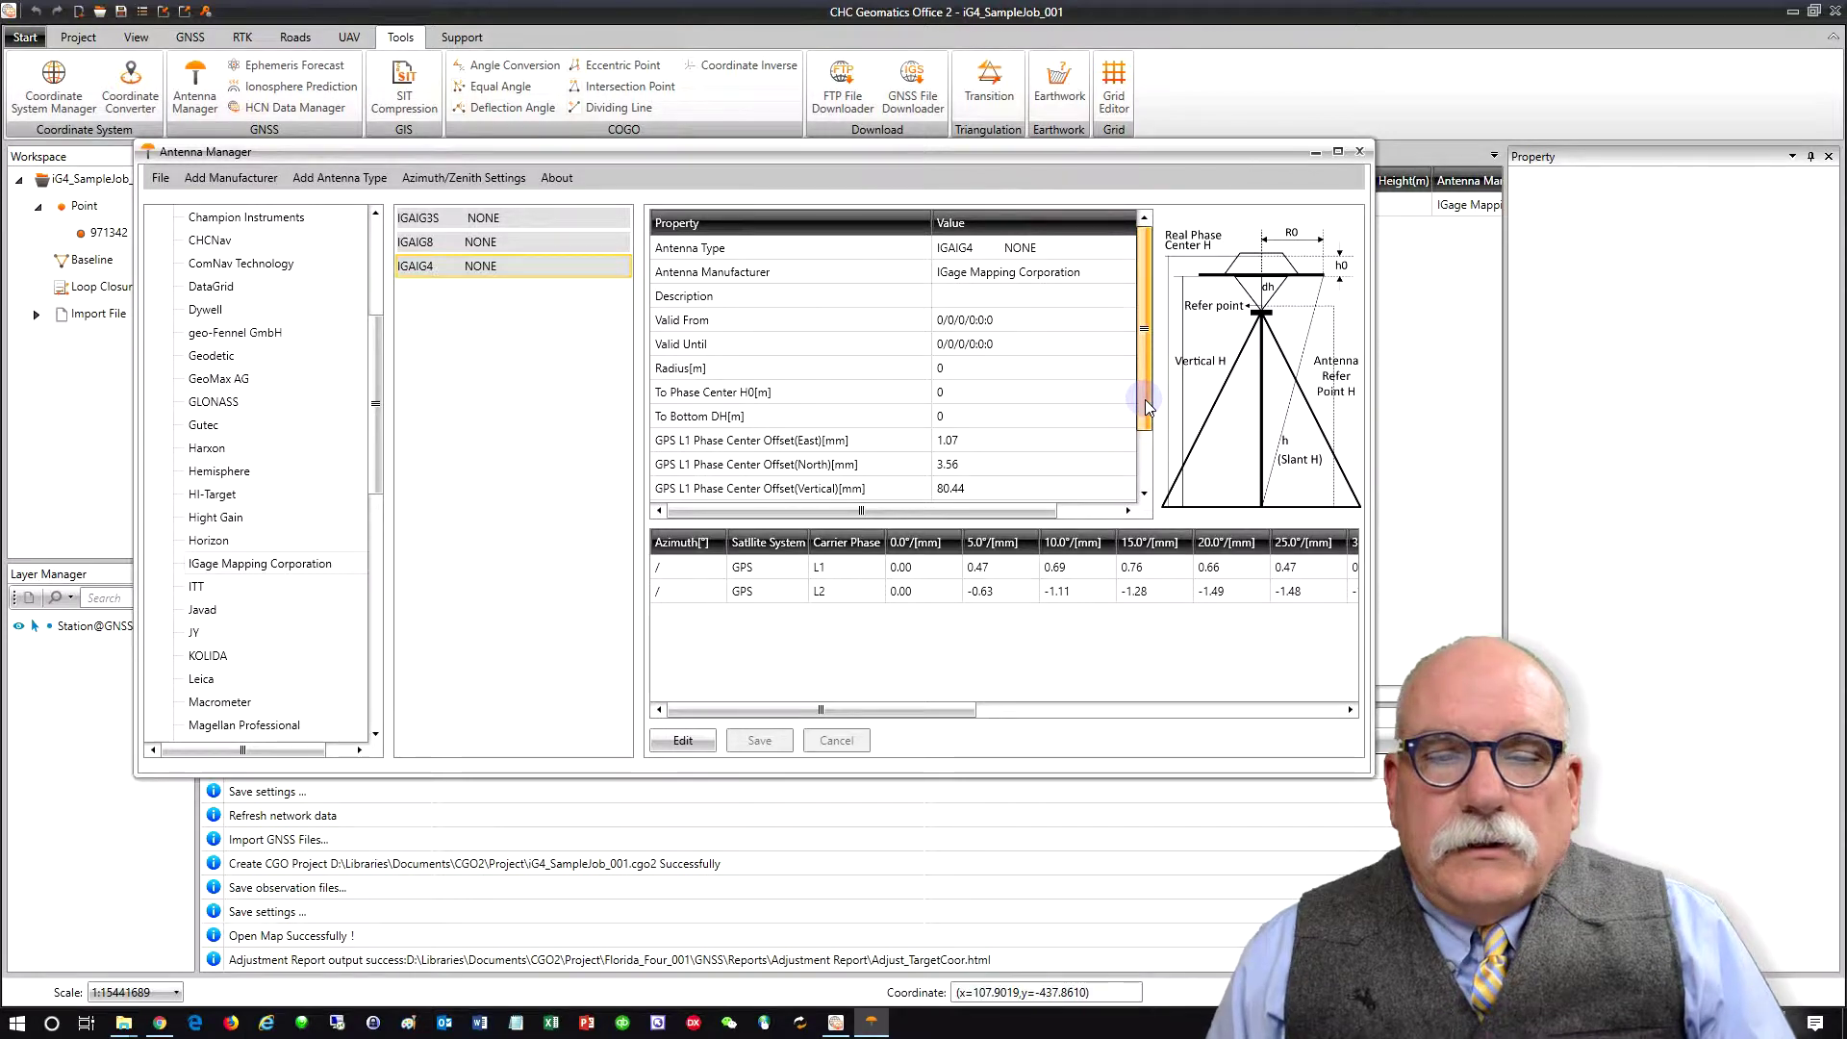
{"action": "scroll", "coordinate": [1145, 401], "scroll_direction": "down", "scroll_amount": 1}
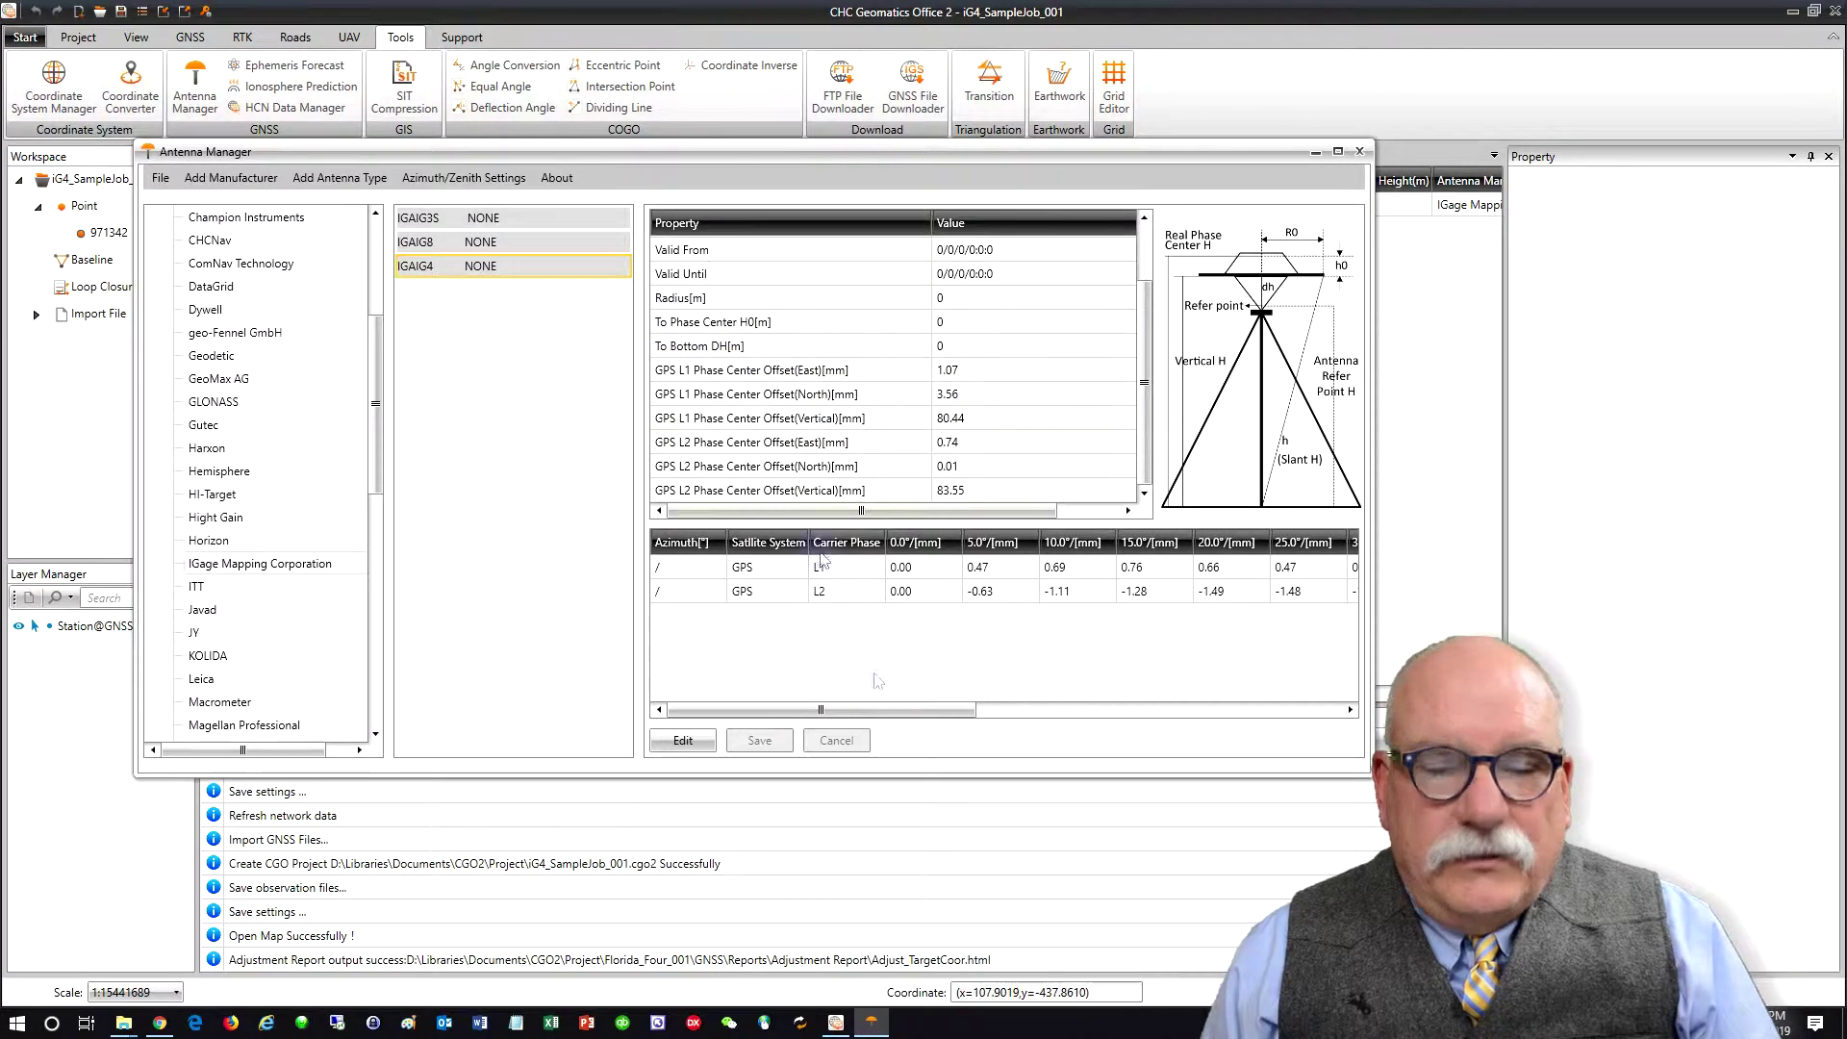
Step: Check the slant height measurement point on the NGS drawing in Chrome, and set the IGAIG4 antenna's To Bottom DH to 0.04 m
{"action": "key", "text": "alt+Tab"}
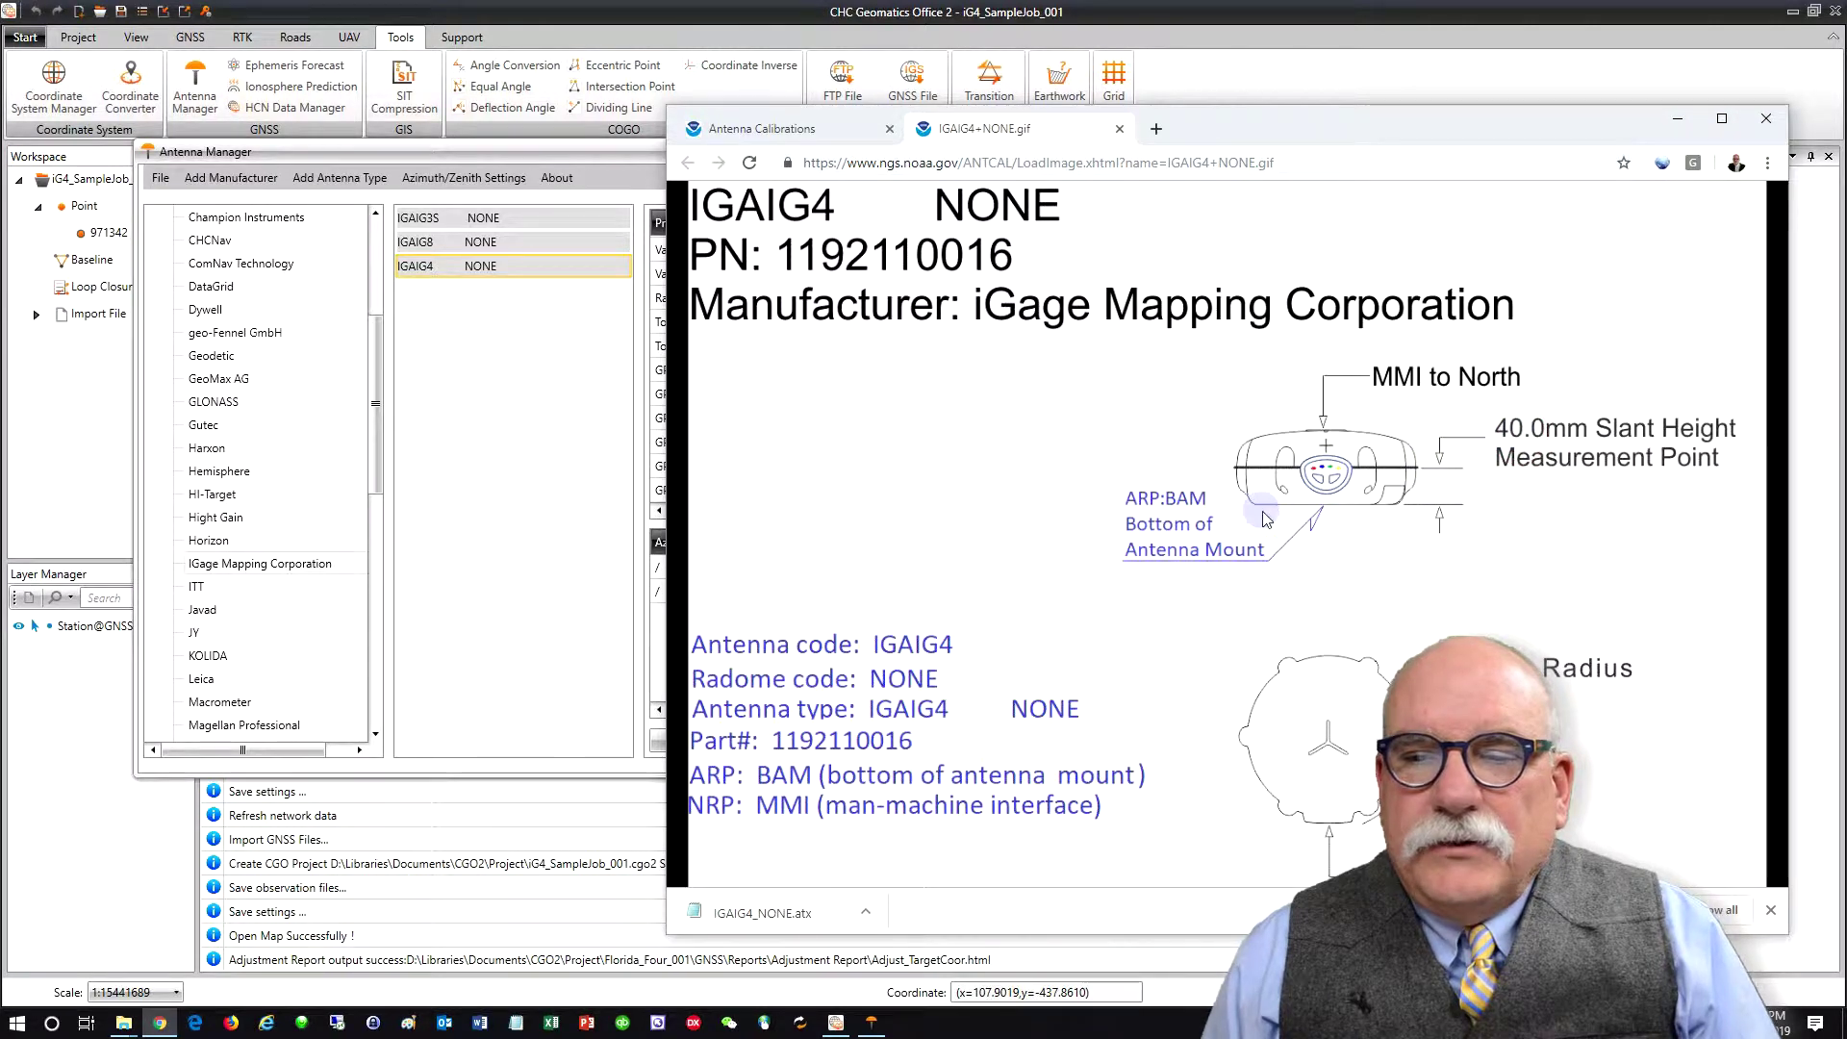
{"action": "left_click", "coordinate": [580, 525]}
{"action": "left_click", "coordinate": [960, 345]}
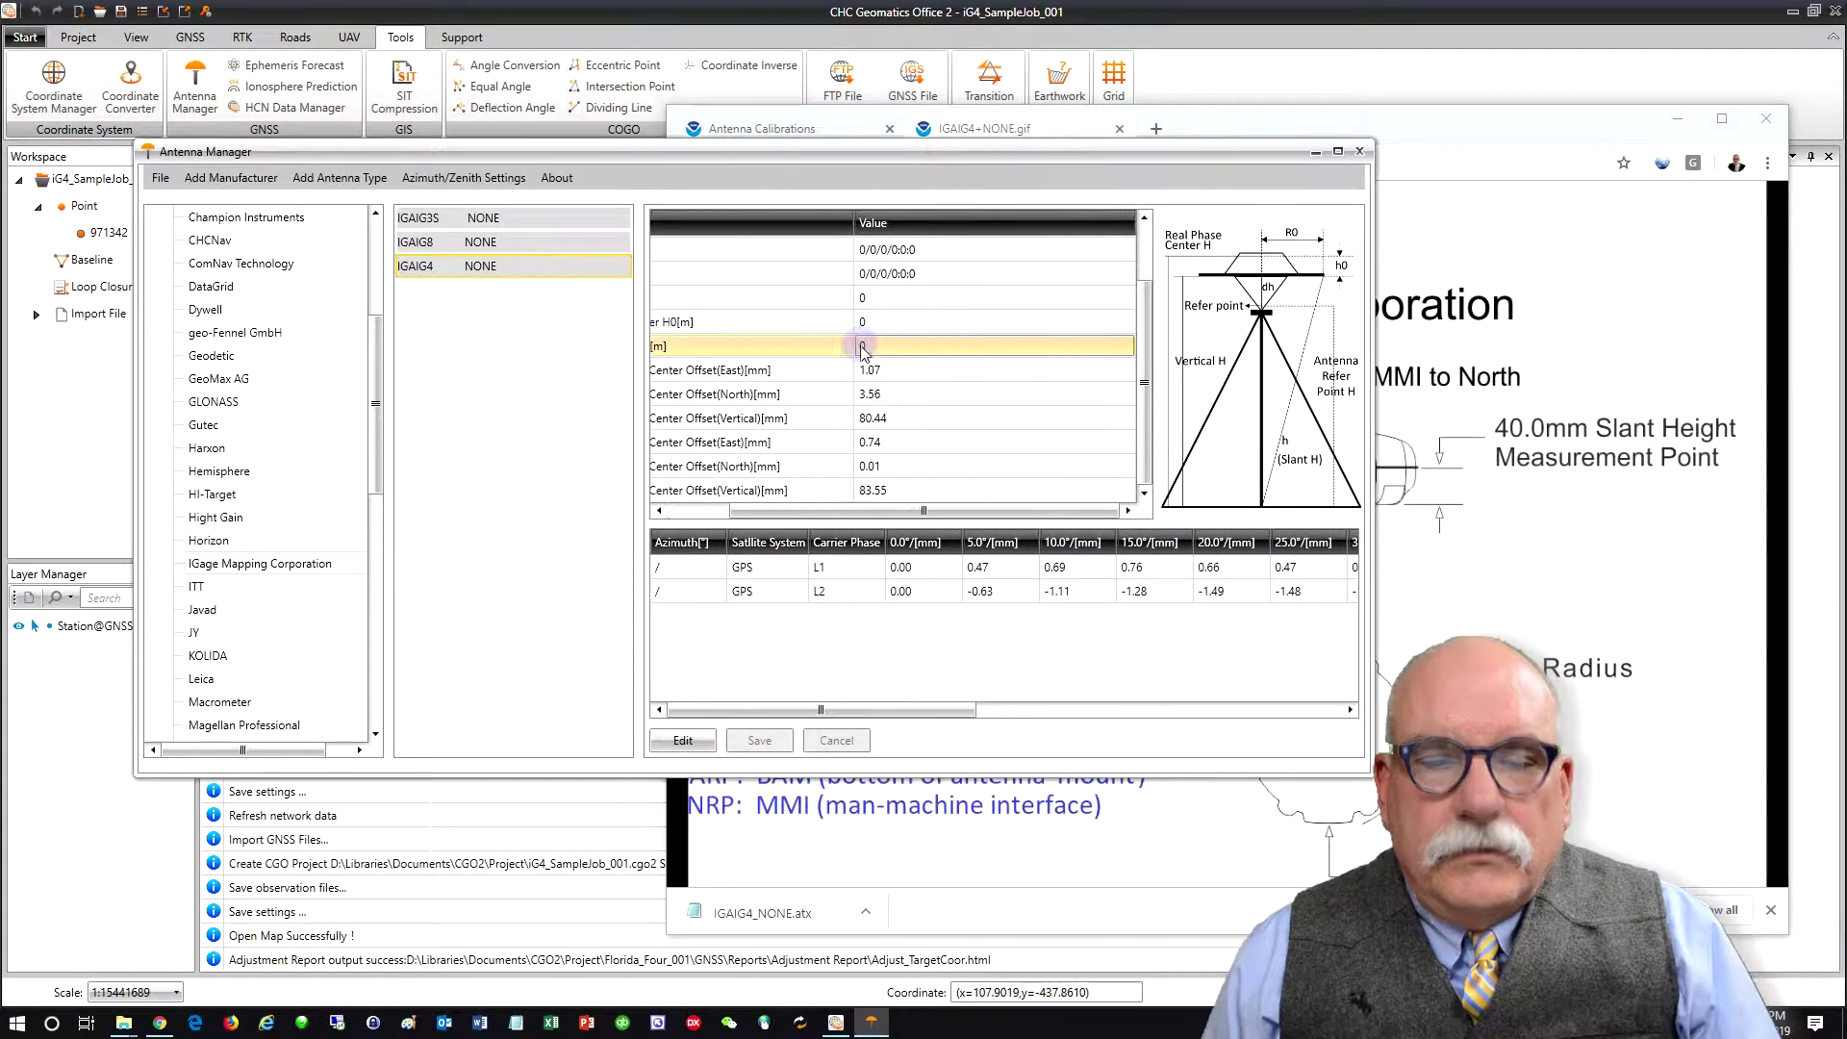
{"action": "left_click", "coordinate": [877, 346]}
{"action": "type", "text": "0.0"}
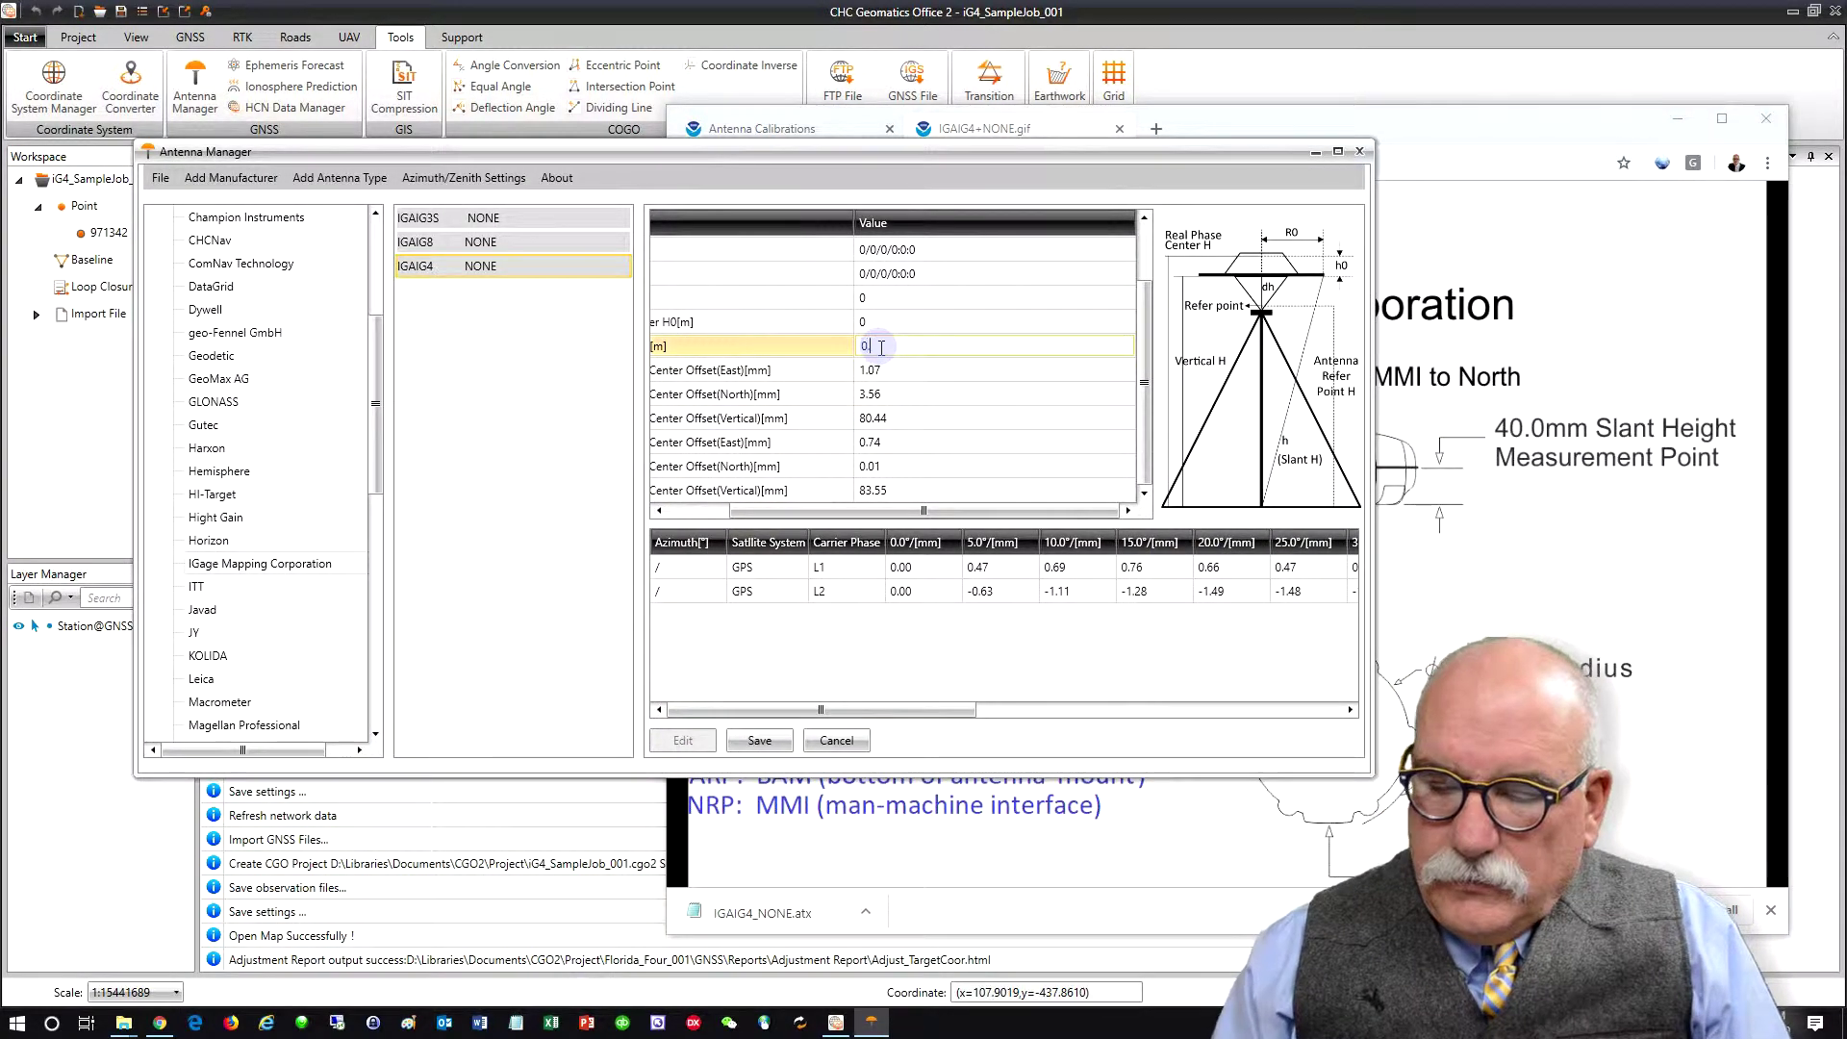
{"action": "type", "text": "4"}
{"action": "key", "text": "Return"}
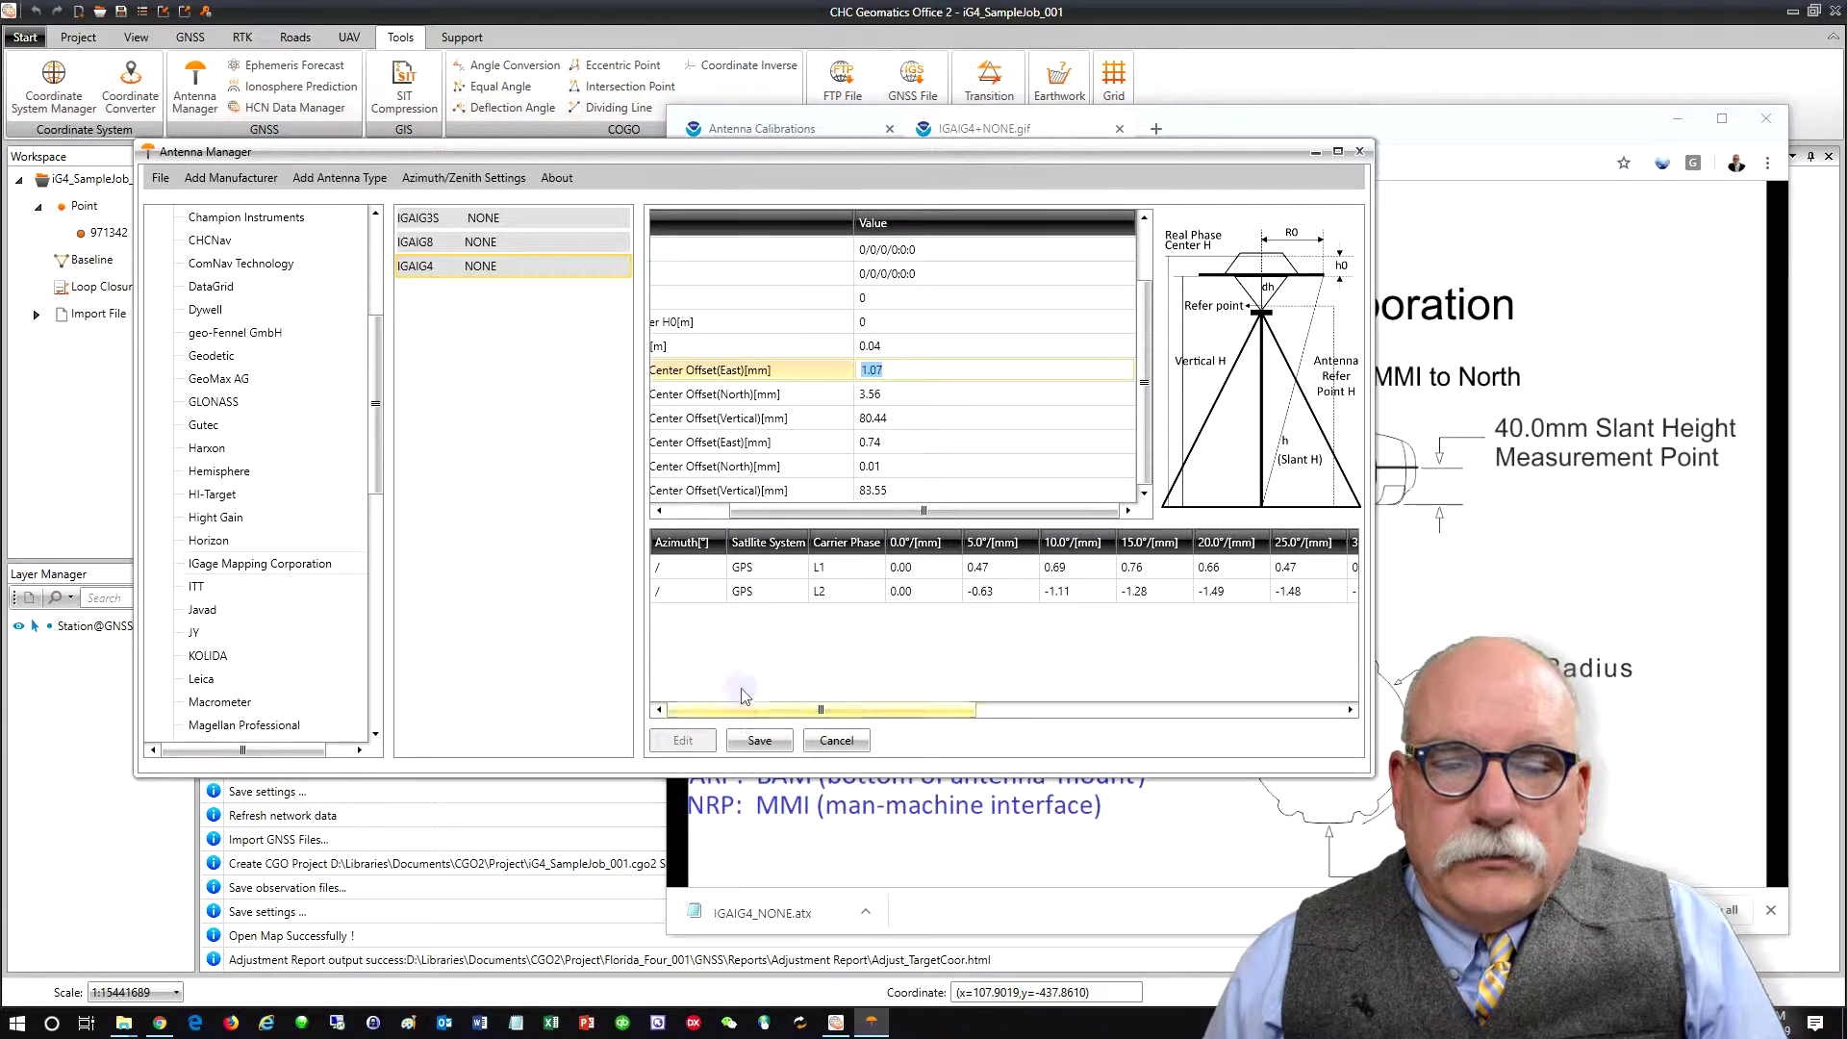
Step: Consult the NGS drawing in Chrome again, set the IGAIG4 antenna's Radius to 0.180 m, and save the antenna's properties
{"action": "left_click_drag", "start_coordinate": [750, 511], "coordinate": [691, 528]}
{"action": "left_click", "coordinate": [952, 297]}
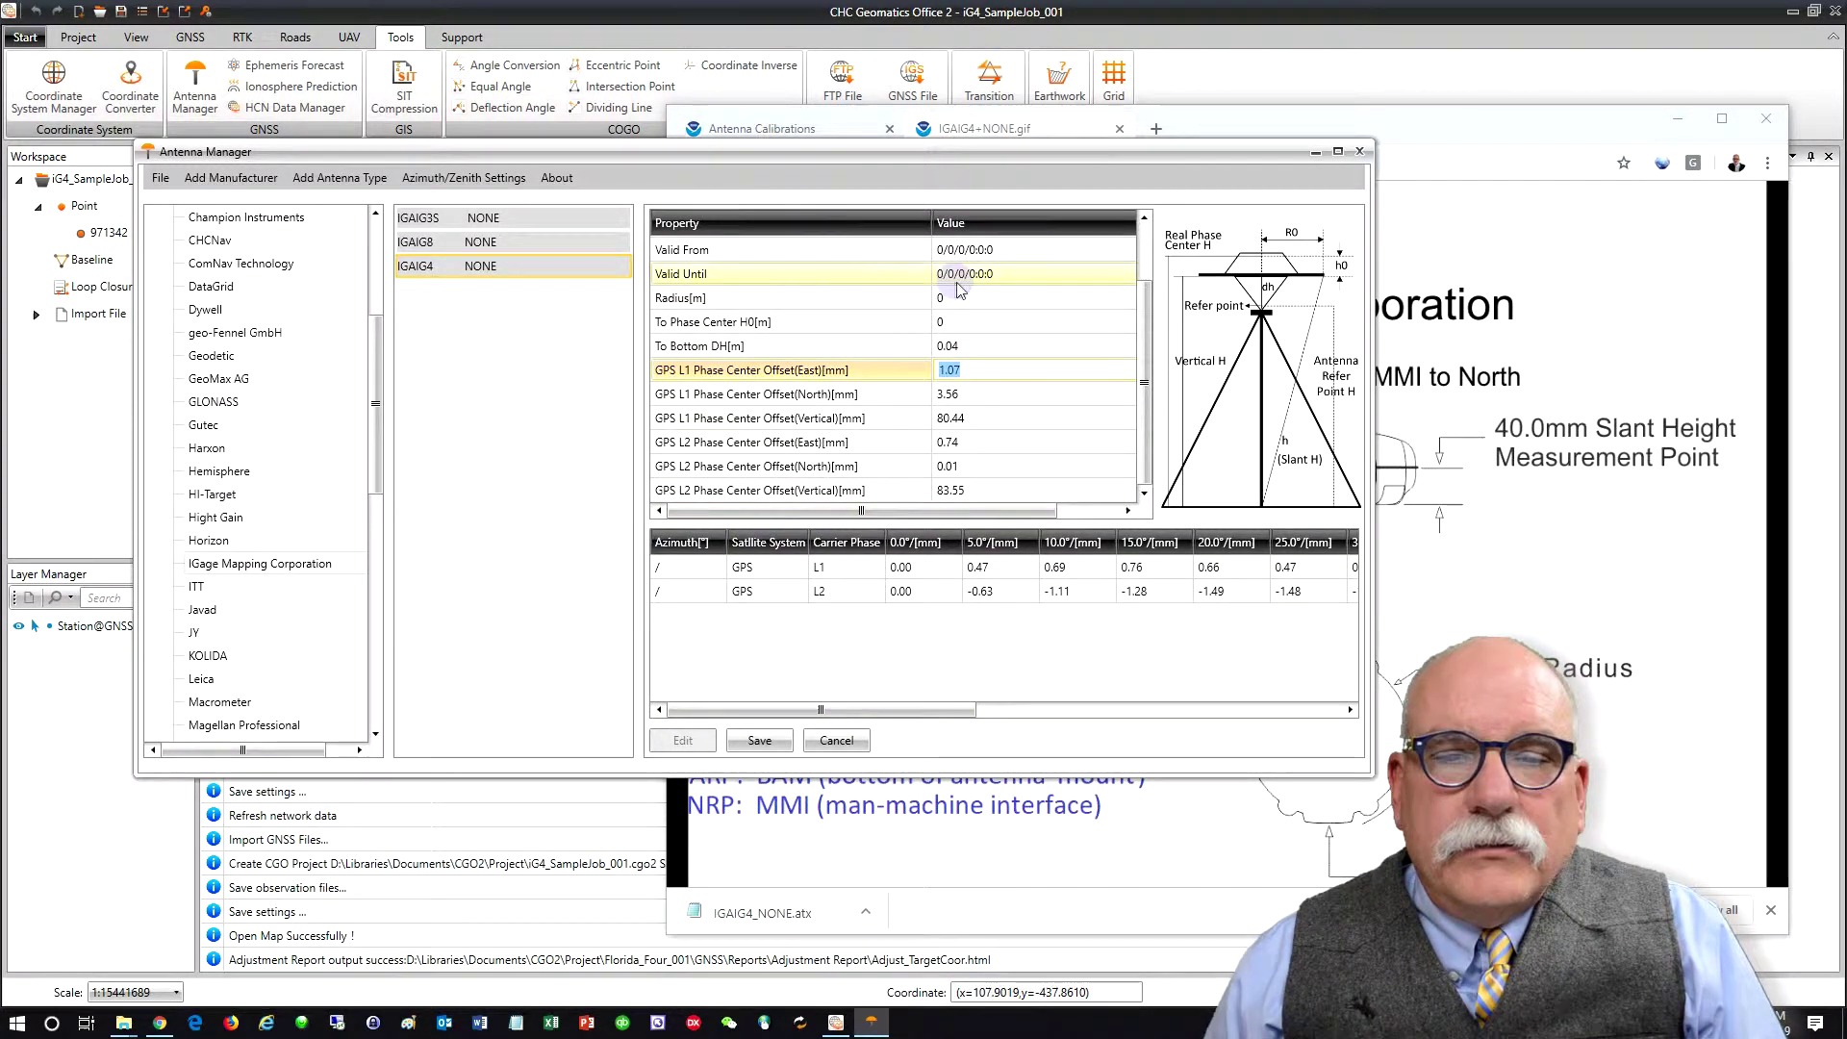
{"action": "left_click", "coordinate": [872, 297]}
{"action": "key", "text": "alt+Tab"}
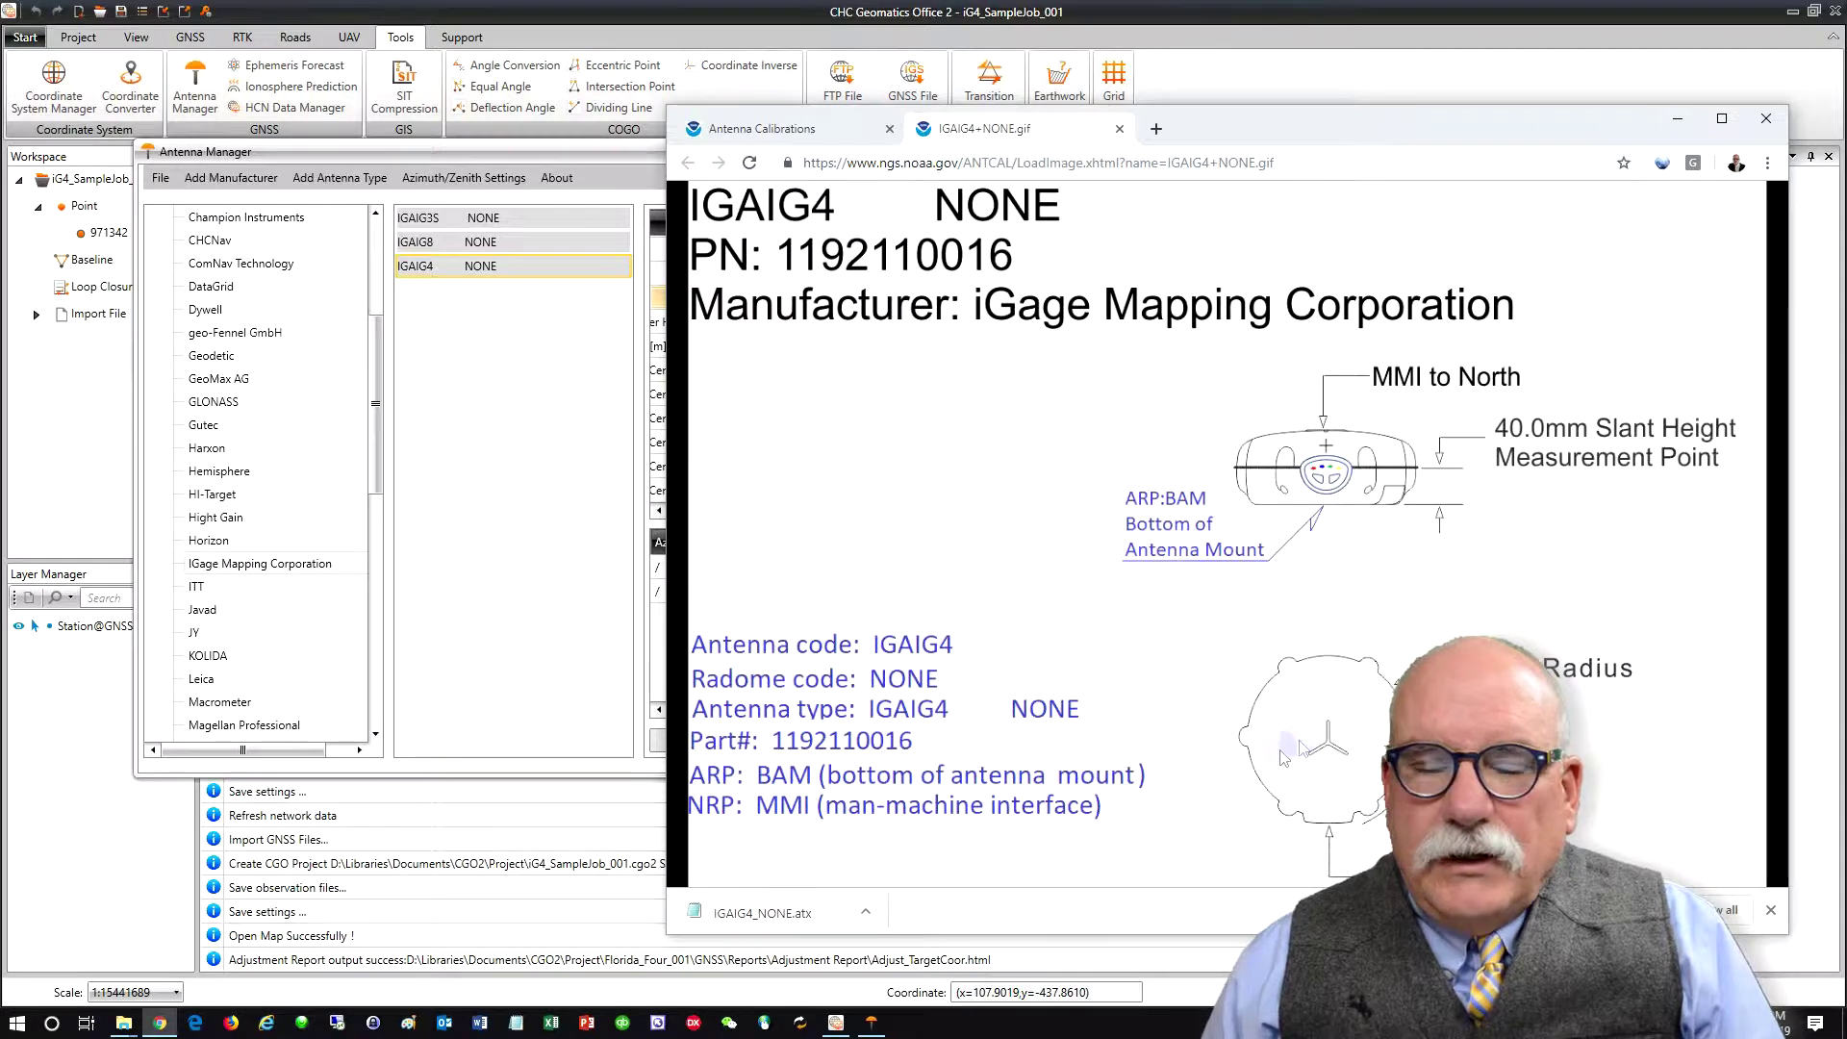
{"action": "key", "text": "alt+Tab"}
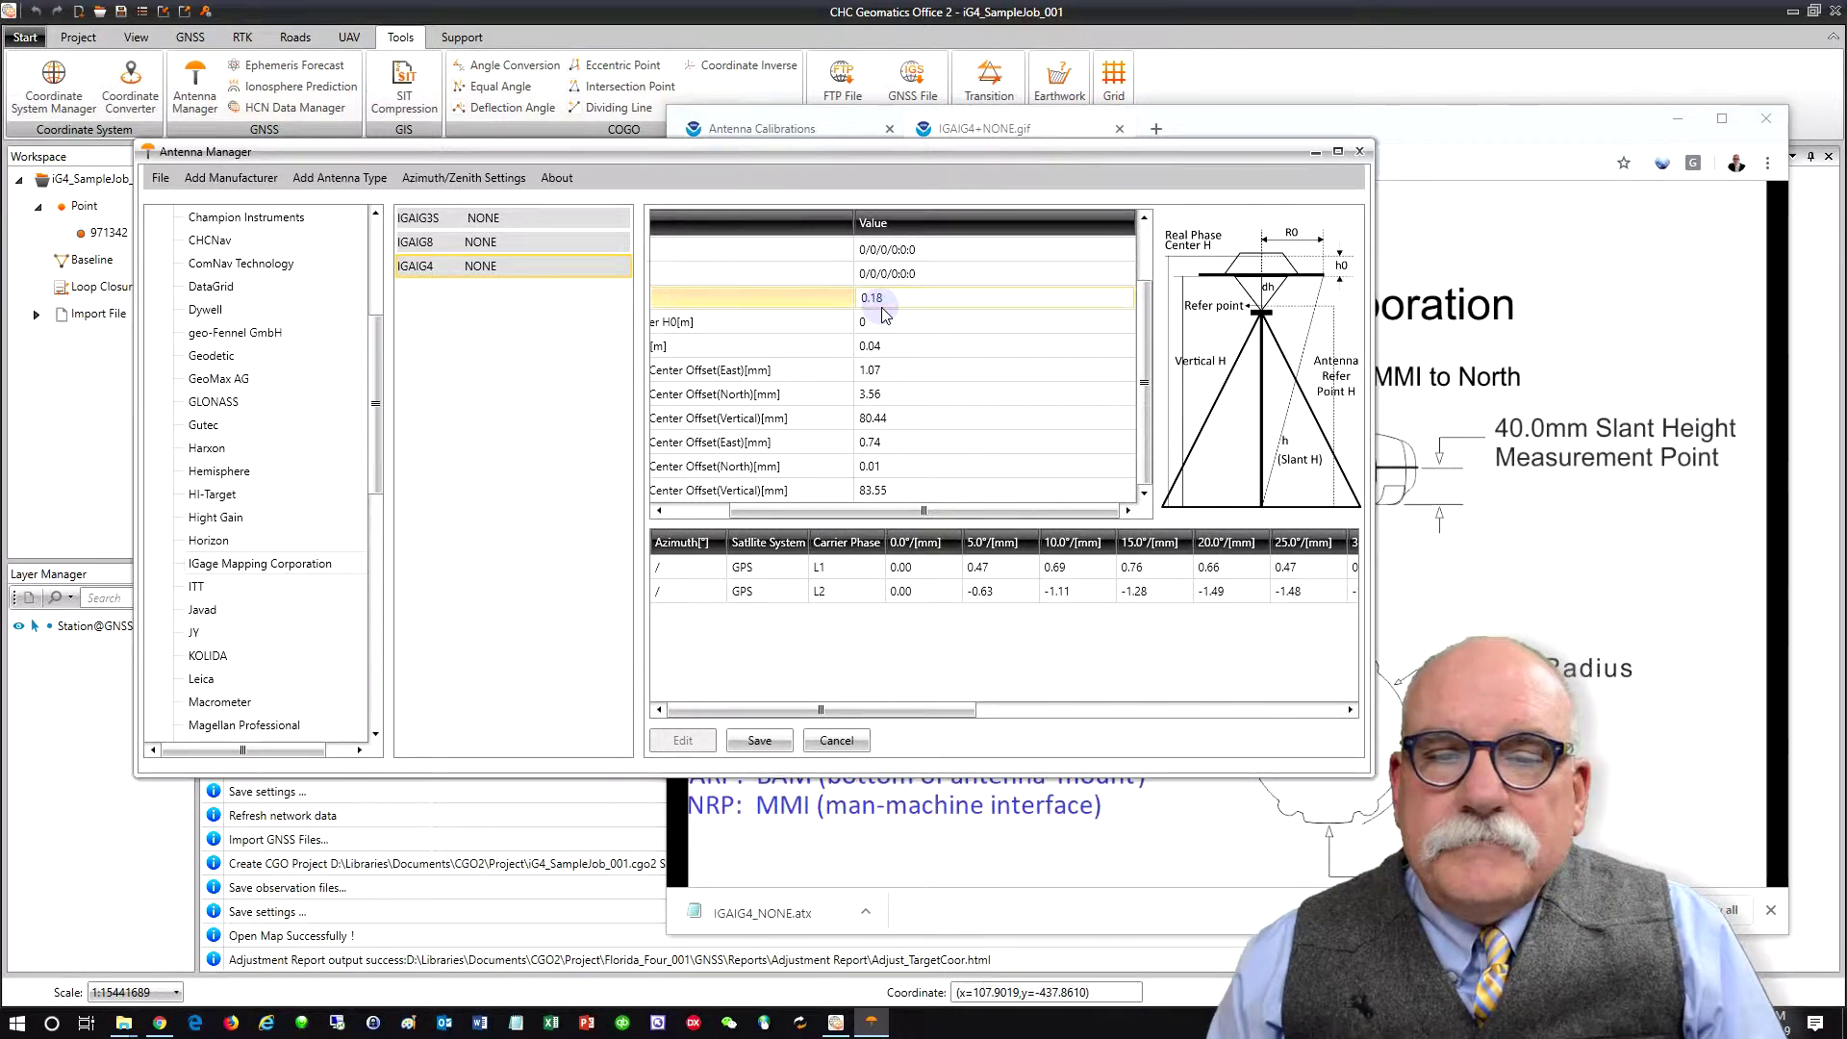
{"action": "left_click", "coordinate": [885, 317]}
{"action": "left_click_drag", "start_coordinate": [770, 511], "coordinate": [707, 515]}
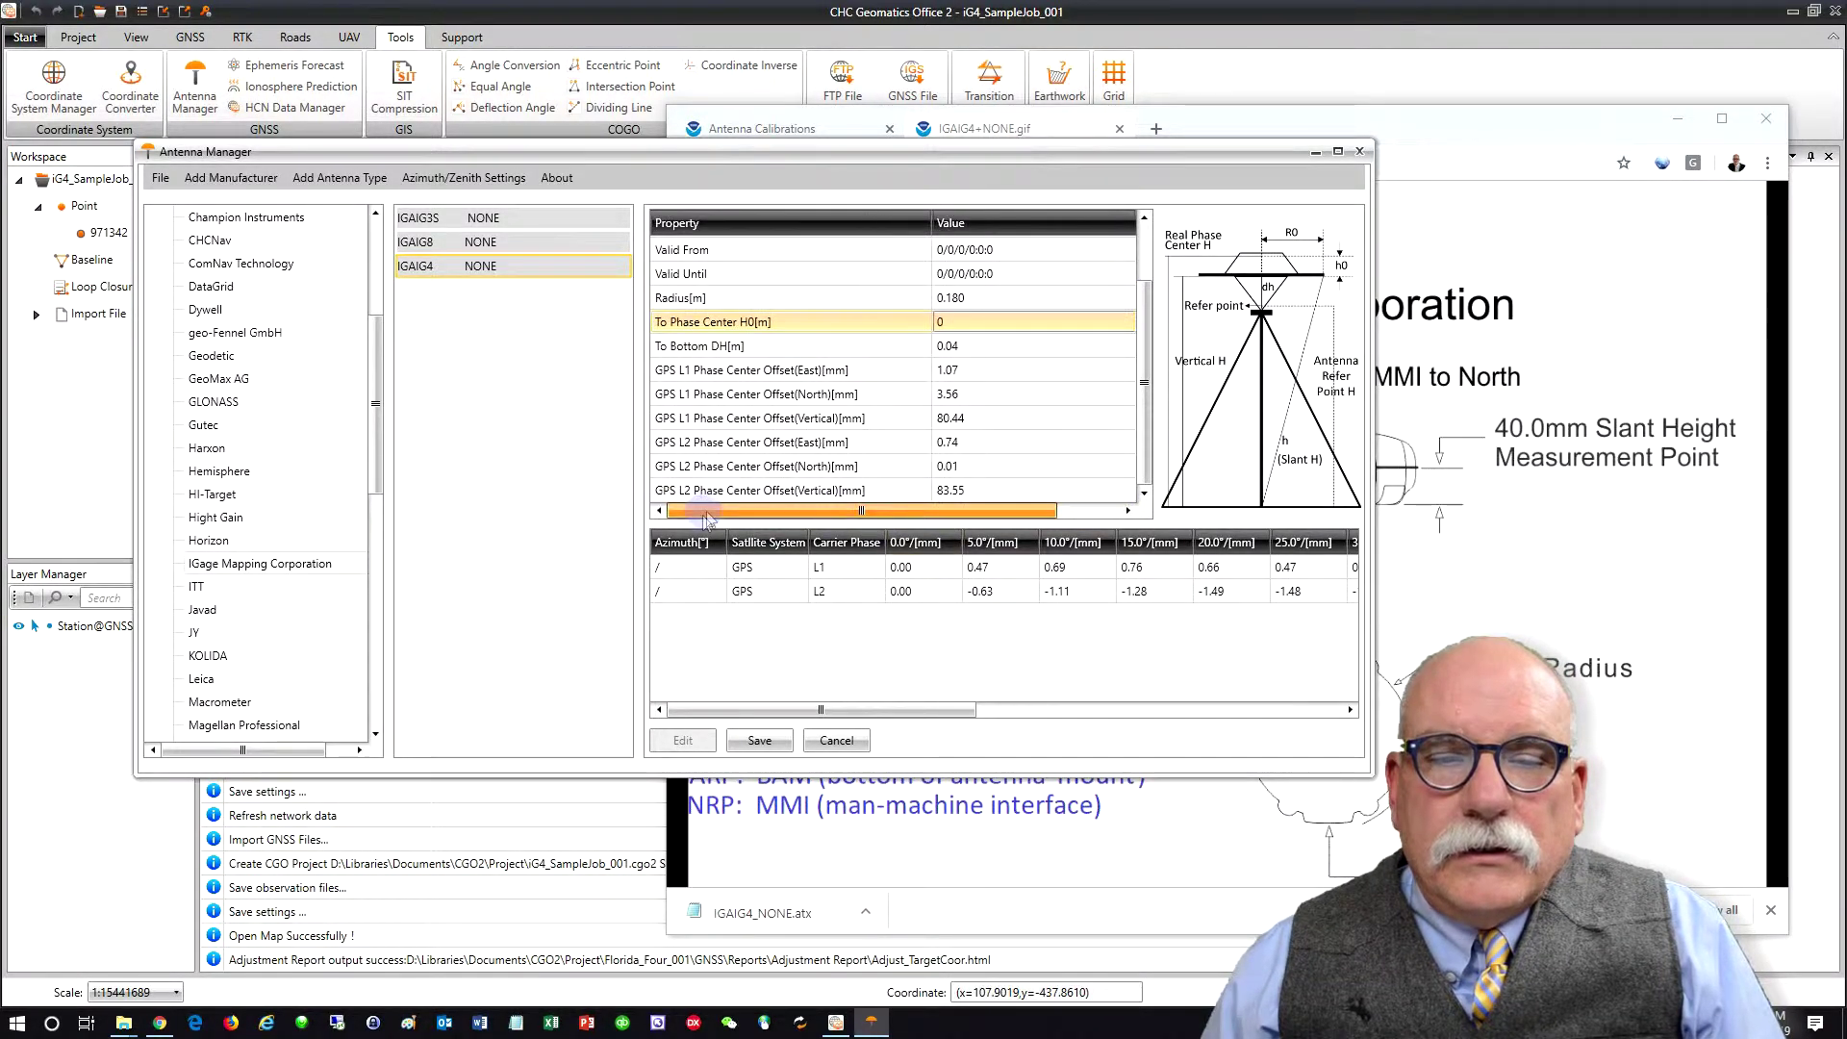
{"action": "left_click", "coordinate": [756, 743]}
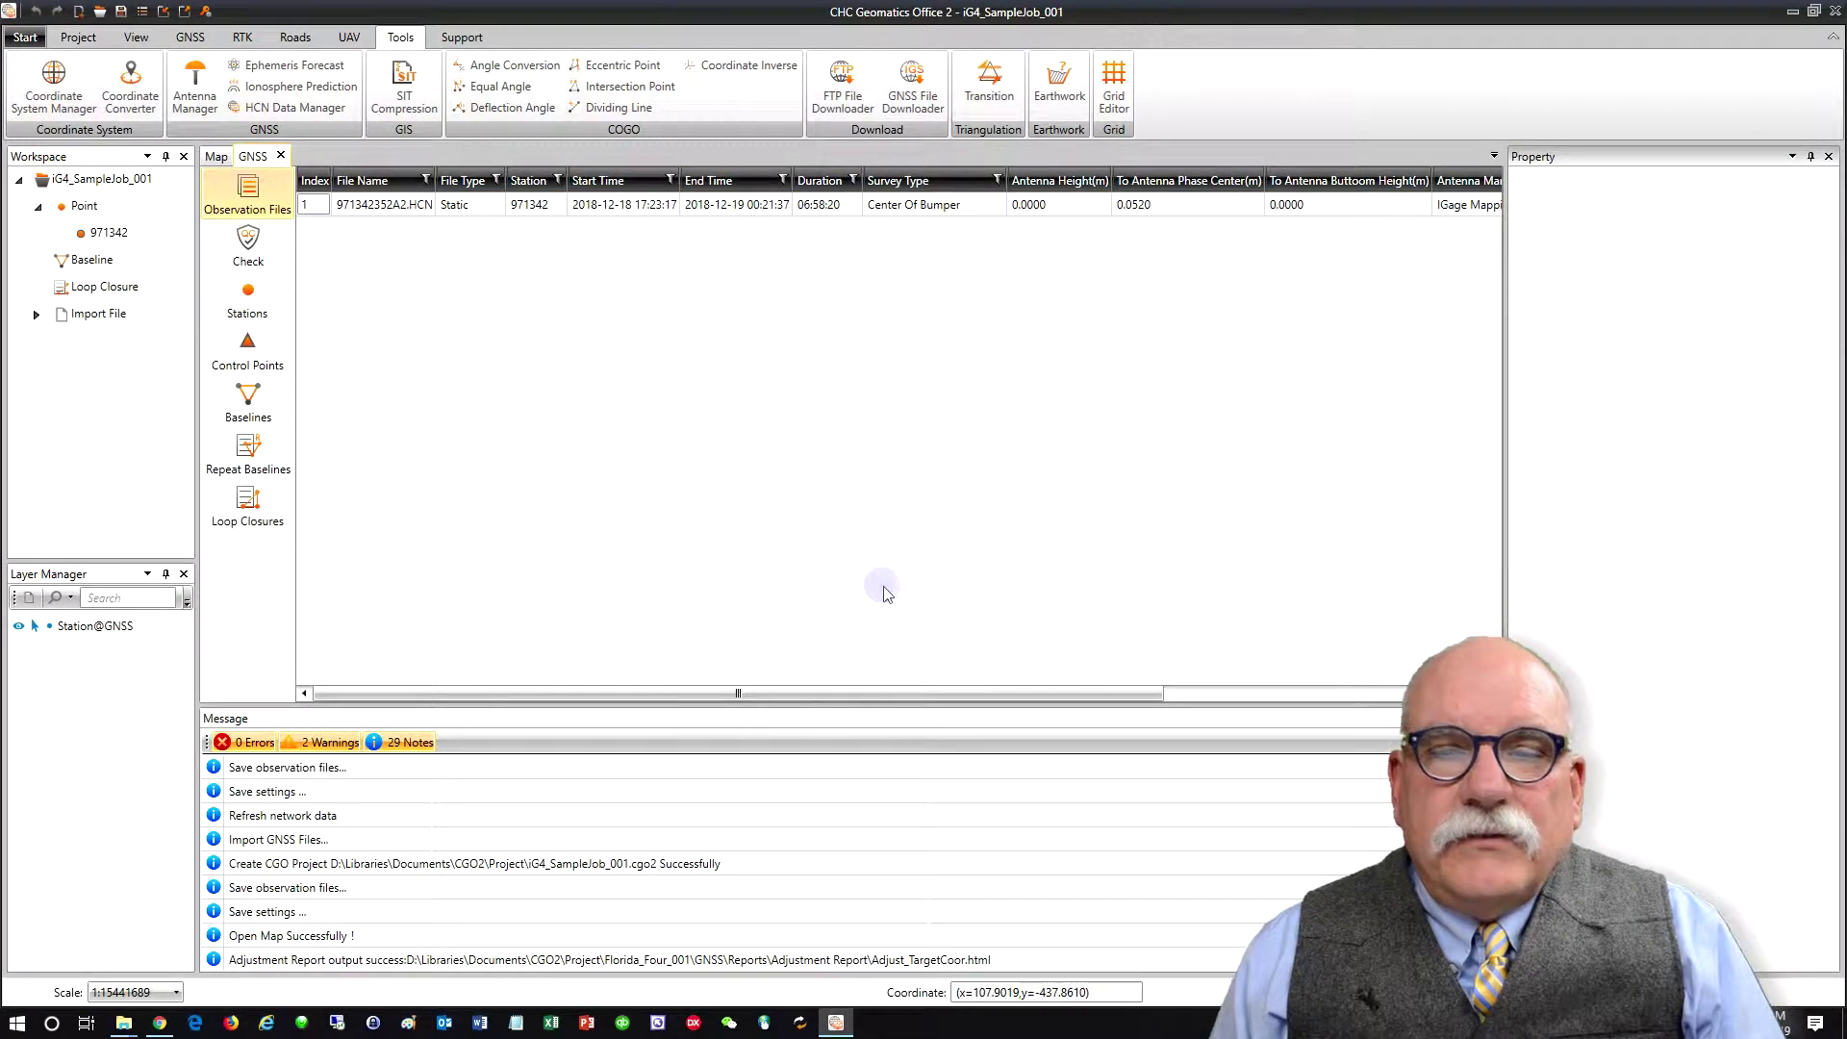
Step: Set the antenna type of observation file 971342352A2.HCN to IGAIG4 NONE and apply it to the current file
{"action": "left_click_drag", "start_coordinate": [810, 693], "coordinate": [1056, 682]}
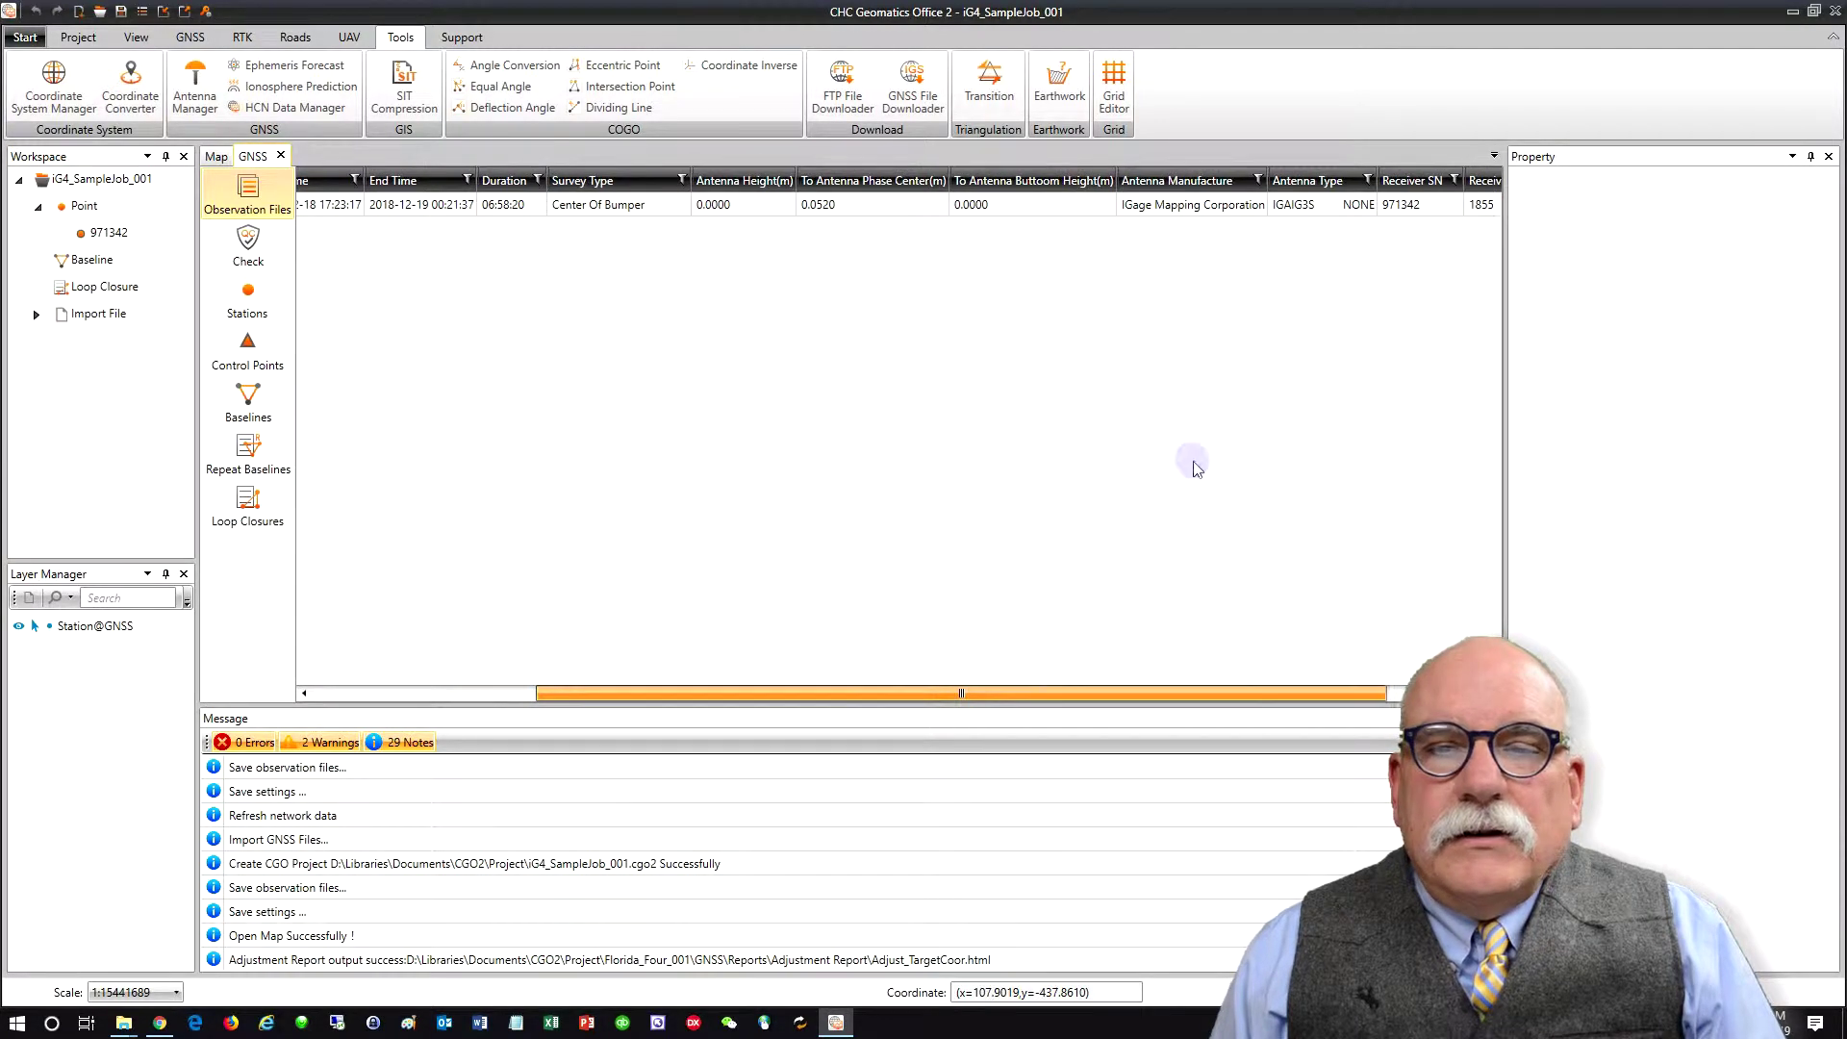
{"action": "left_click", "coordinate": [1342, 206]}
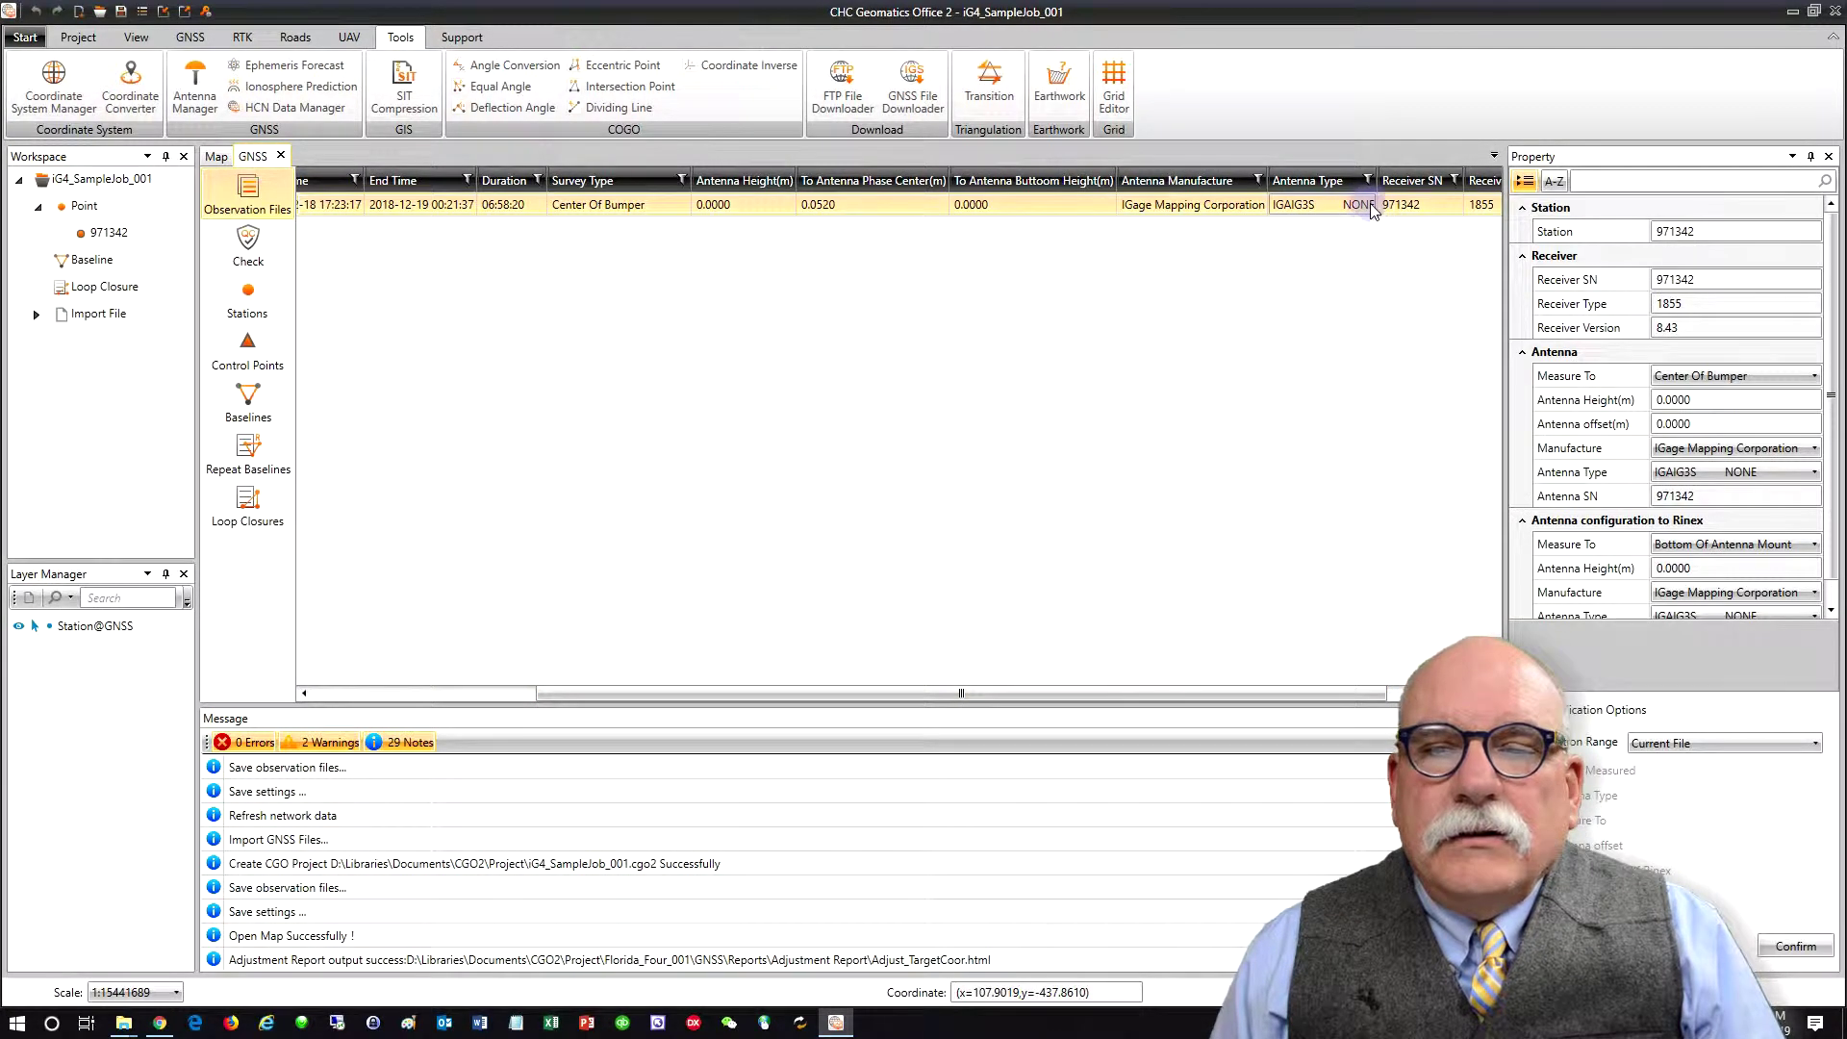
{"action": "left_click", "coordinate": [1779, 471]}
{"action": "left_click", "coordinate": [1775, 541]}
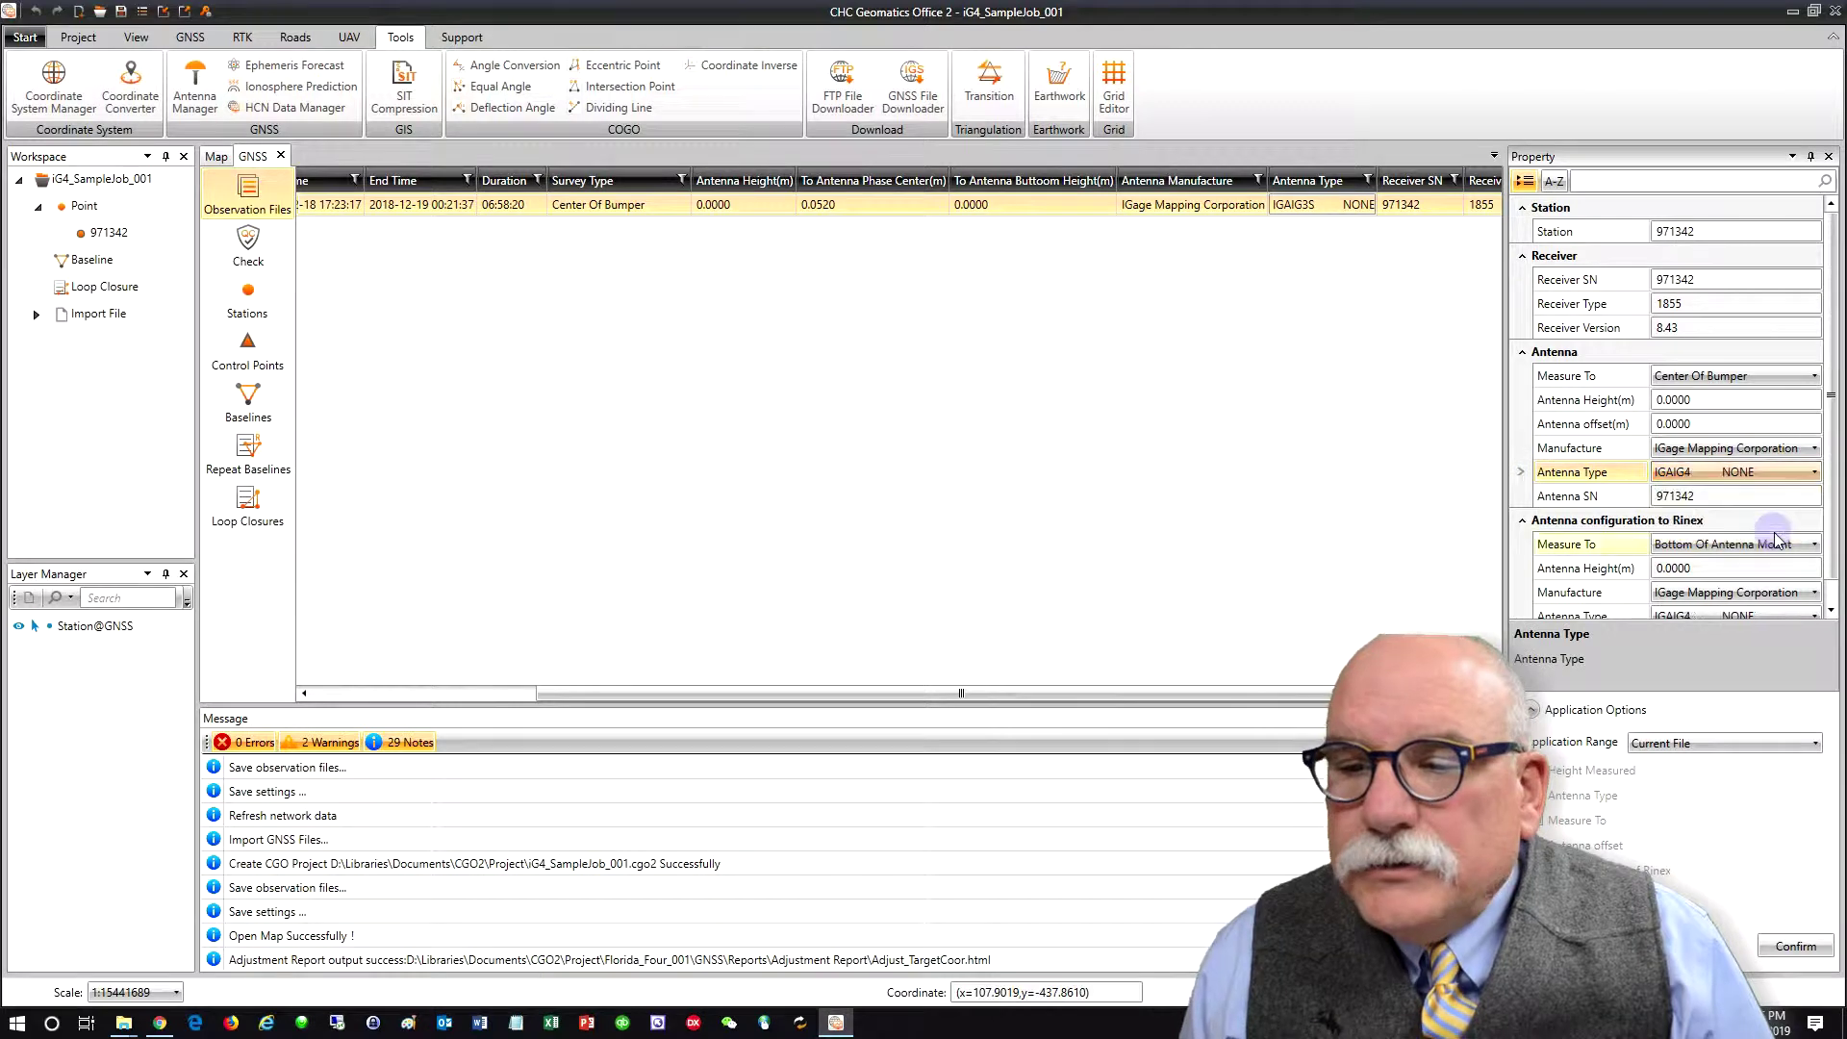
{"action": "left_click", "coordinate": [1795, 947]}
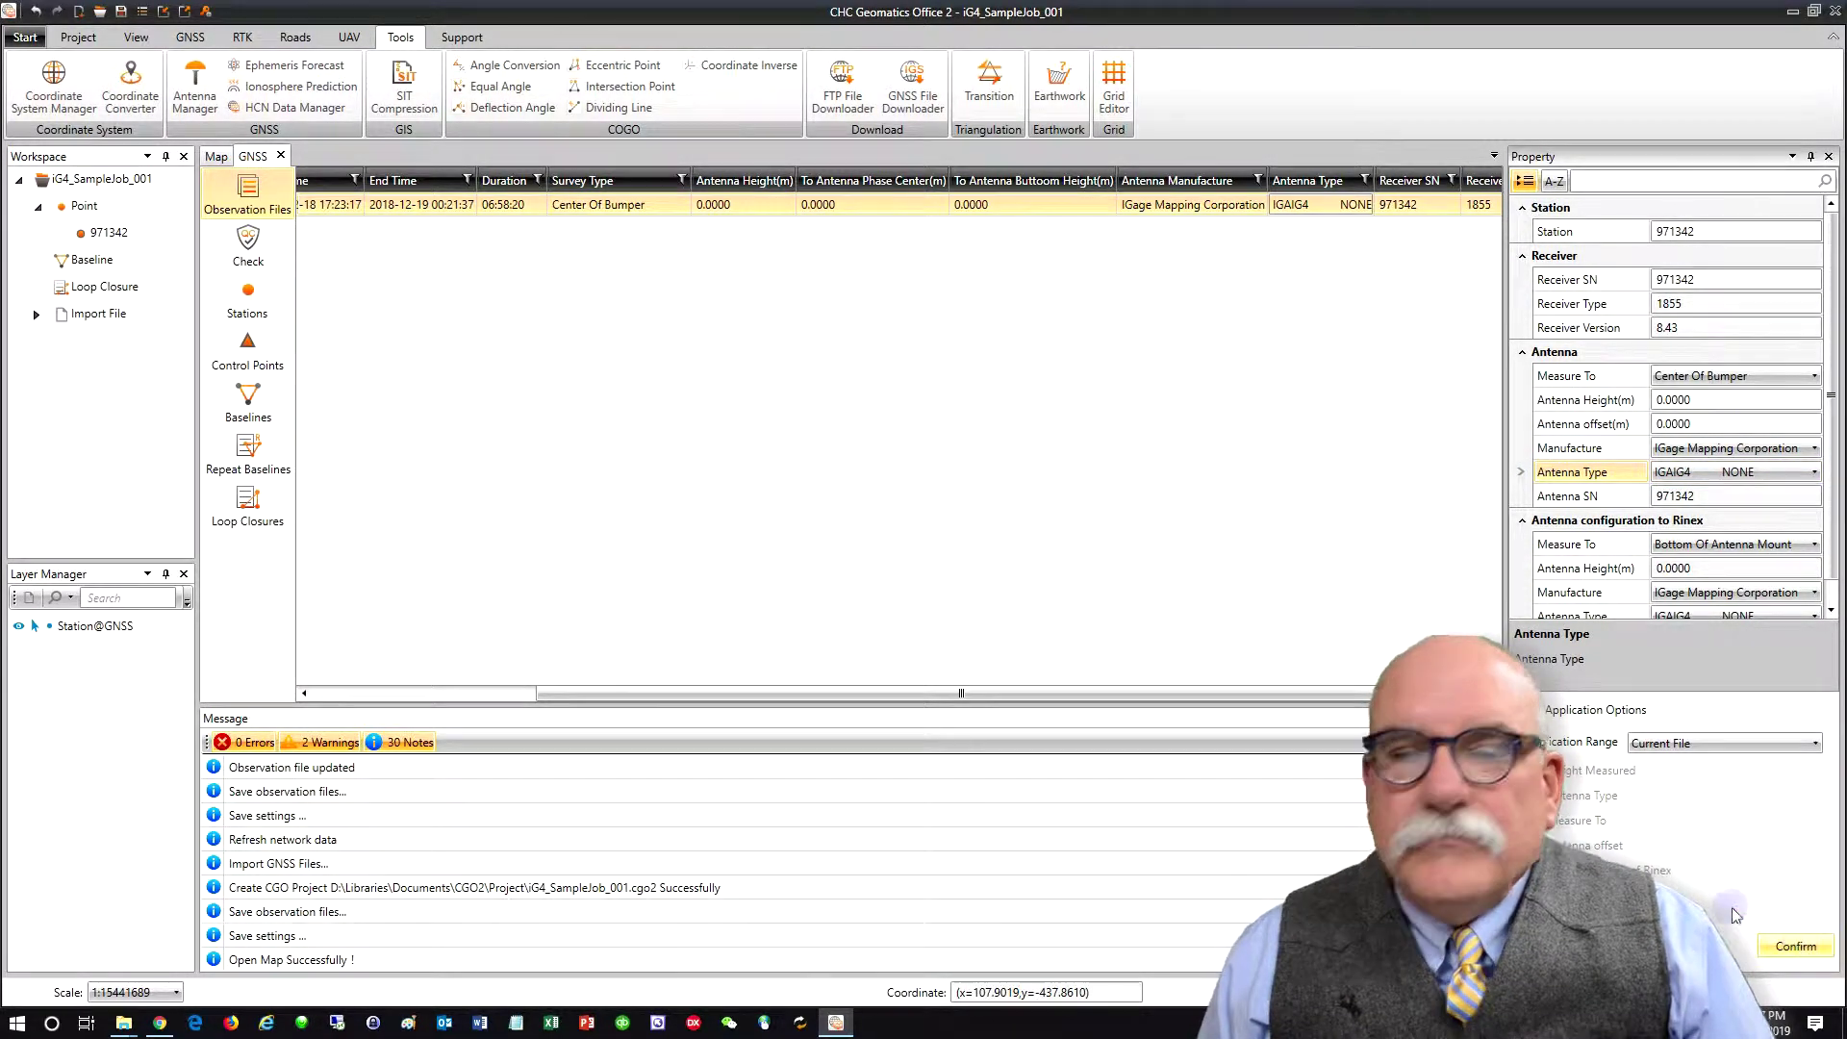